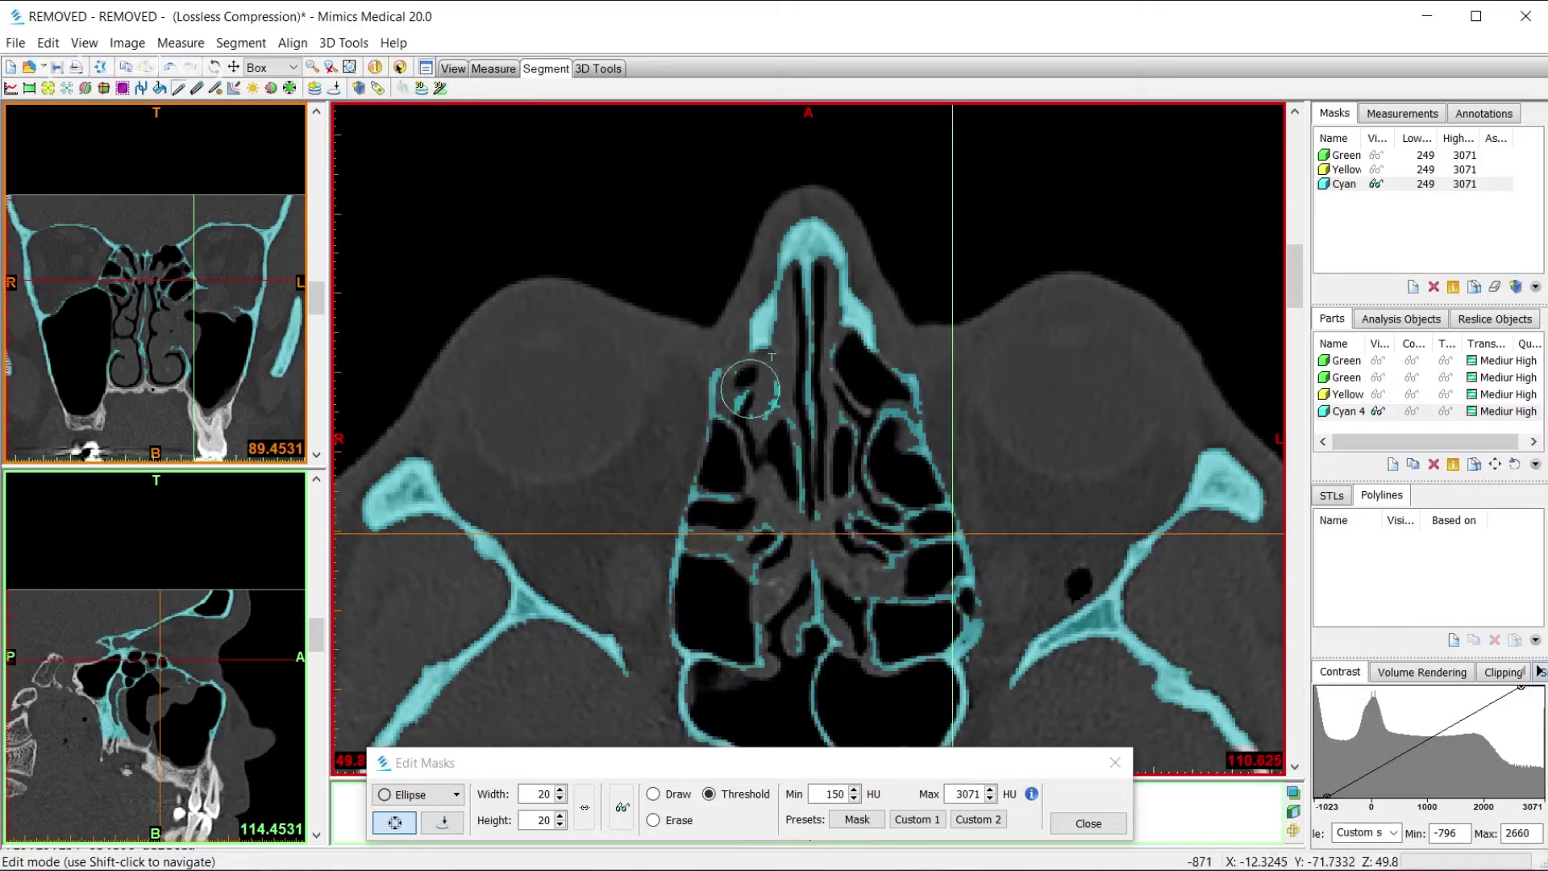
# Step upward through the axial slices, touching up the Cyan bone mask on each one
pyautogui.scroll(1, 737, 463)
pyautogui.scroll(2, 942, 577)
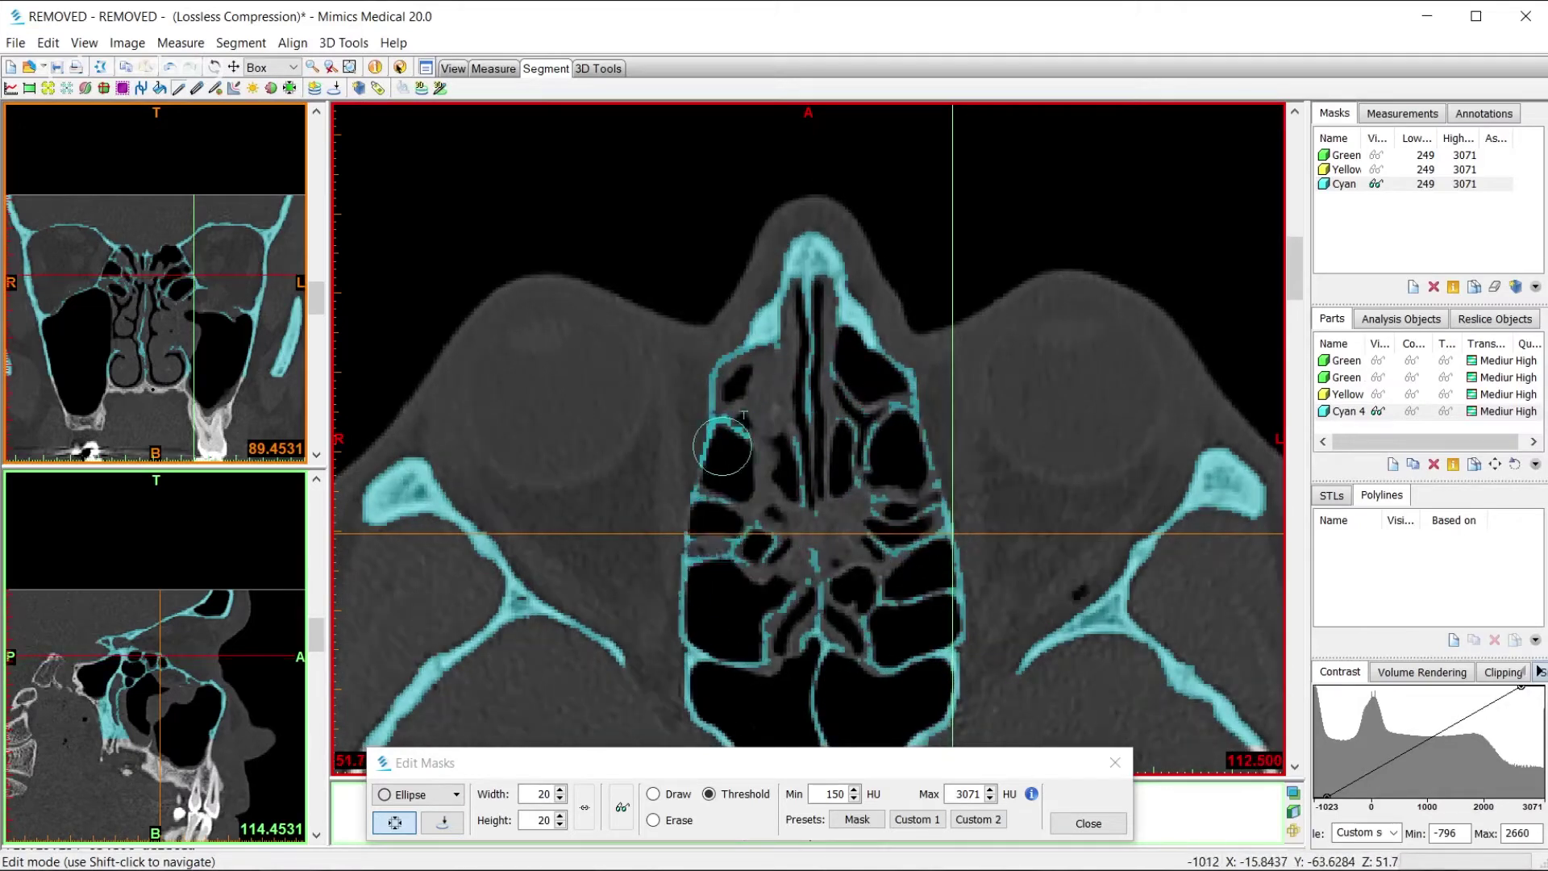
pyautogui.scroll(1, 911, 484)
pyautogui.keyDown('ctrl'); pyautogui.scroll(2, 161, 323); pyautogui.keyUp('ctrl')
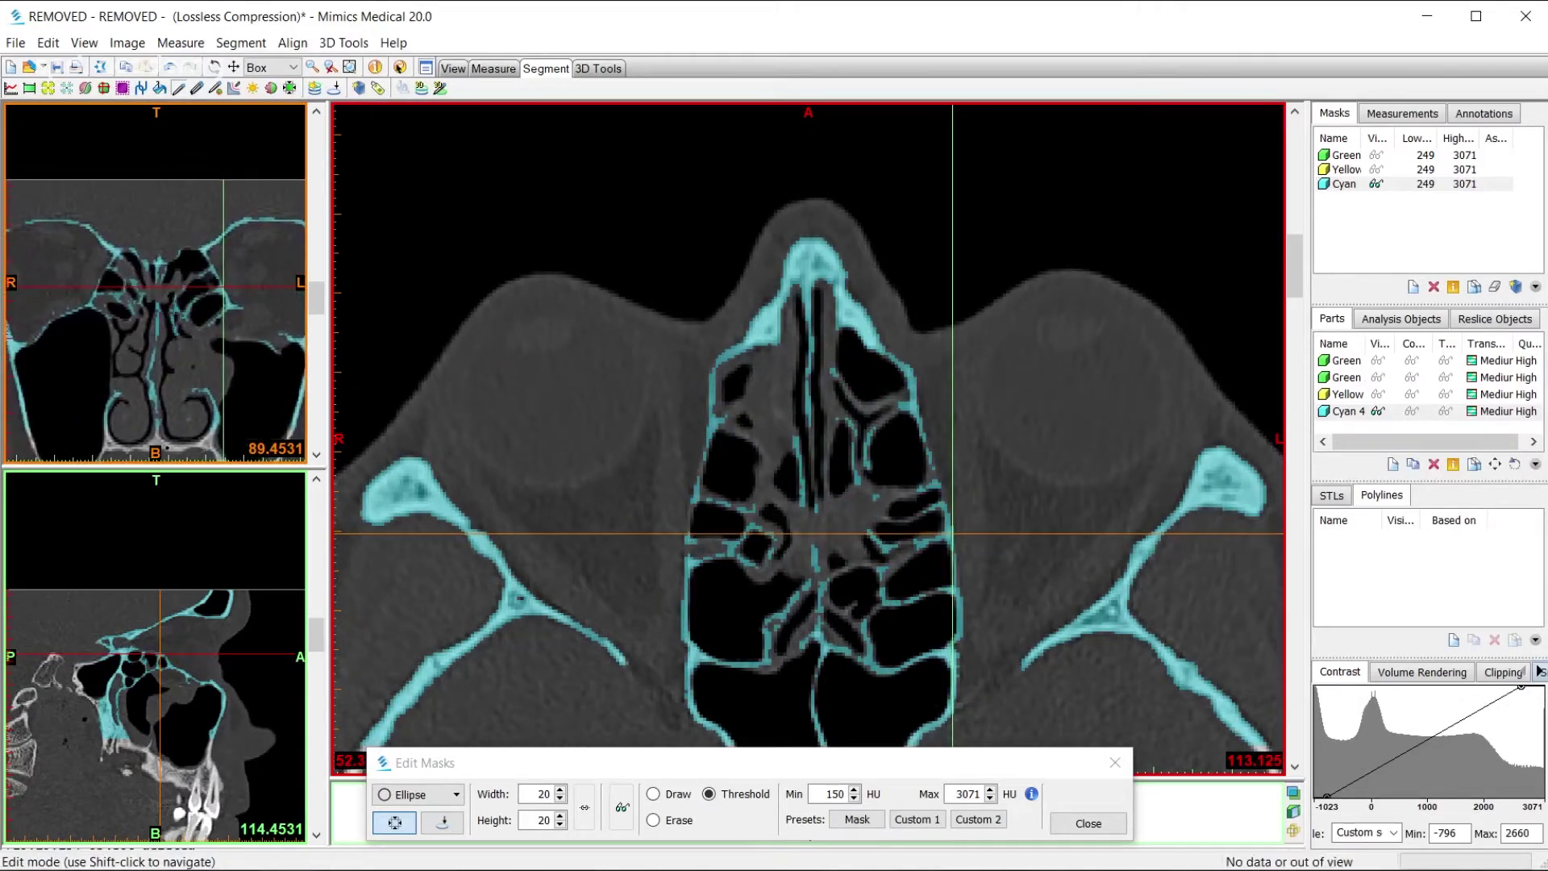
pyautogui.keyDown('ctrl'); pyautogui.scroll(2, 176, 680); pyautogui.keyUp('ctrl')
pyautogui.scroll(2, 887, 587)
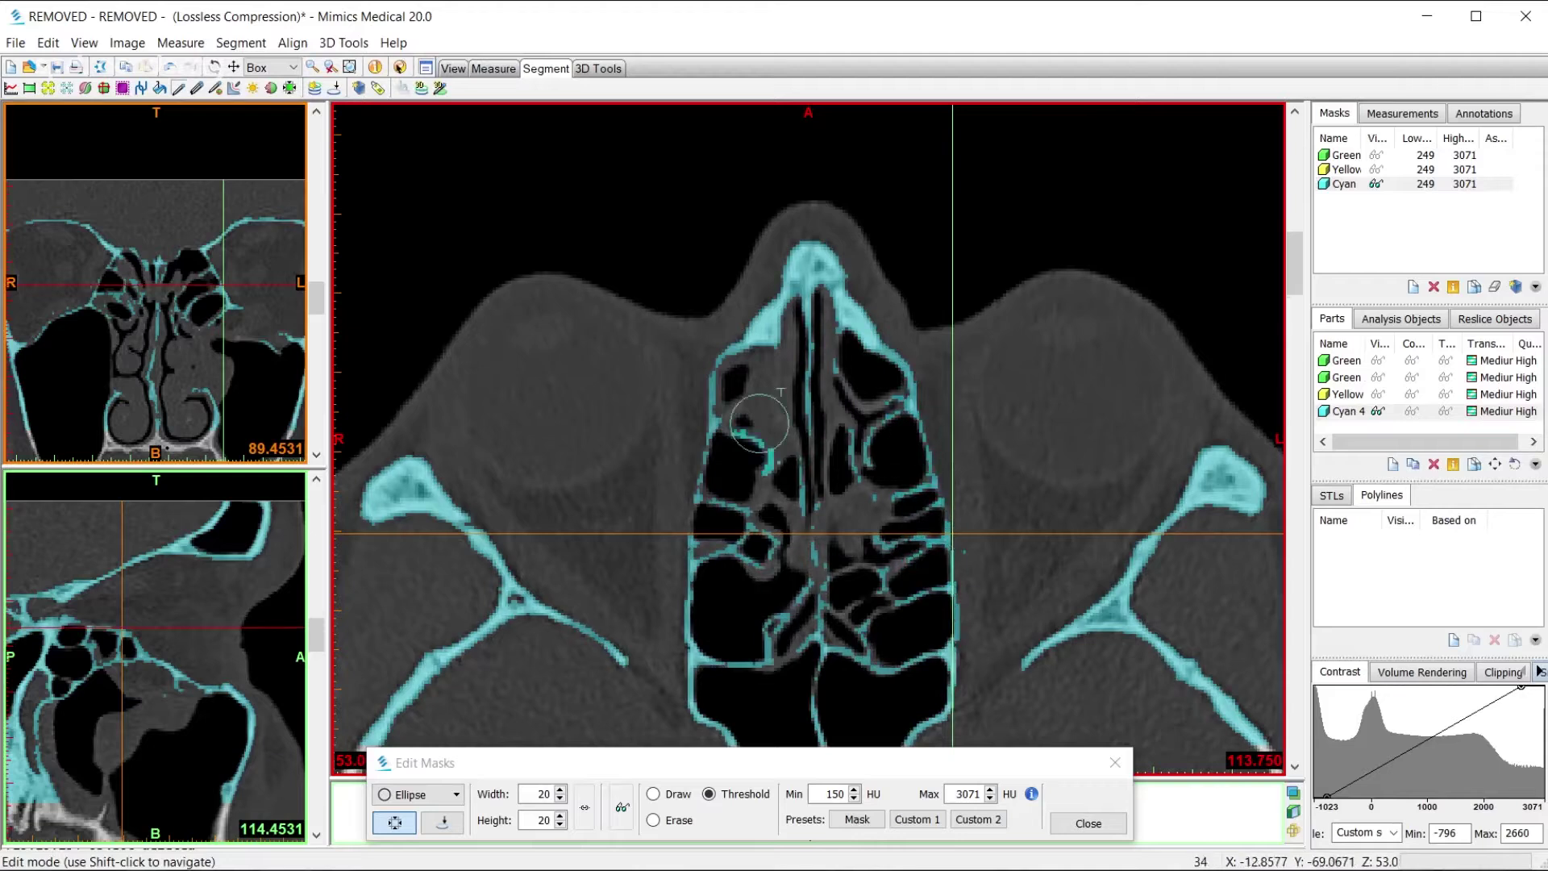
pyautogui.scroll(3, 928, 589)
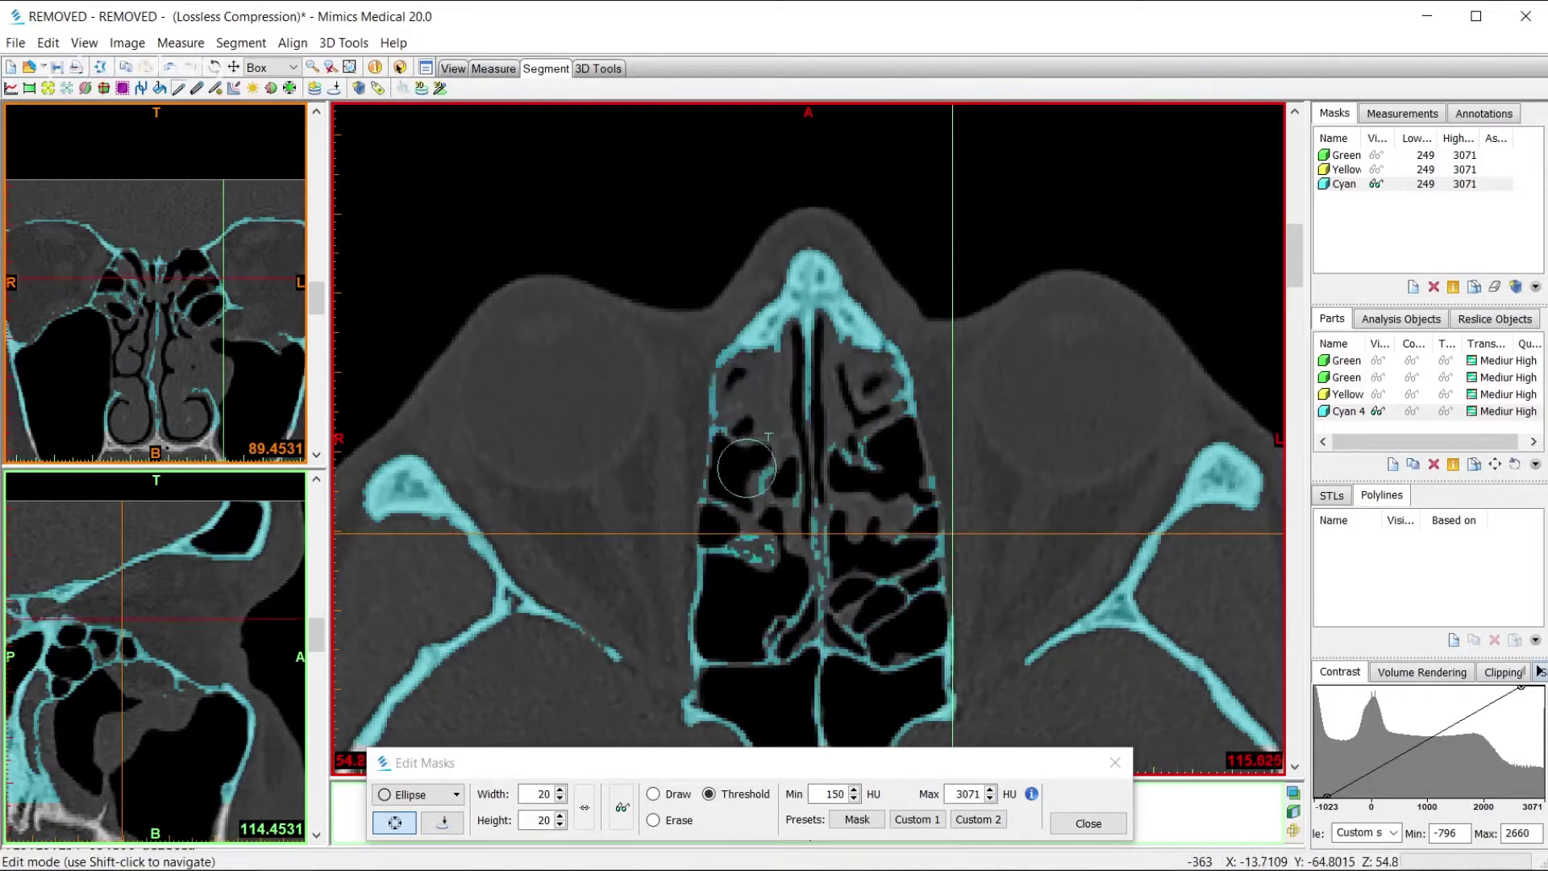
pyautogui.scroll(2, 729, 564)
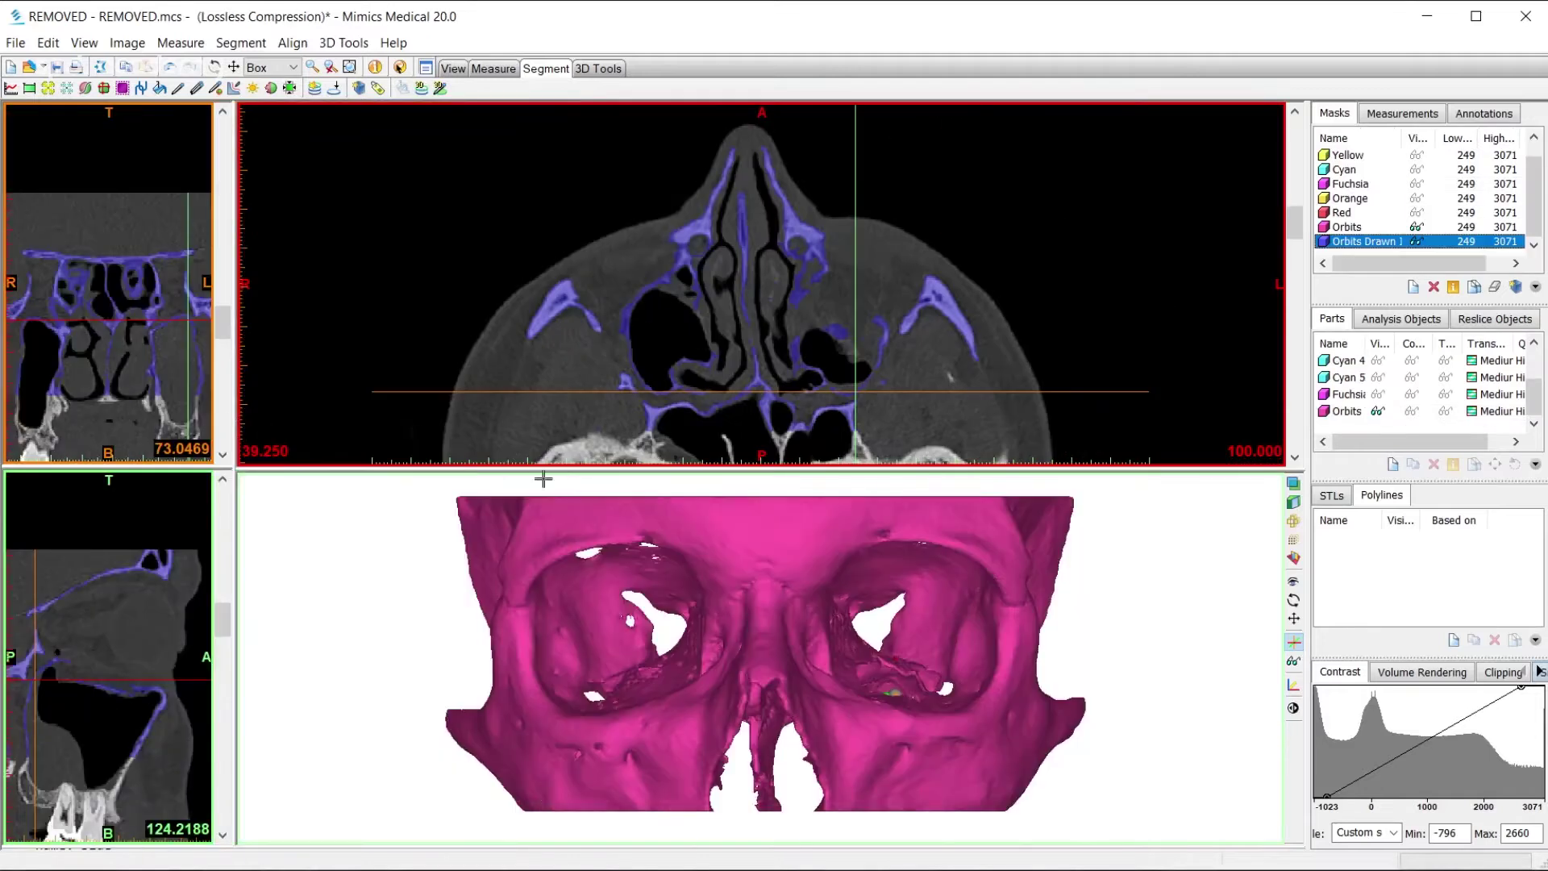
# Enlarge the axial view and fill in the Orbits Drawn In mask slice by slice
pyautogui.moveTo(543, 479); pyautogui.dragTo(544, 788)
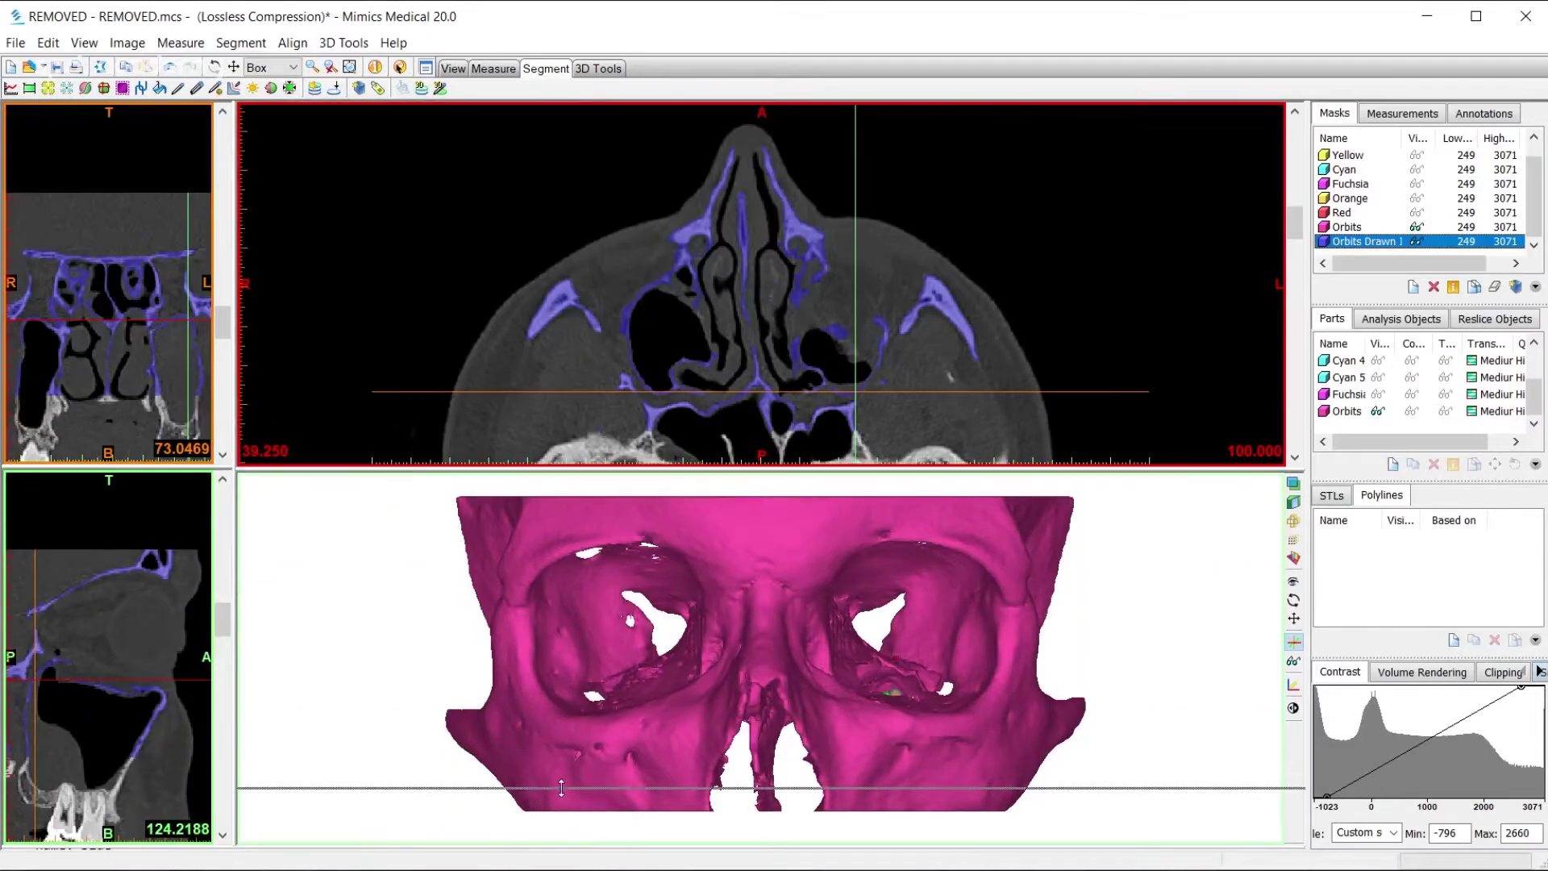
pyautogui.scroll(1, 677, 403)
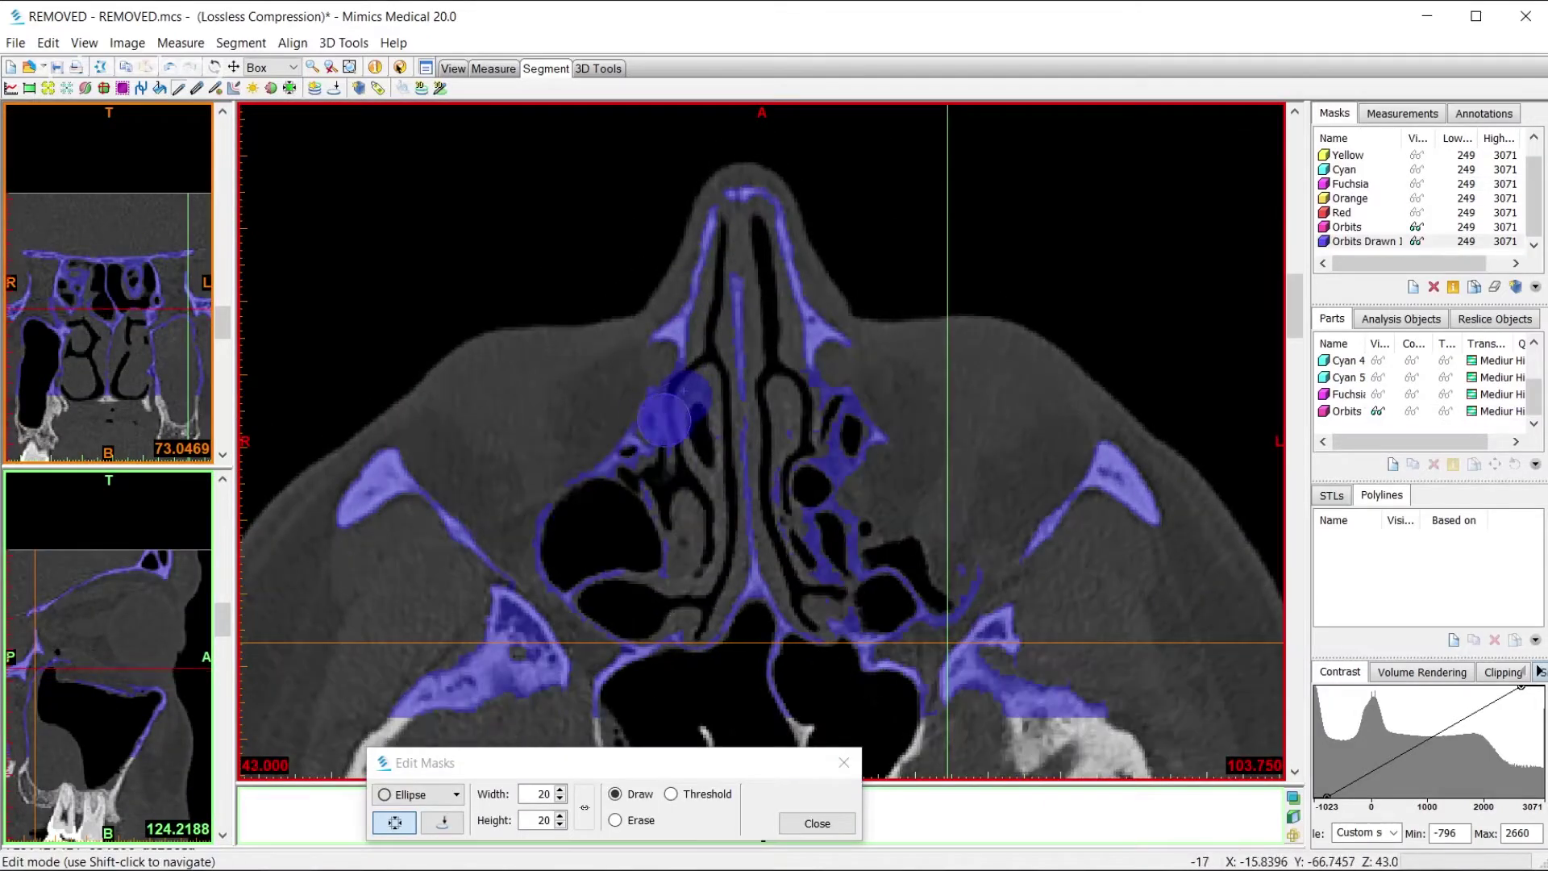
pyautogui.scroll(2, 581, 516)
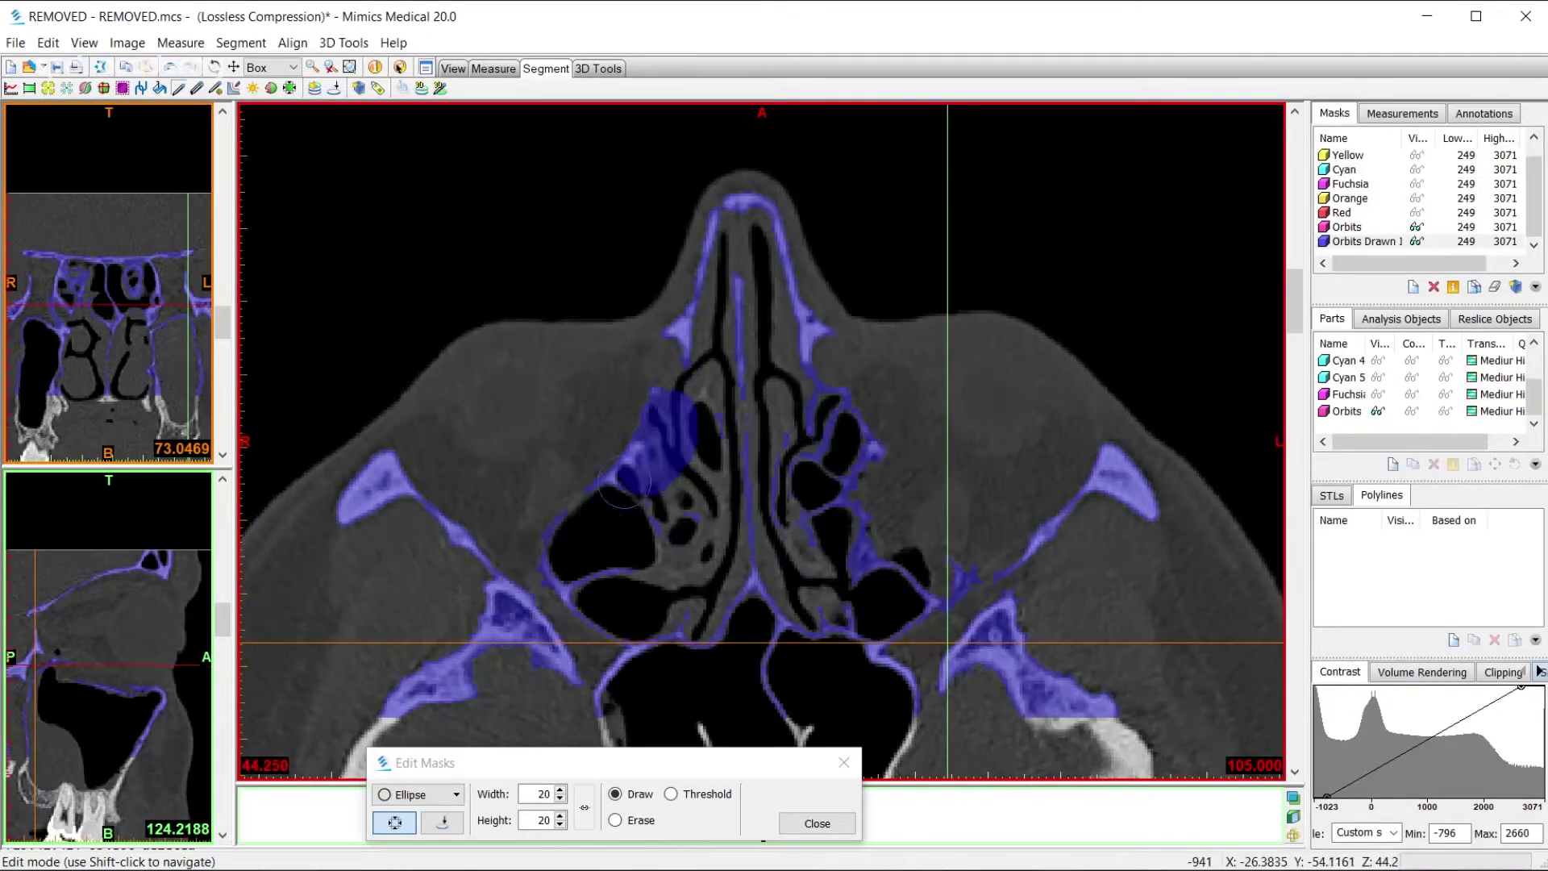
pyautogui.scroll(4, 573, 548)
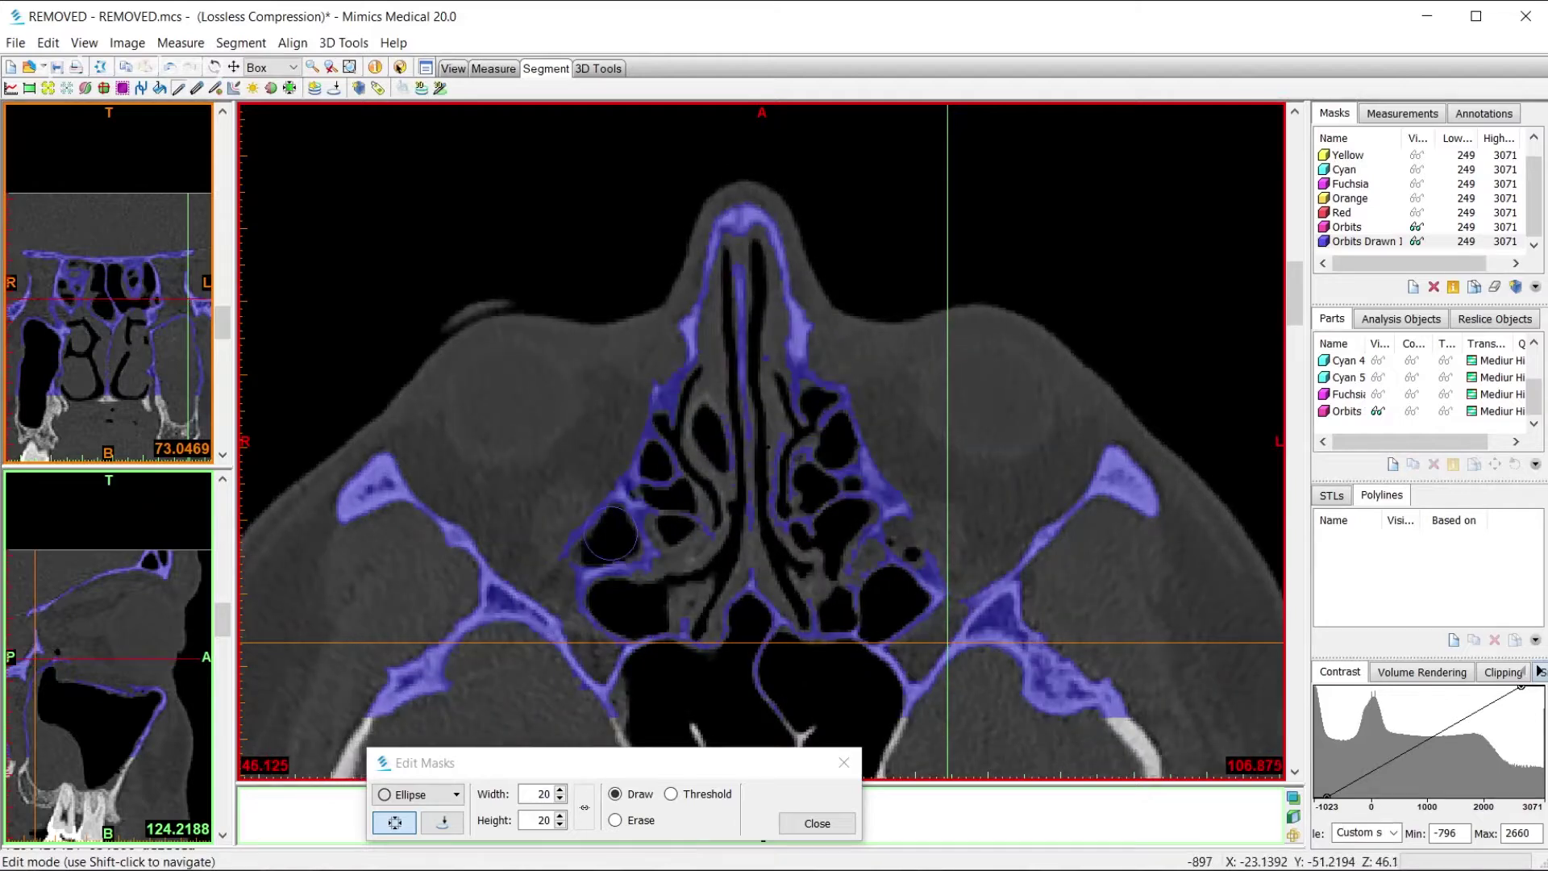
pyautogui.scroll(4, 665, 467)
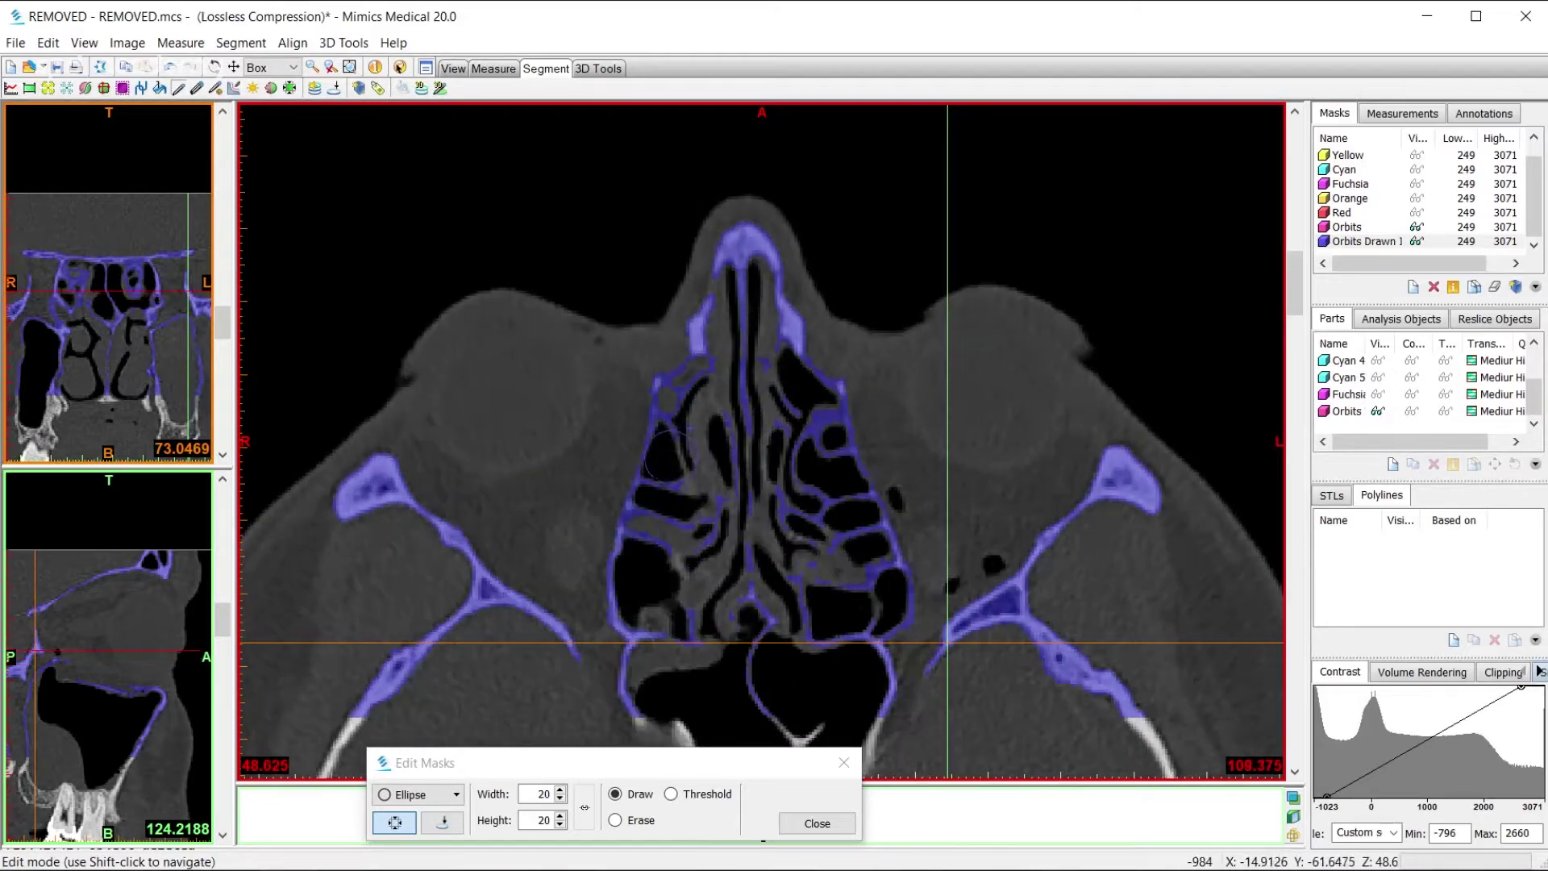
pyautogui.scroll(3, 661, 516)
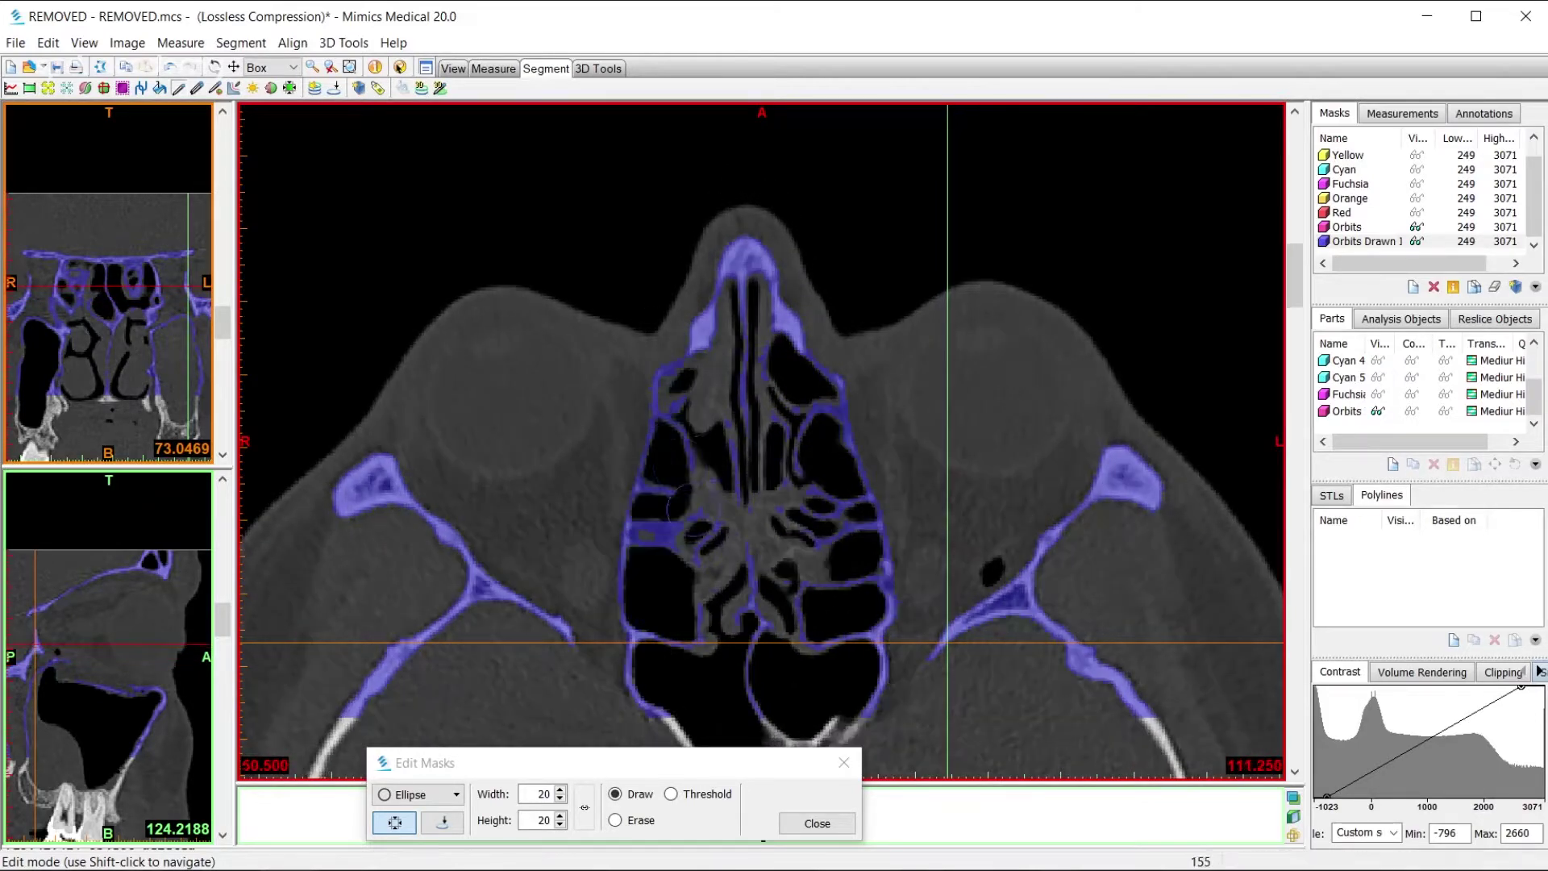
pyautogui.scroll(6, 666, 472)
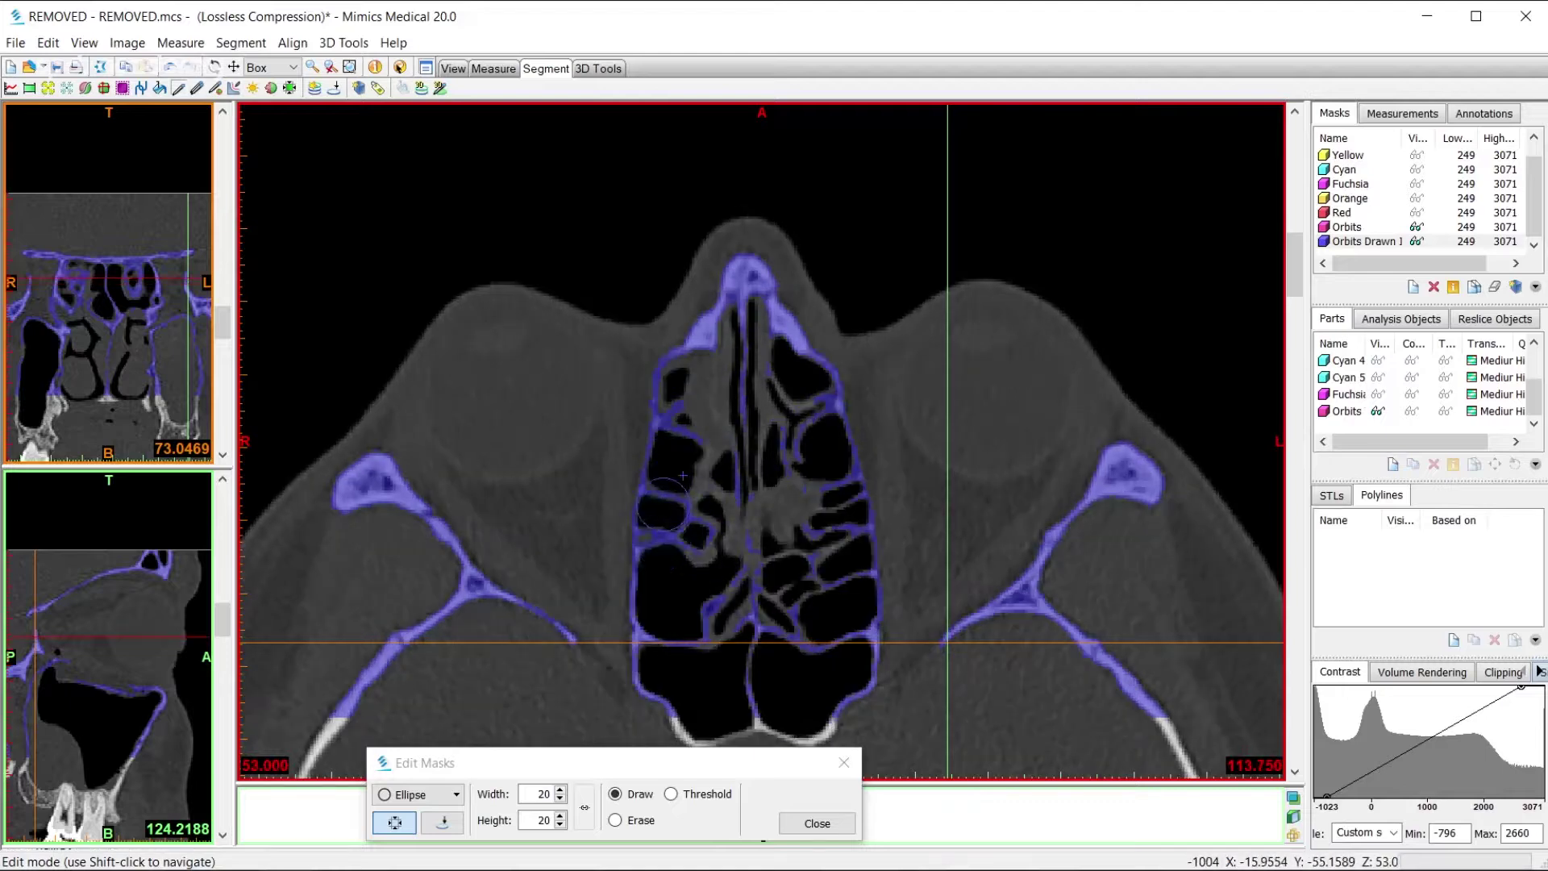
pyautogui.scroll(2, 673, 522)
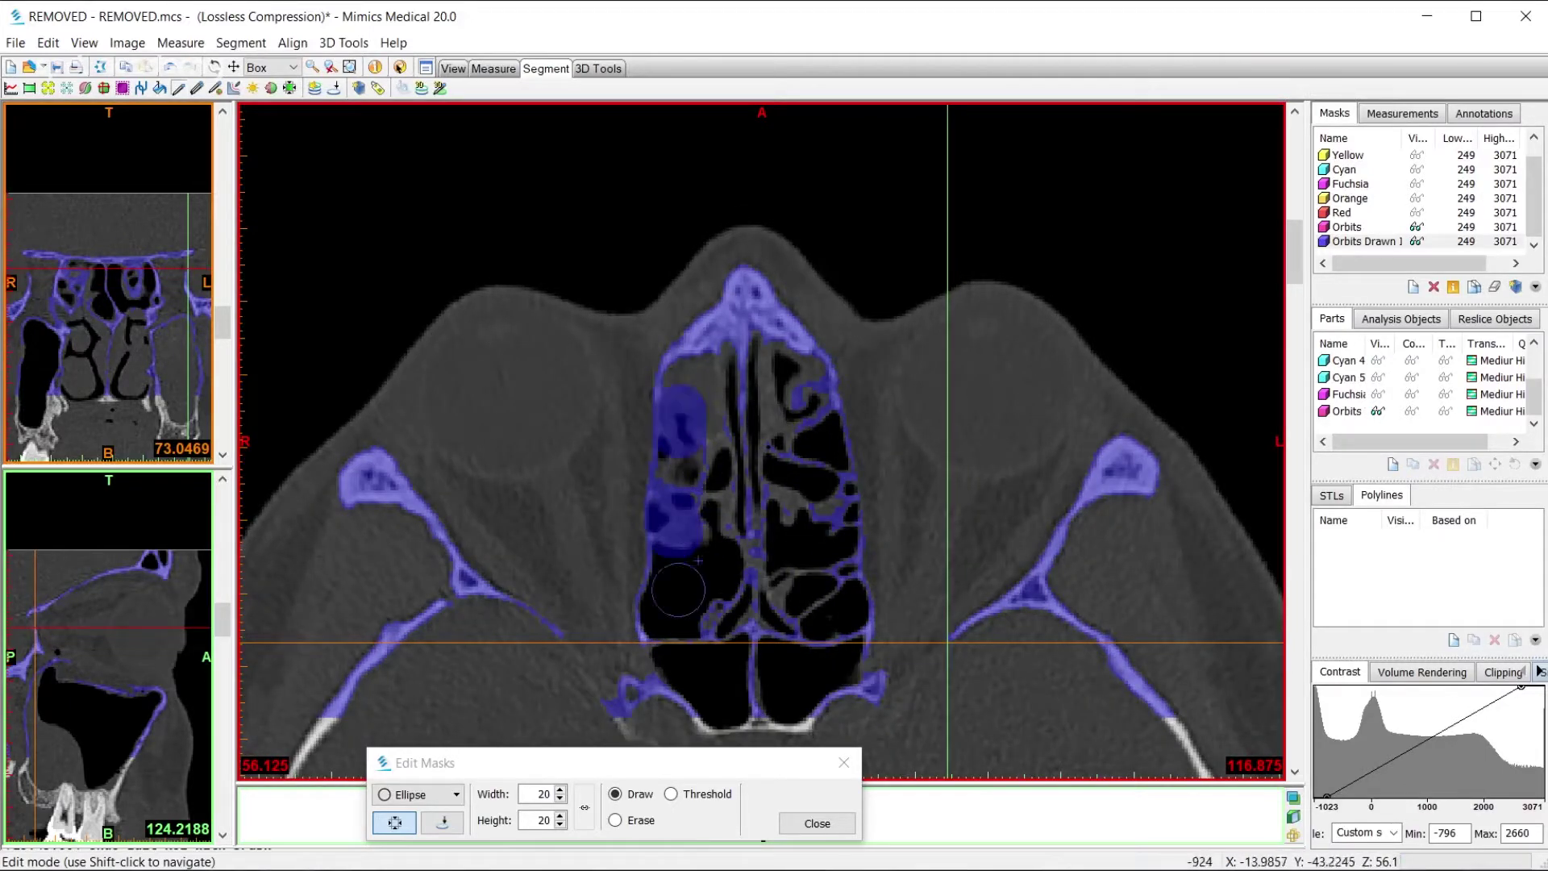
pyautogui.scroll(5, 678, 590)
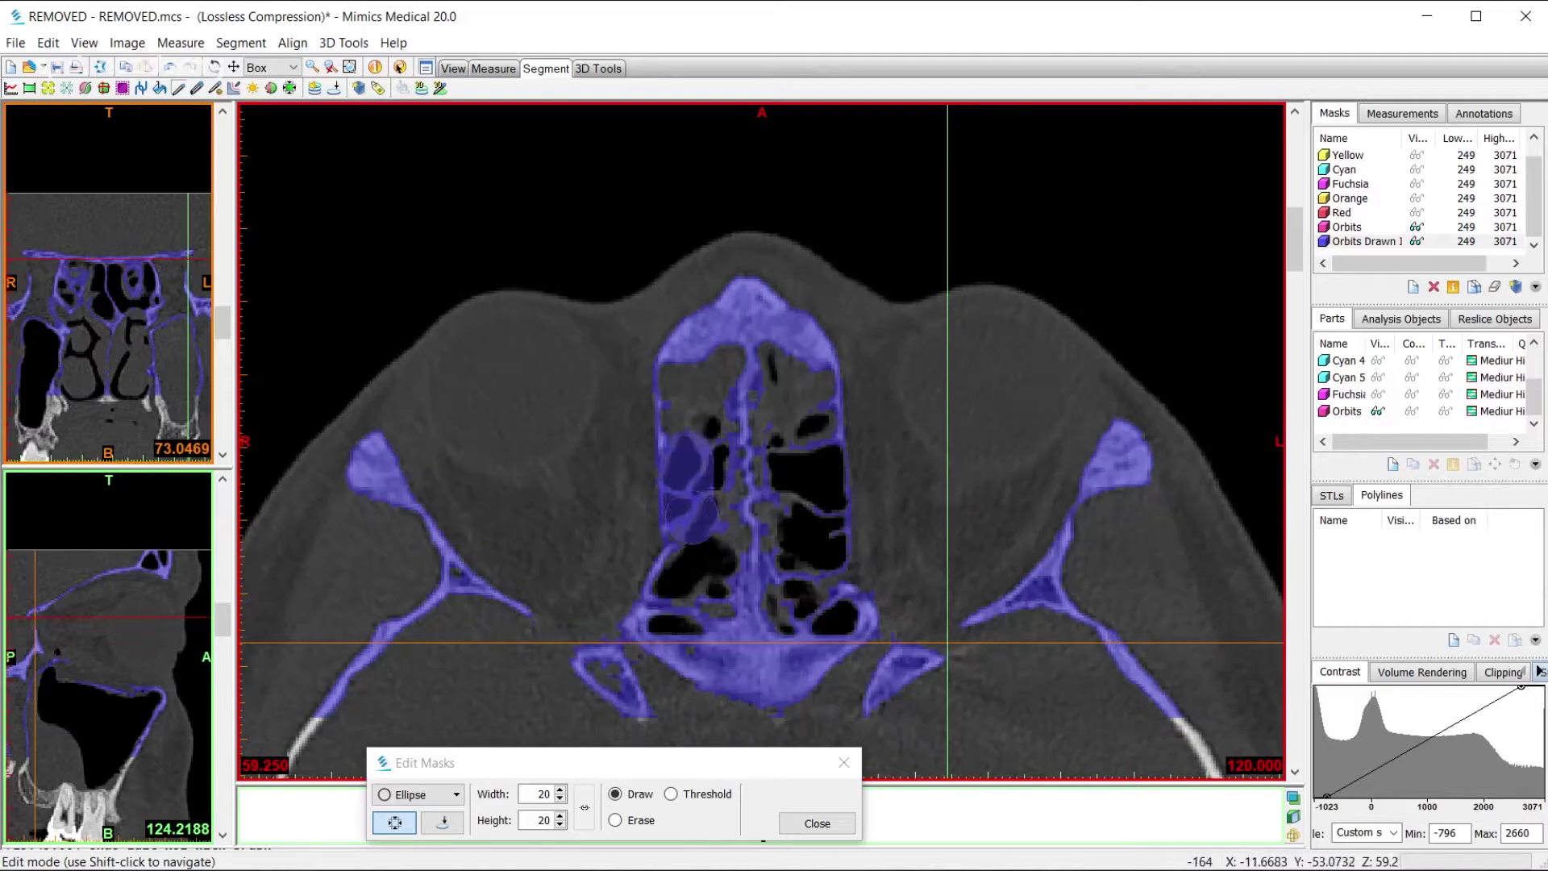
pyautogui.scroll(11, 691, 516)
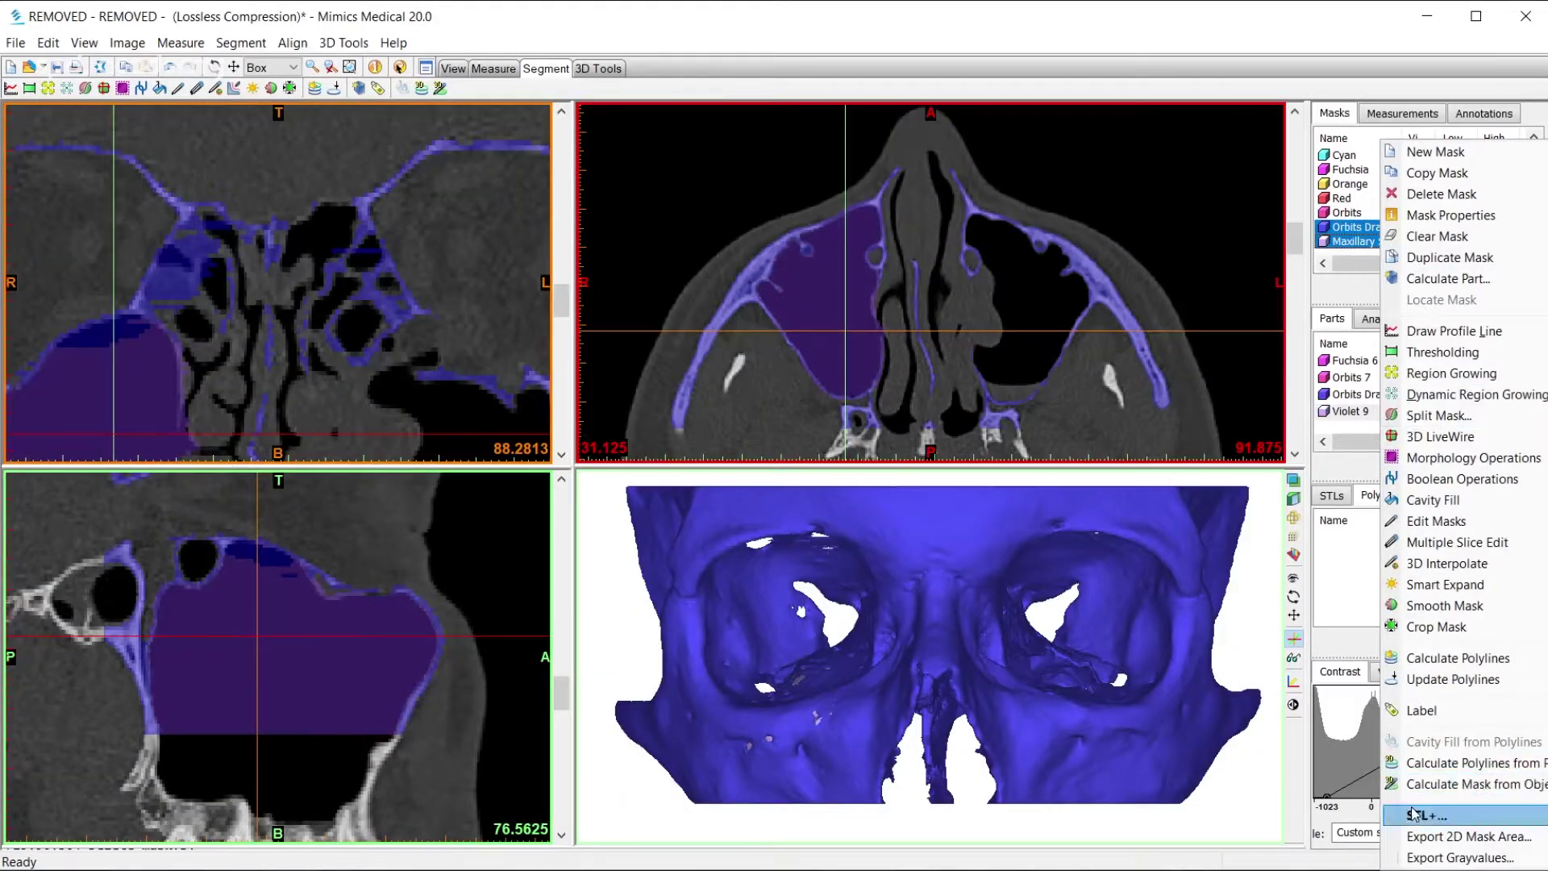
# Export the Maxillary Sinus and Orbits Drawn In masks as high-quality STL files via STL+
pyautogui.click(1419, 815)
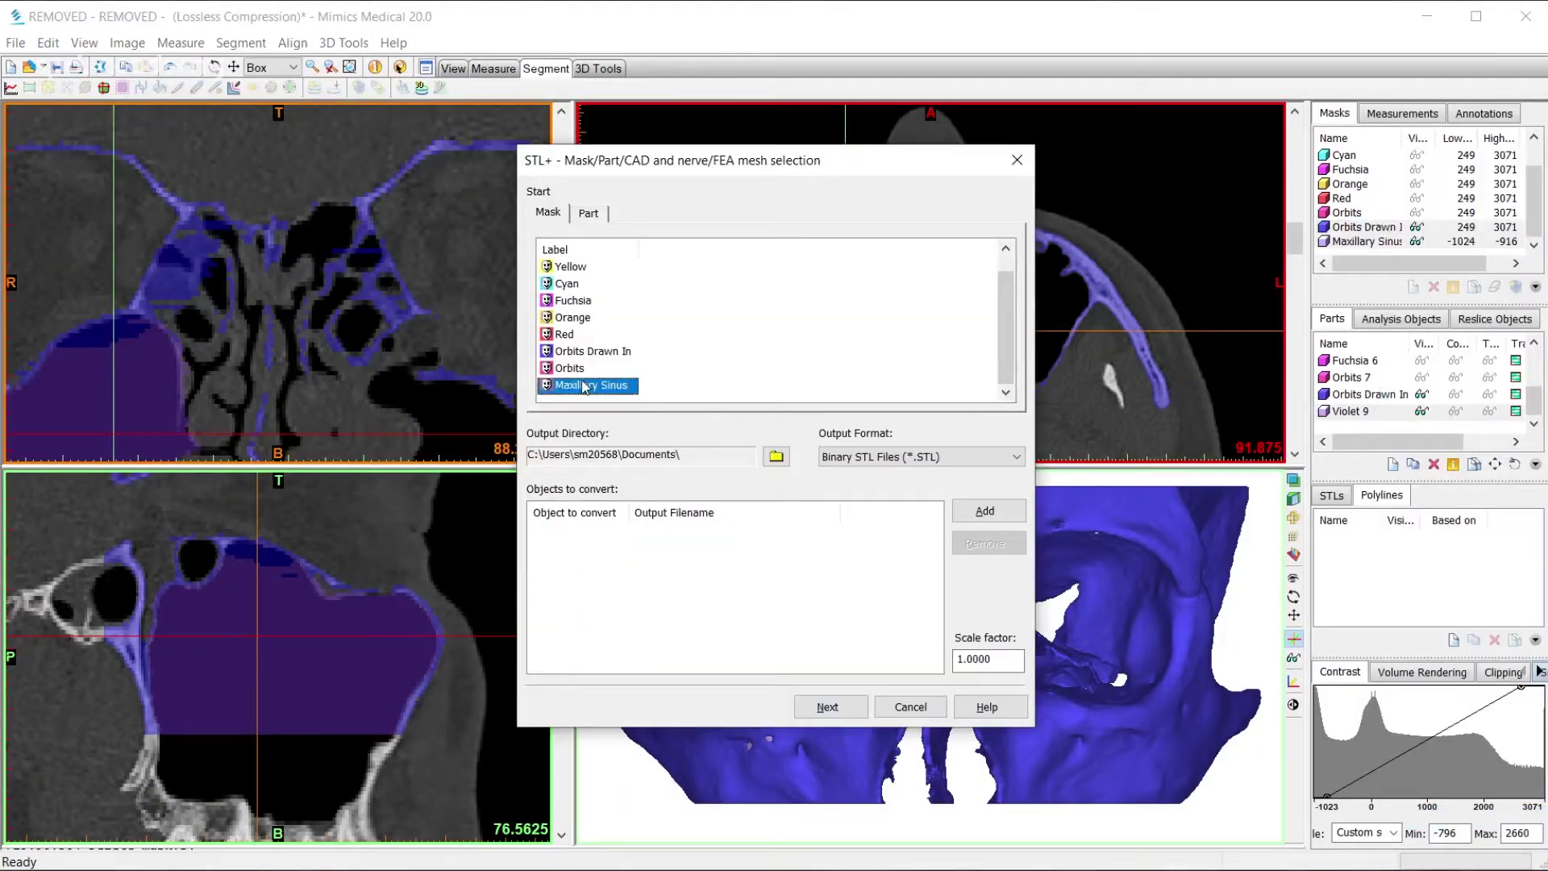
pyautogui.moveTo(585, 386); pyautogui.dragTo(698, 551)
pyautogui.click(830, 709)
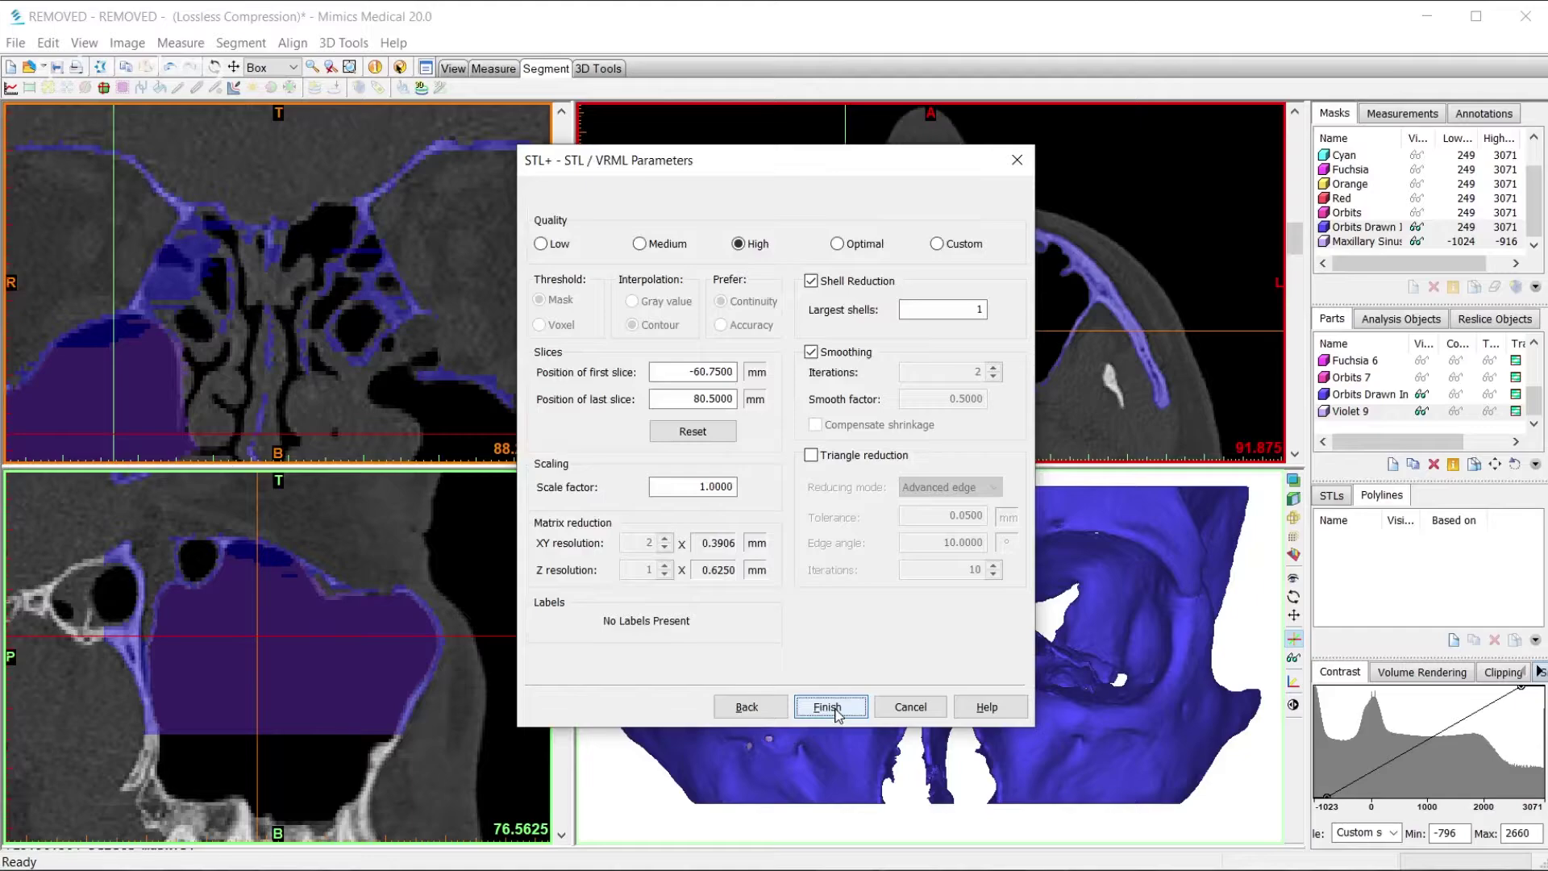
pyautogui.click(830, 707)
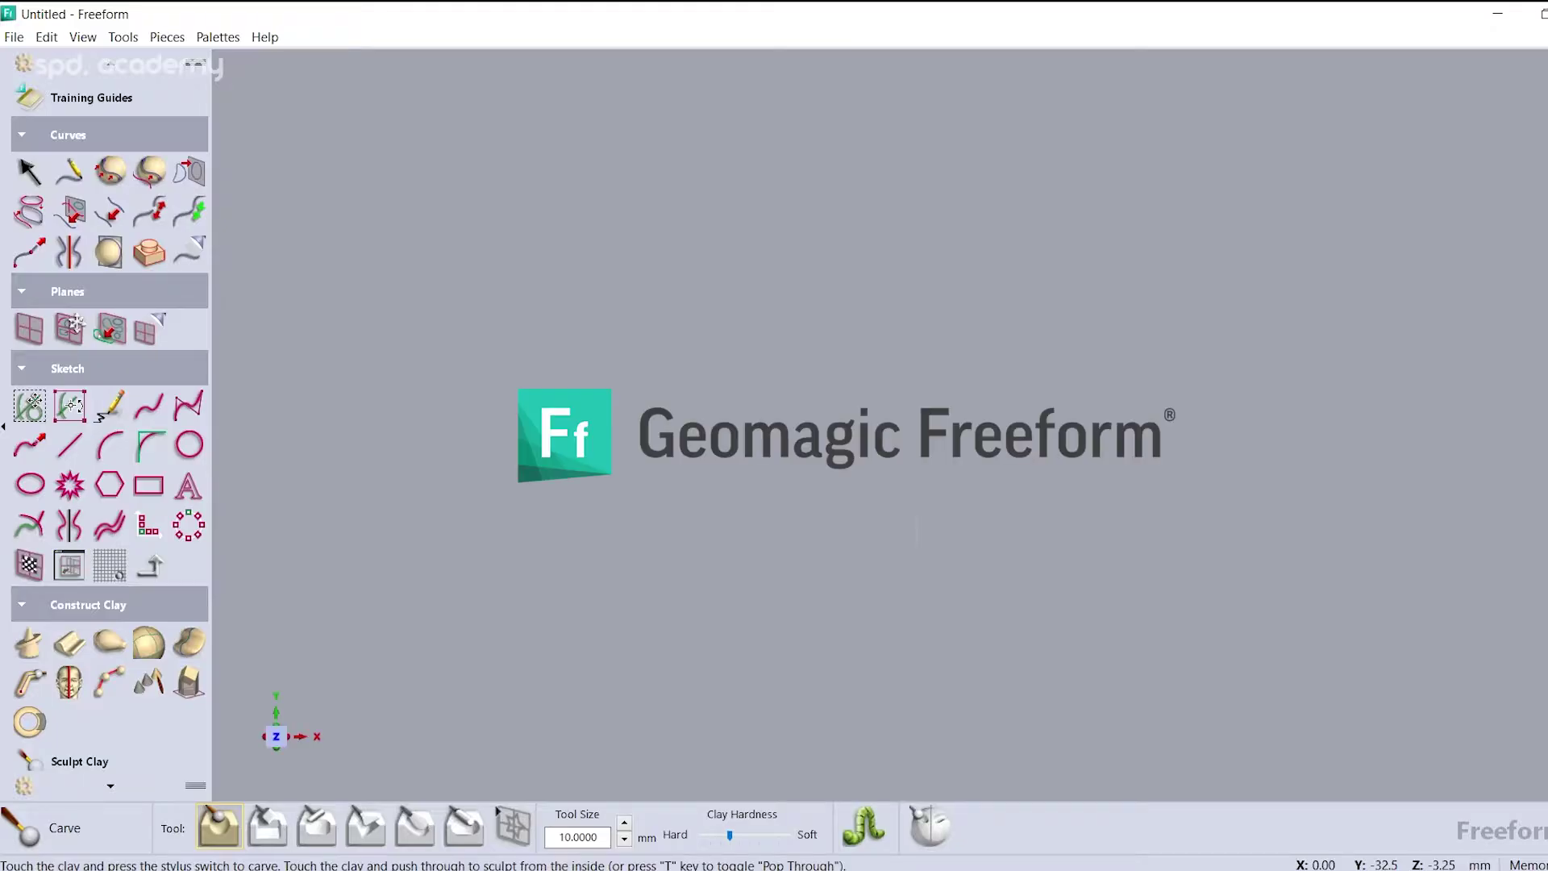
# Import the Mimics model as a buck with a custom 0.2 mm clay coarseness
pyautogui.click(397, 836)
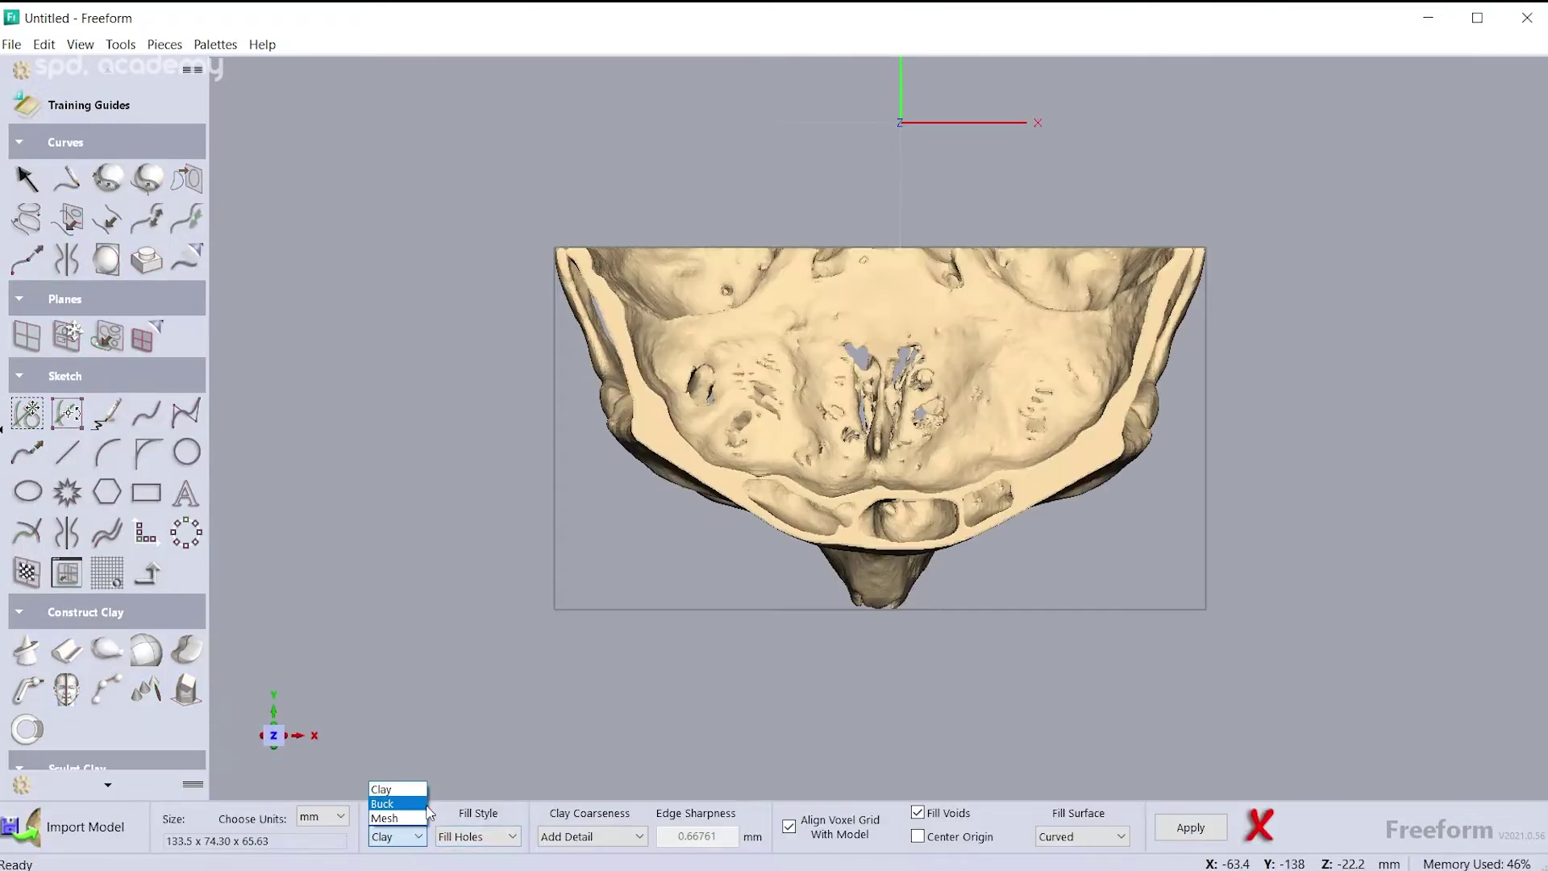
pyautogui.click(385, 802)
pyautogui.click(625, 836)
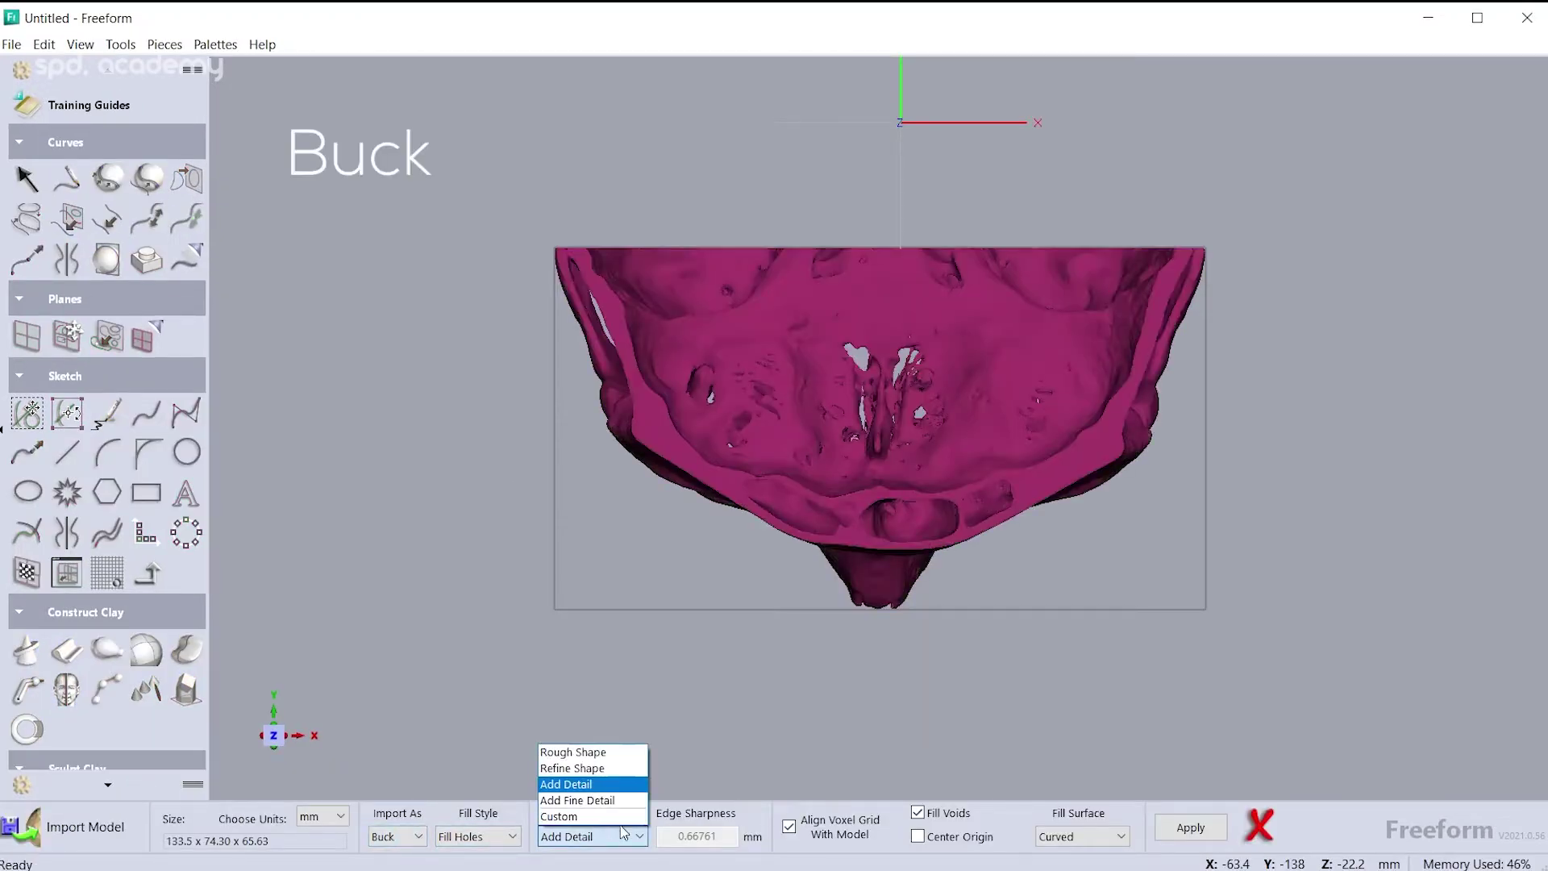
pyautogui.click(596, 815)
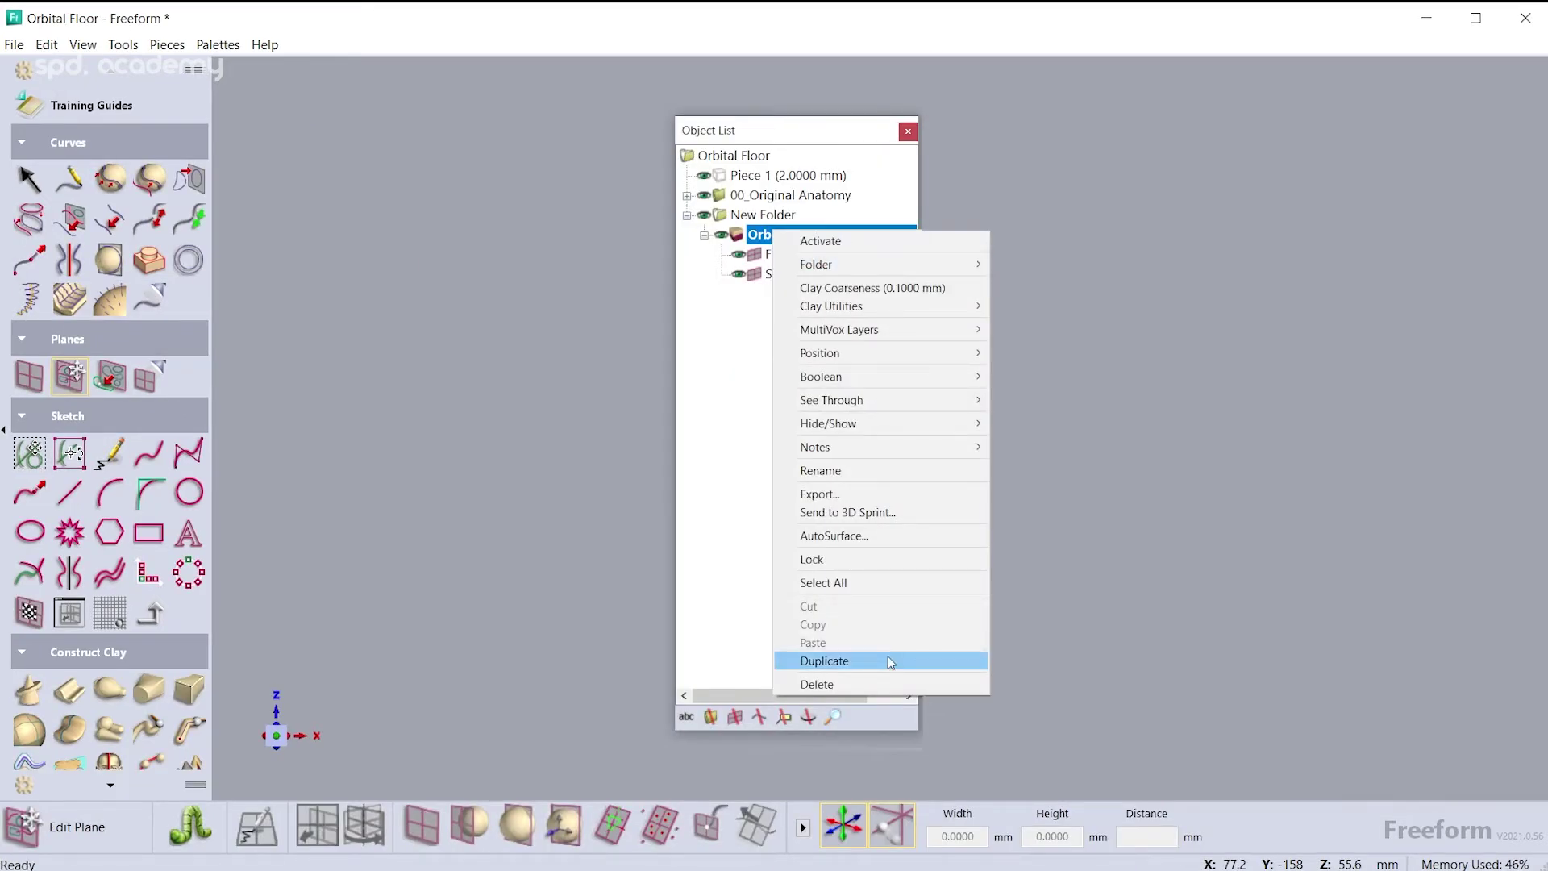
# Duplicate the Orbits Drawn In_Buck piece, keep its name, and undo the last orbit patch tug
pyautogui.click(890, 661)
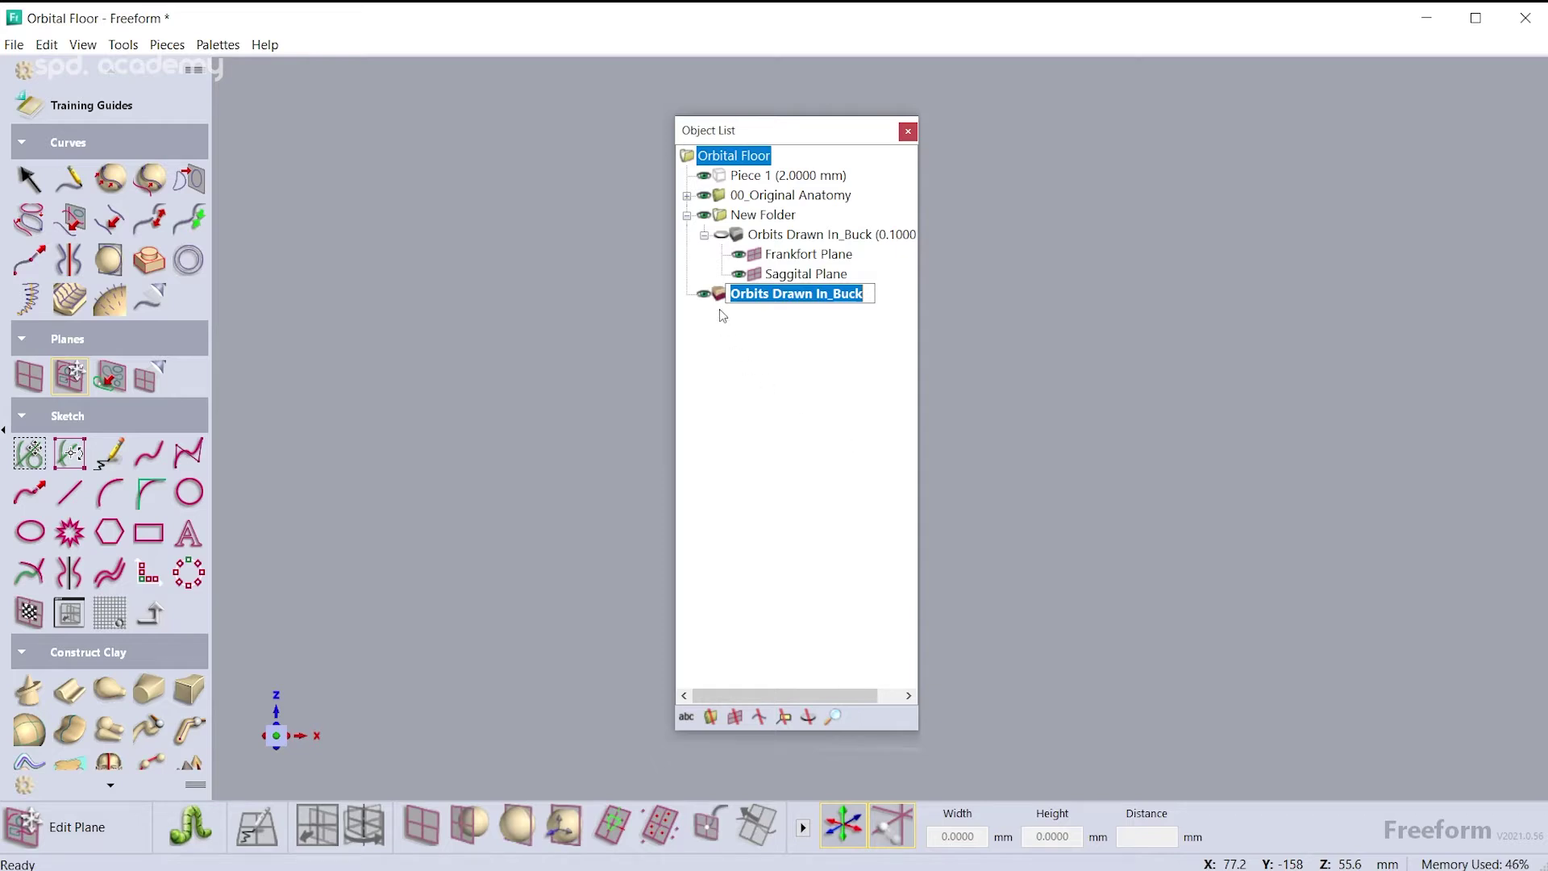
pyautogui.click(749, 308)
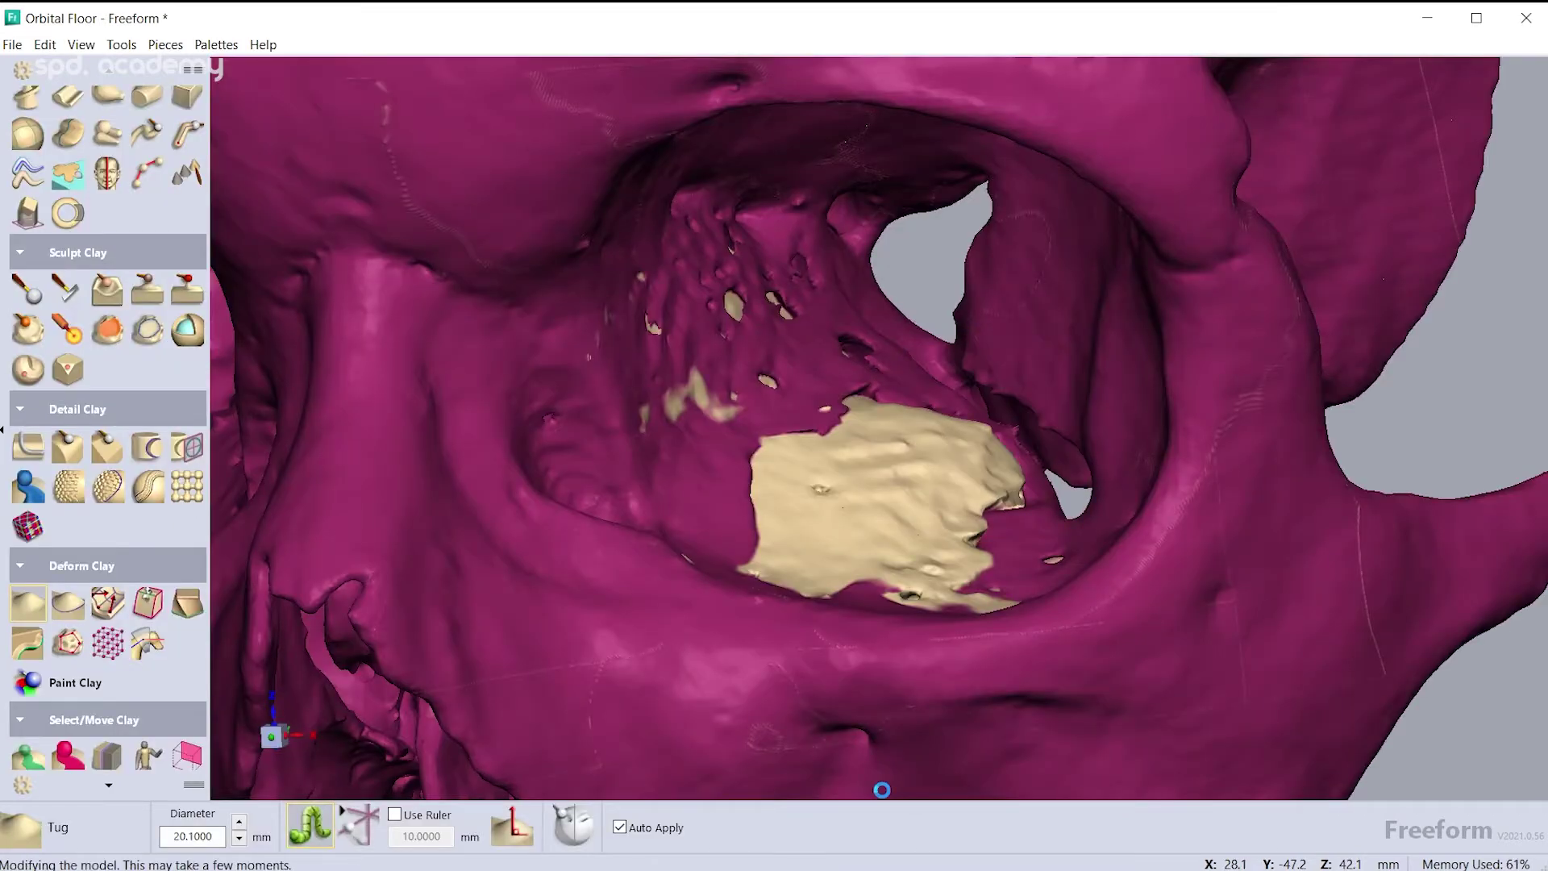
pyautogui.hotkey('ctrl', 'z')
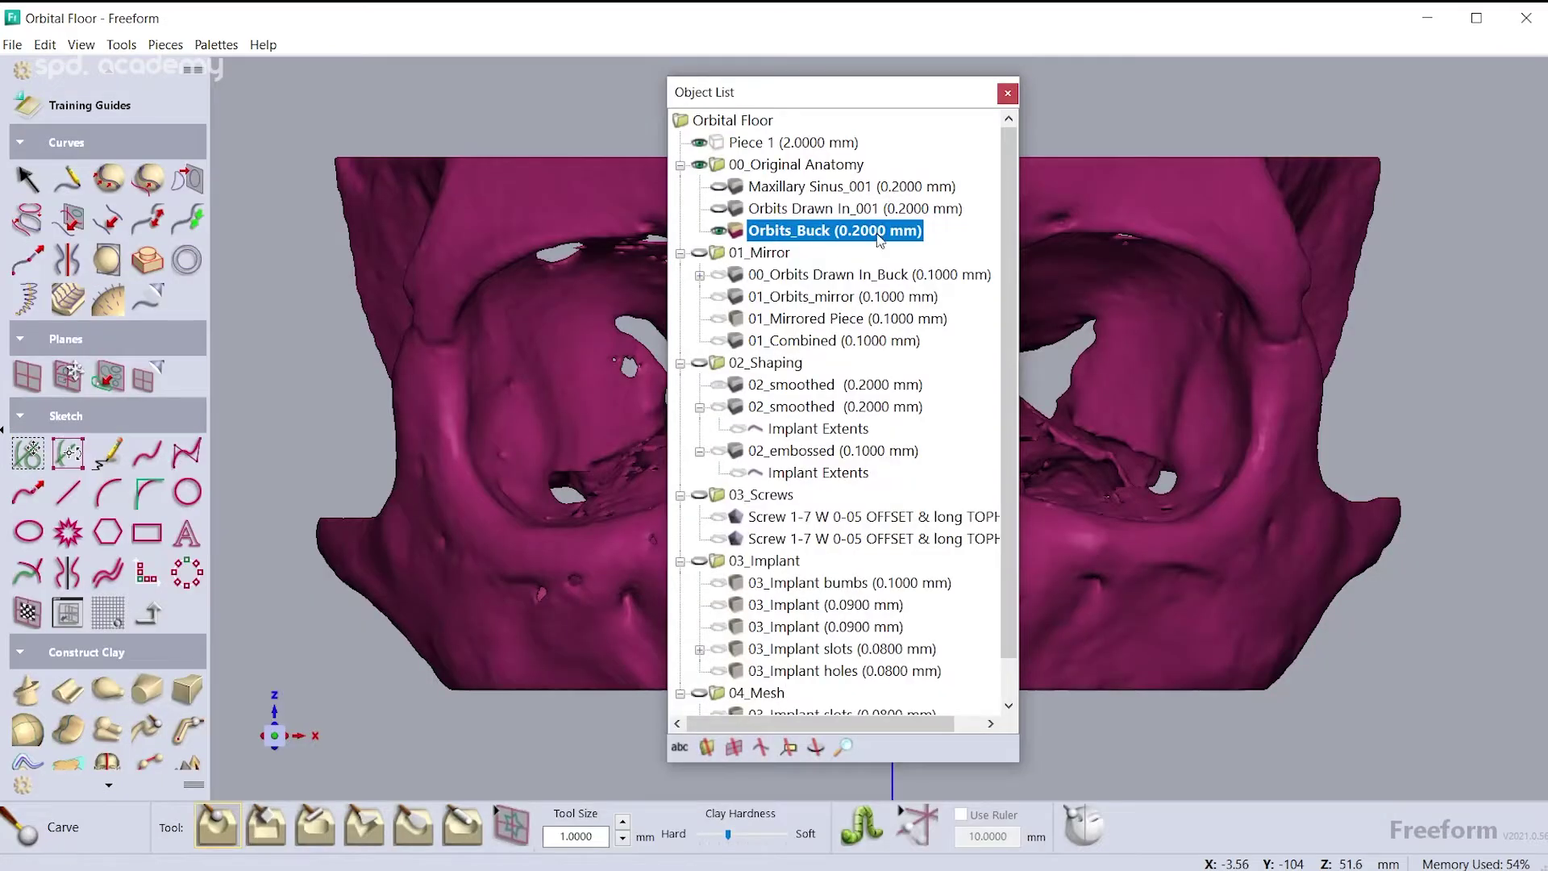
# Collapse the 00_Original Anatomy, 01_Mirror, 02_Shaping, 03_Screws, 03_Implant and 04_Mesh groups
pyautogui.scroll(-1, 879, 240)
pyautogui.scroll(1, 902, 260)
pyautogui.click(680, 165)
pyautogui.click(680, 186)
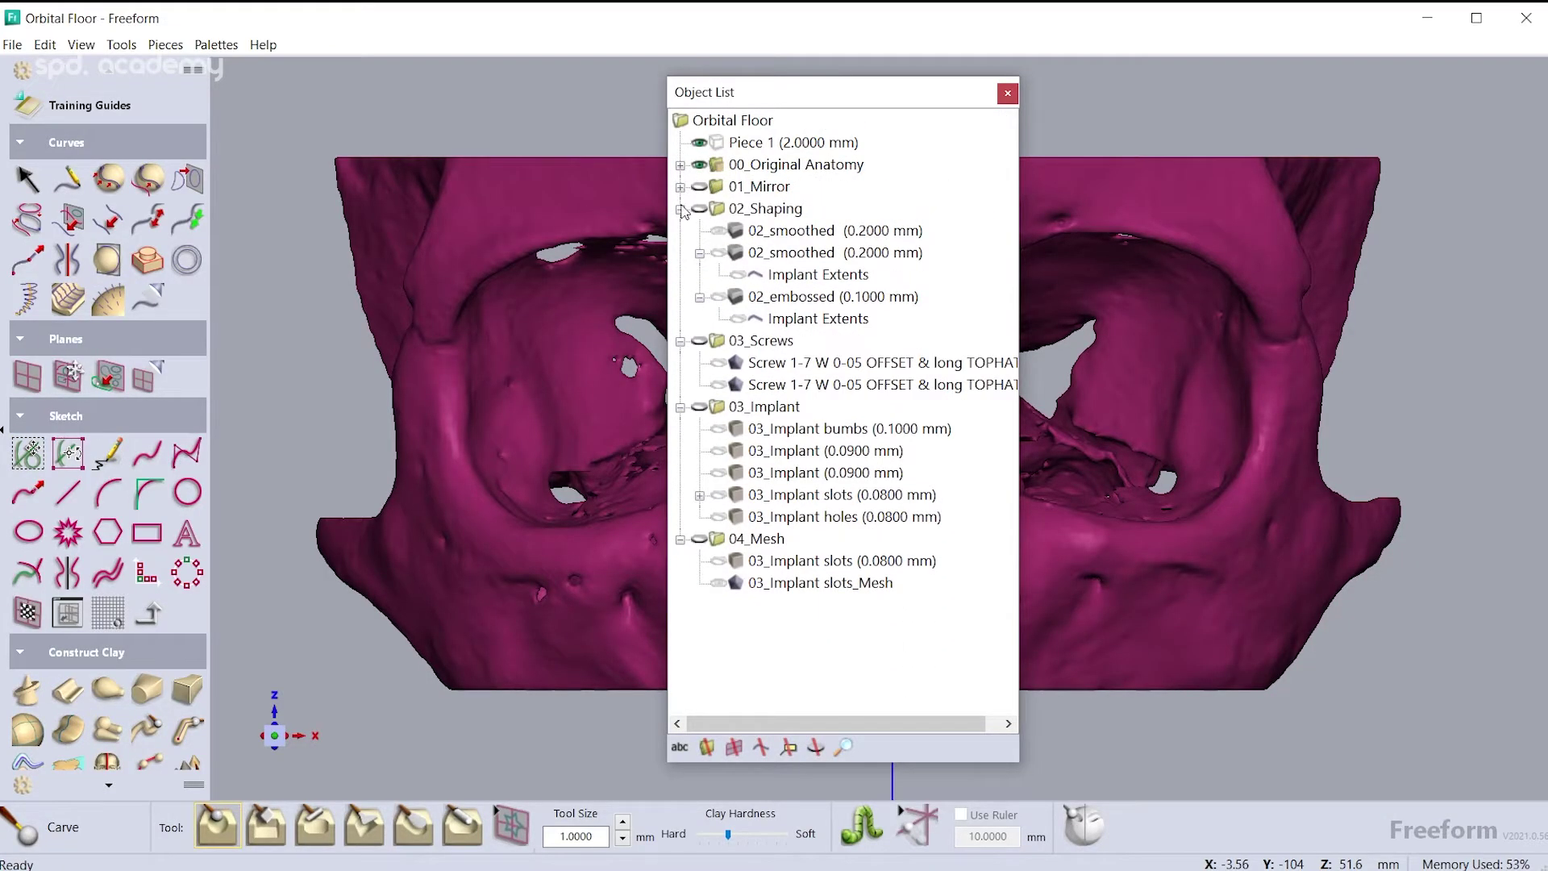
pyautogui.click(681, 209)
pyautogui.click(681, 231)
pyautogui.click(680, 253)
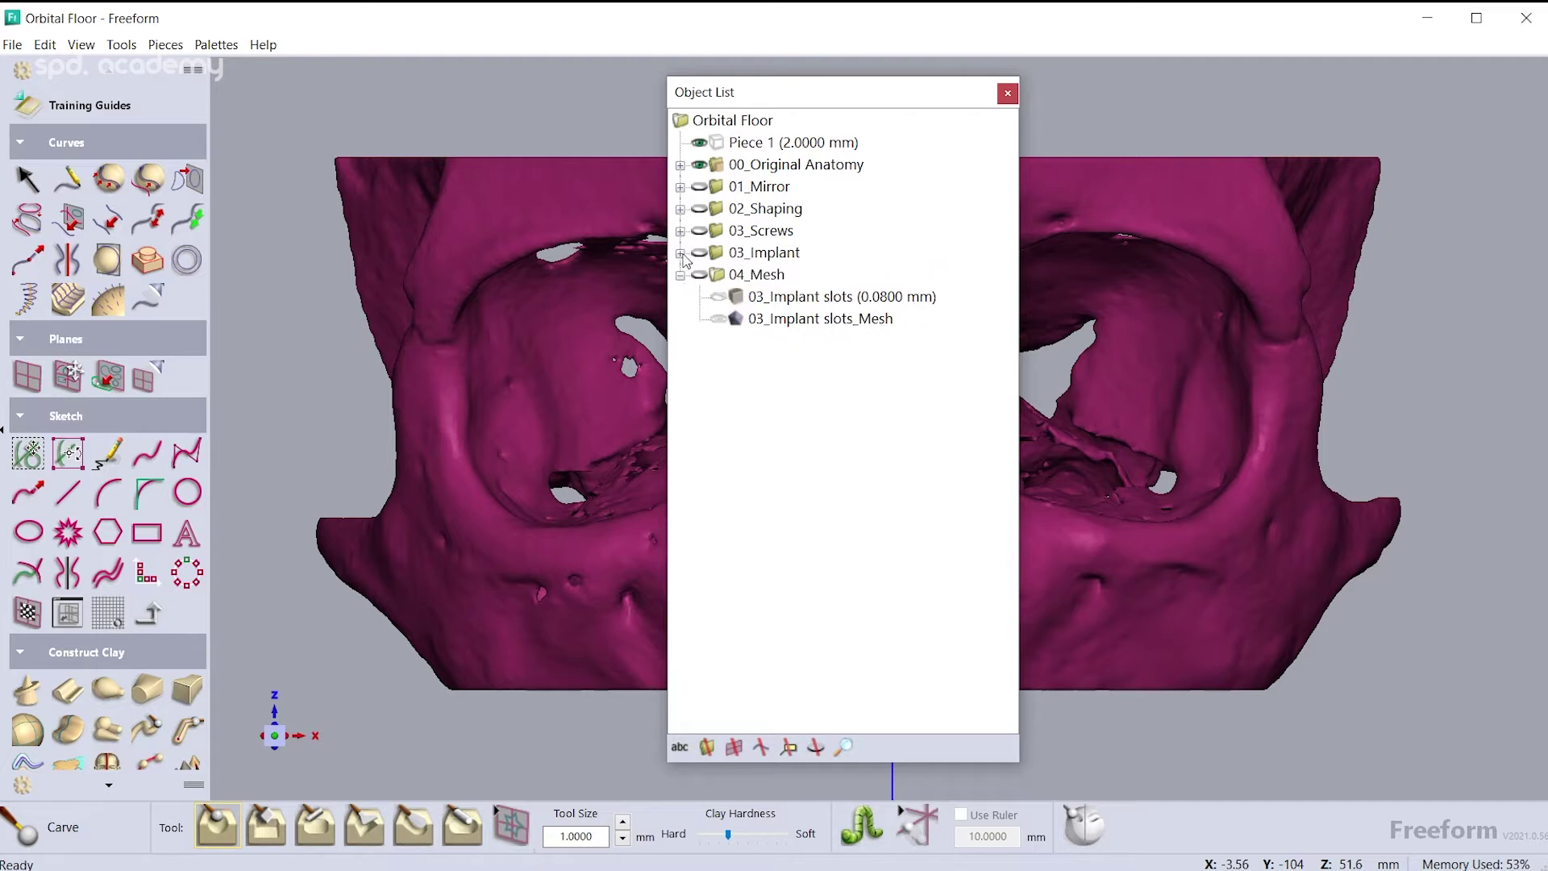
pyautogui.click(680, 275)
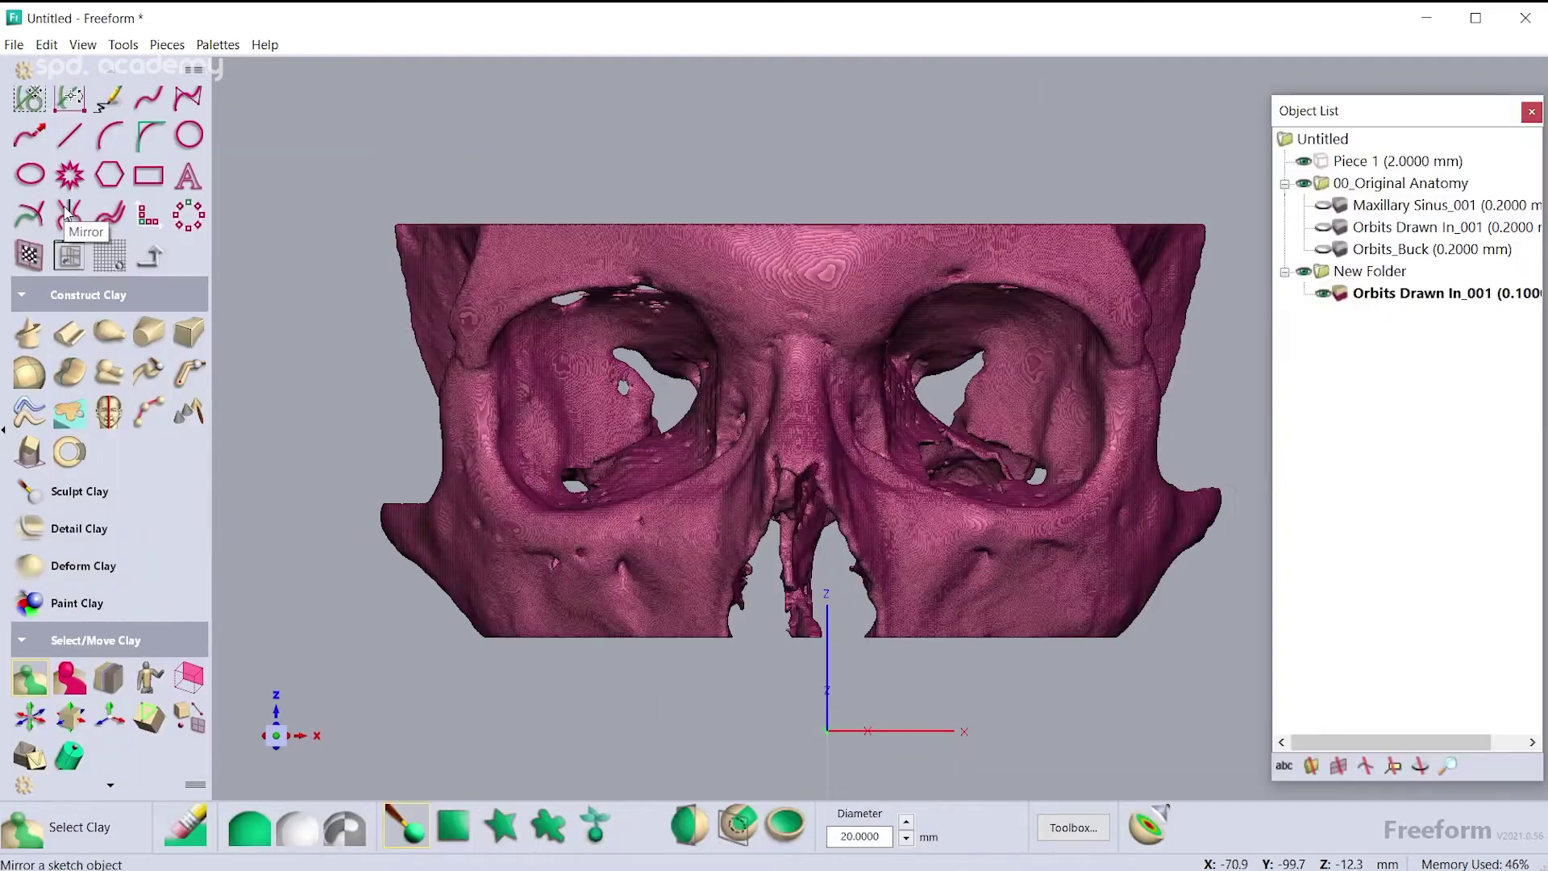
# Add a plane to the drawn-in orbits piece and rename Right Plane 1 to Saggital Plane
pyautogui.scroll(5, 68, 214)
pyautogui.click(70, 375)
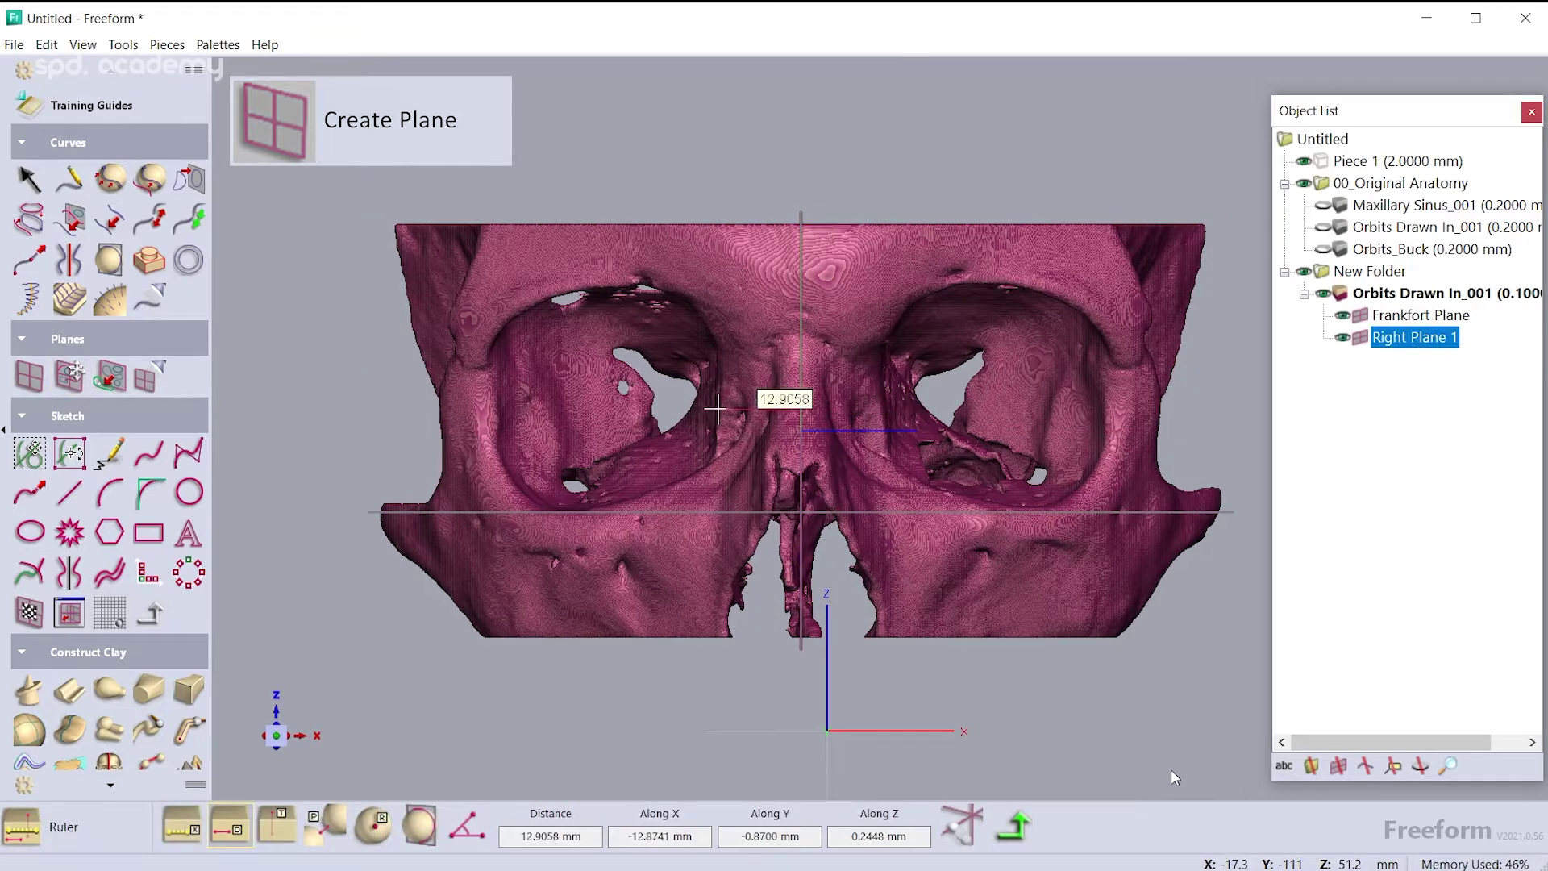
pyautogui.press('F2')
pyautogui.write('Saggital')
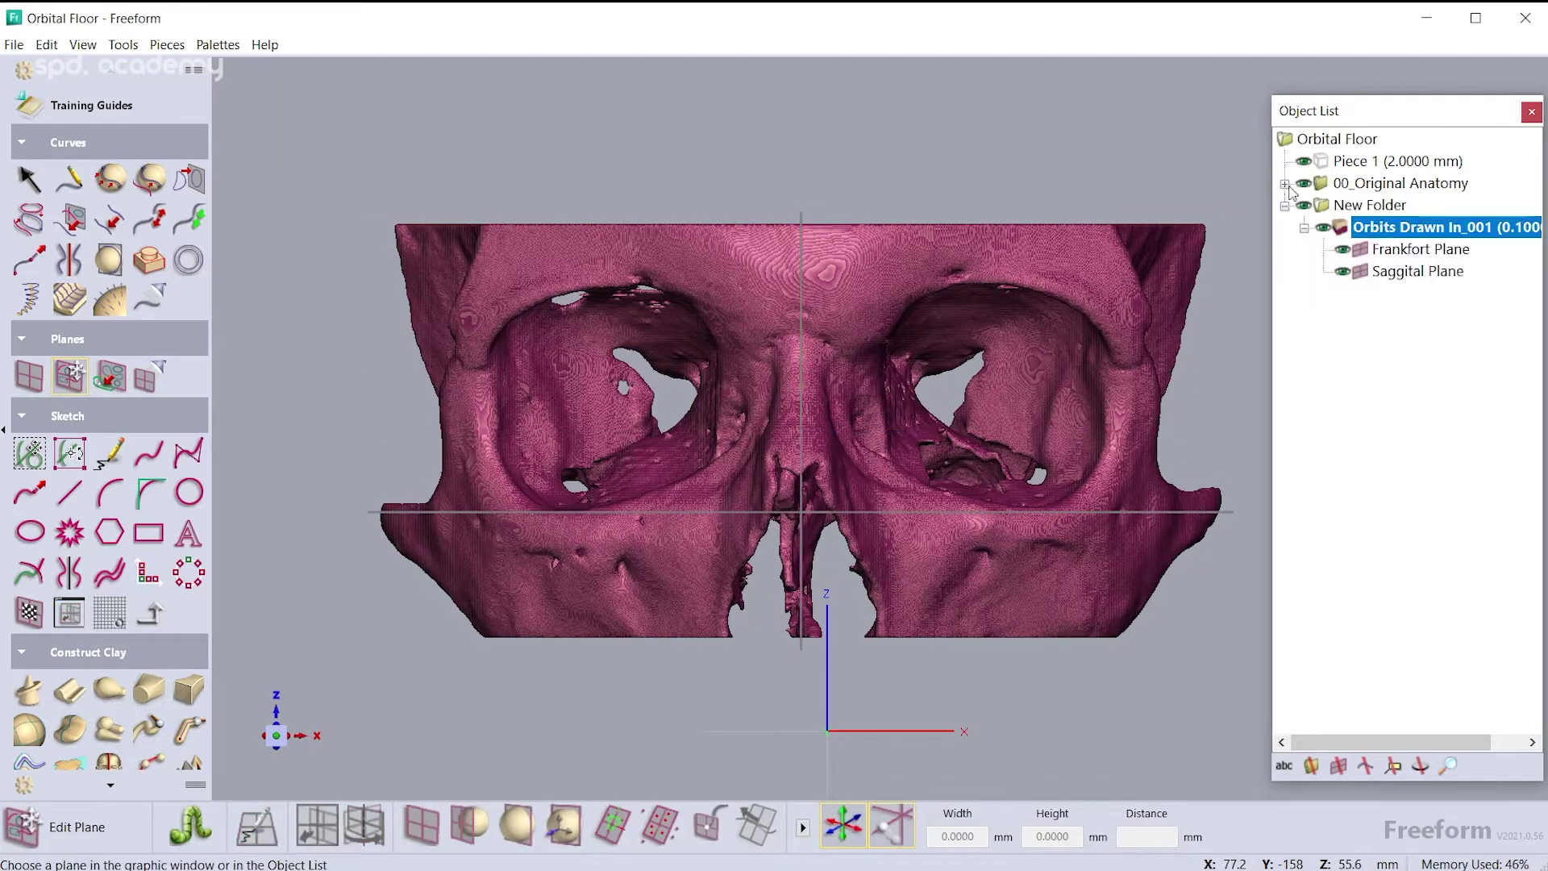
# Rename Orbits Drawn In_001 to Orbits Drawn In_Buck, dropping the 001 suffix
pyautogui.click(1461, 227)
pyautogui.press('BackSpace')
pyautogui.press('BackSpace')
pyautogui.press('BackSpace')
pyautogui.write('Buck')
pyautogui.press('Return')
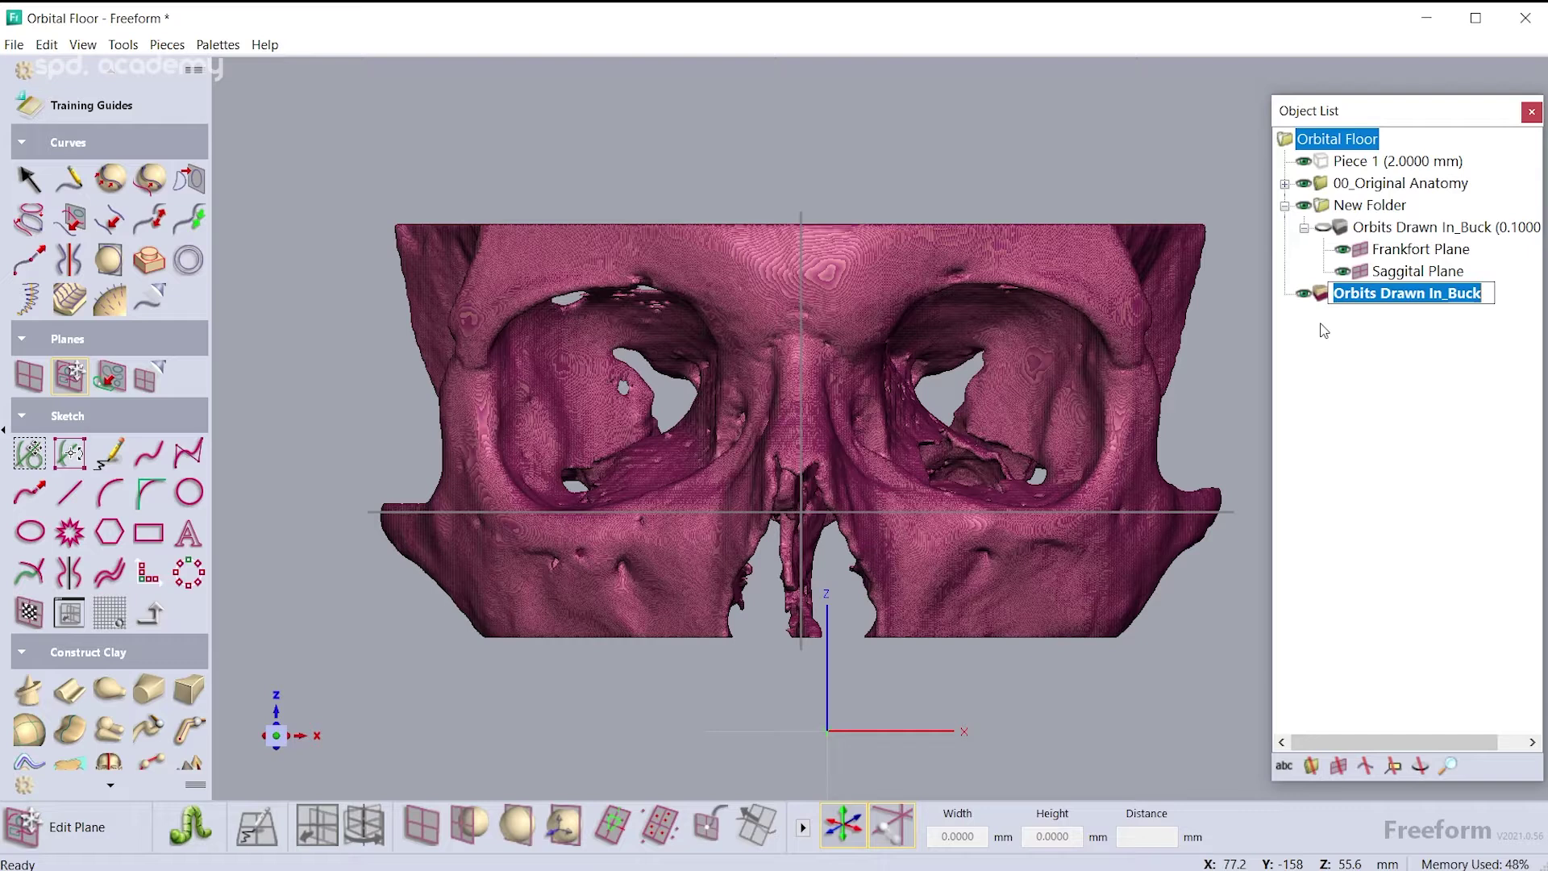
# Prefix the orbits piece with 00_ and name the copy 01_Orbits_mirror
pyautogui.doubleClick(1345, 203)
pyautogui.write('00_')
pyautogui.press('Tab')
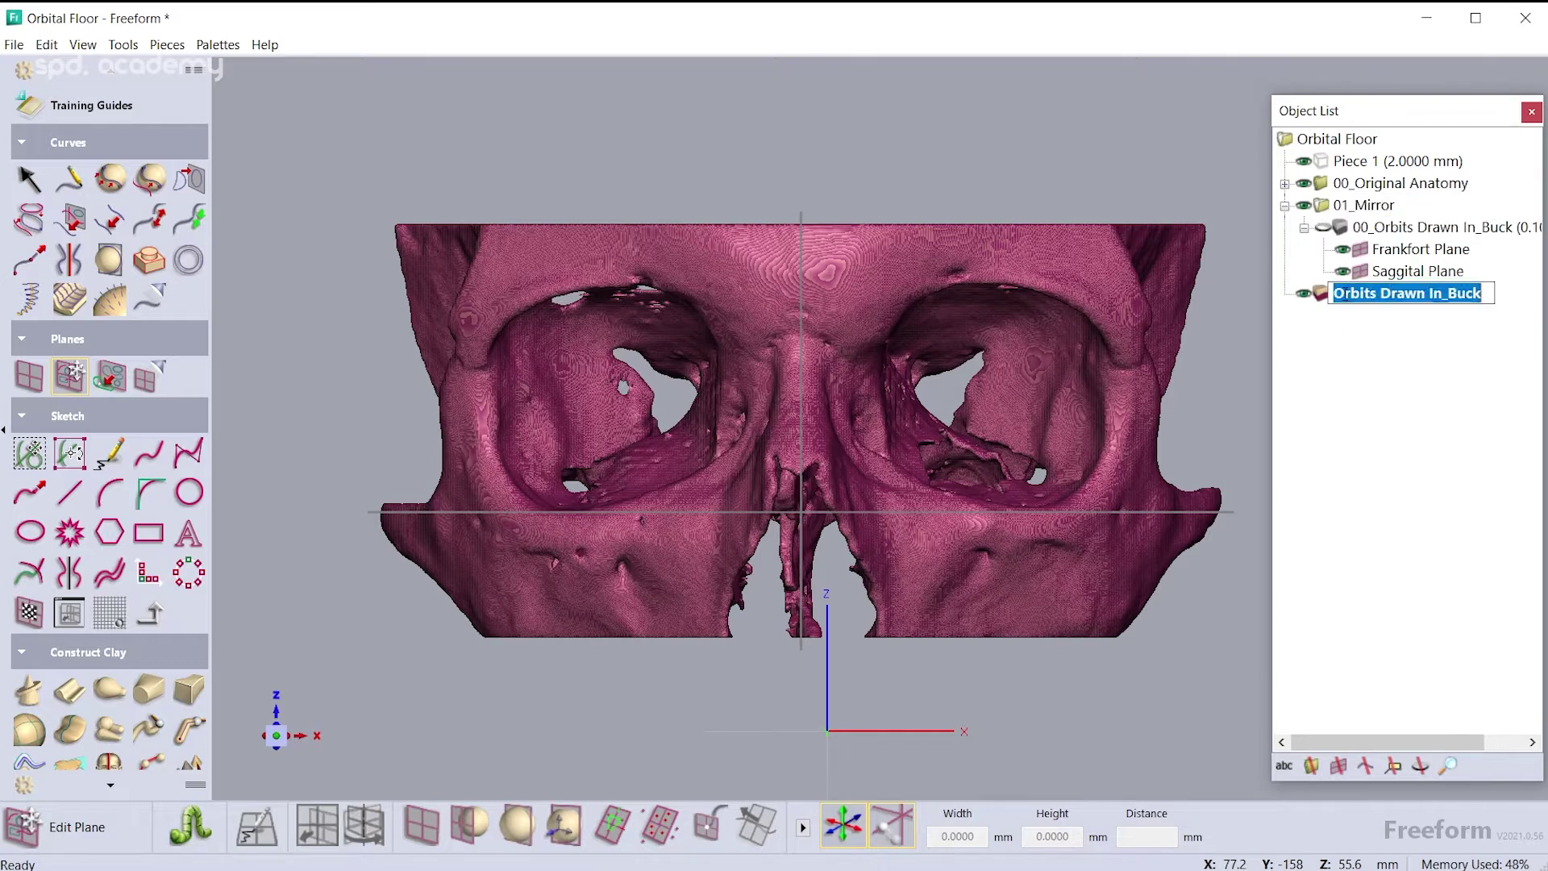
pyautogui.write('_mirror')
pyautogui.press('Return')
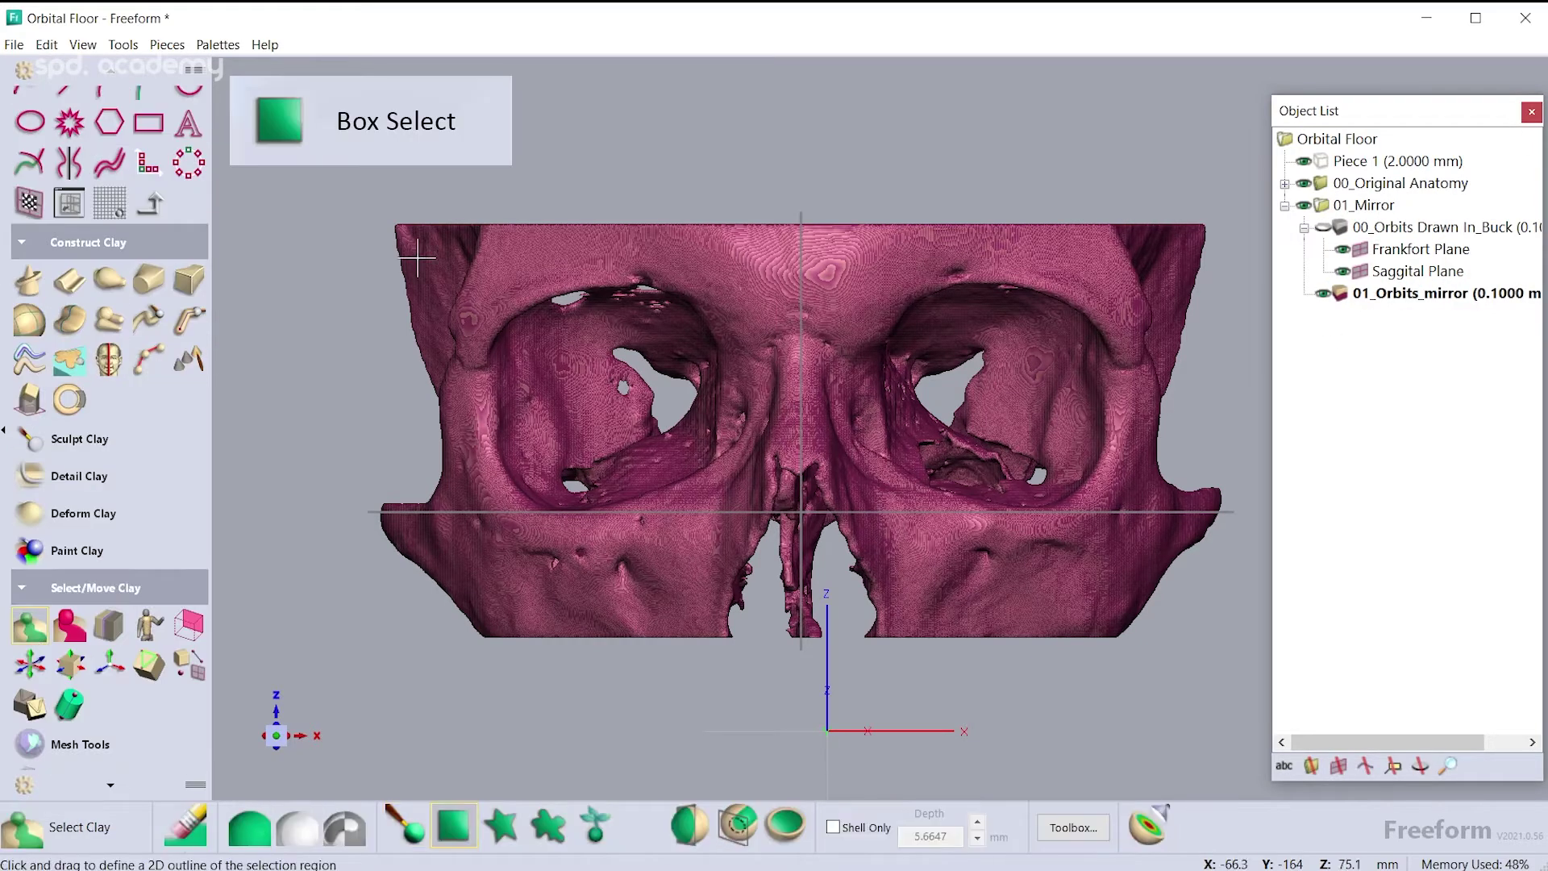
# Box-select the clay around one orbit, copy it, and paste it as new Piece 2
pyautogui.moveTo(439, 260); pyautogui.dragTo(476, 295)
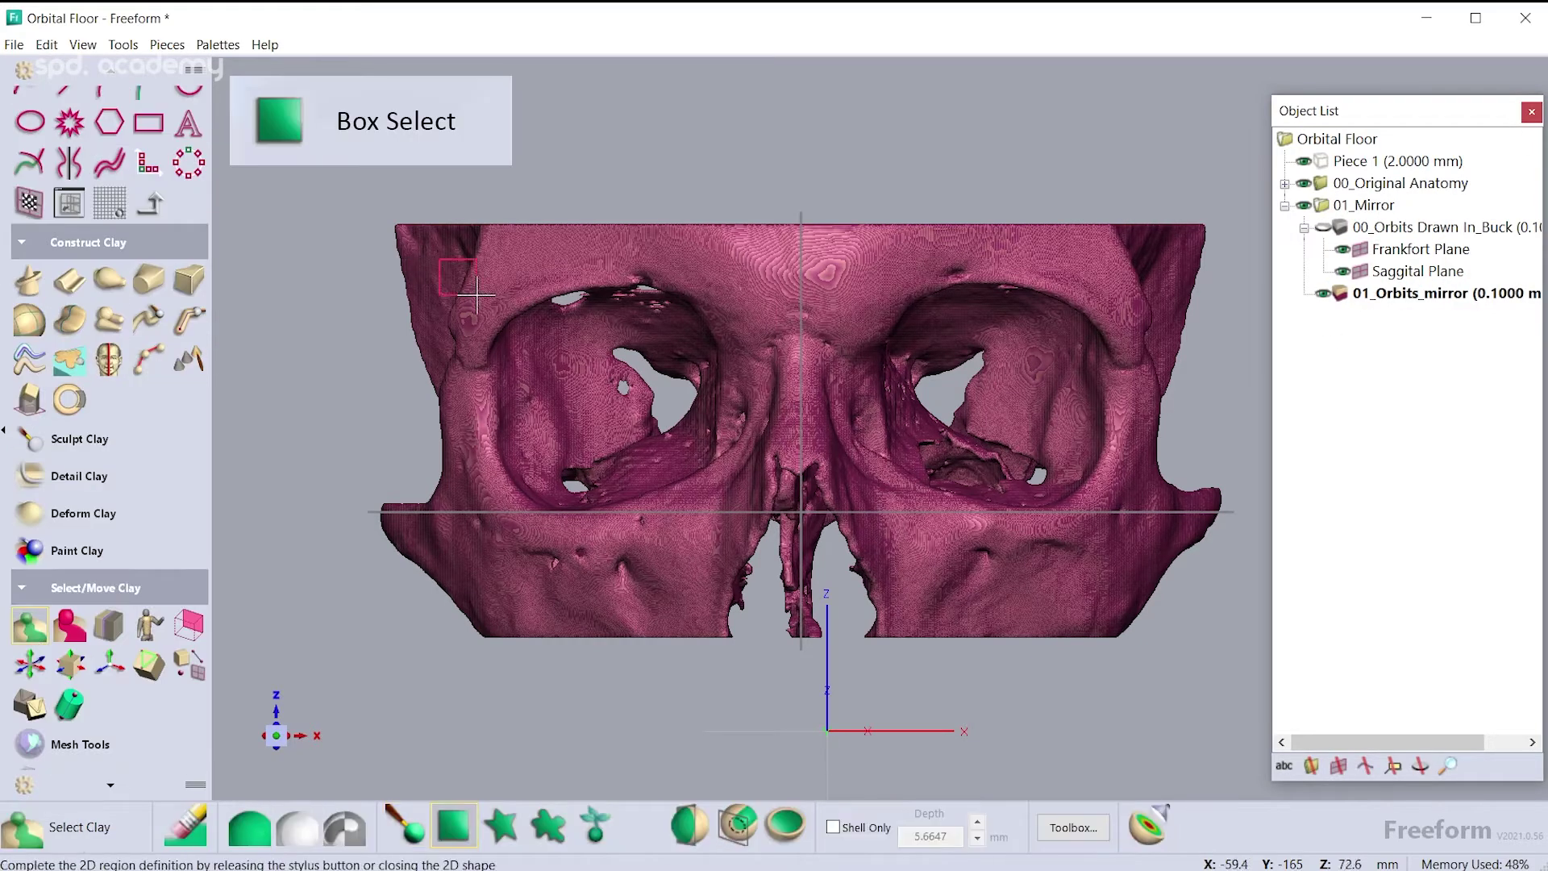
pyautogui.moveTo(799, 556); pyautogui.dragTo(799, 556)
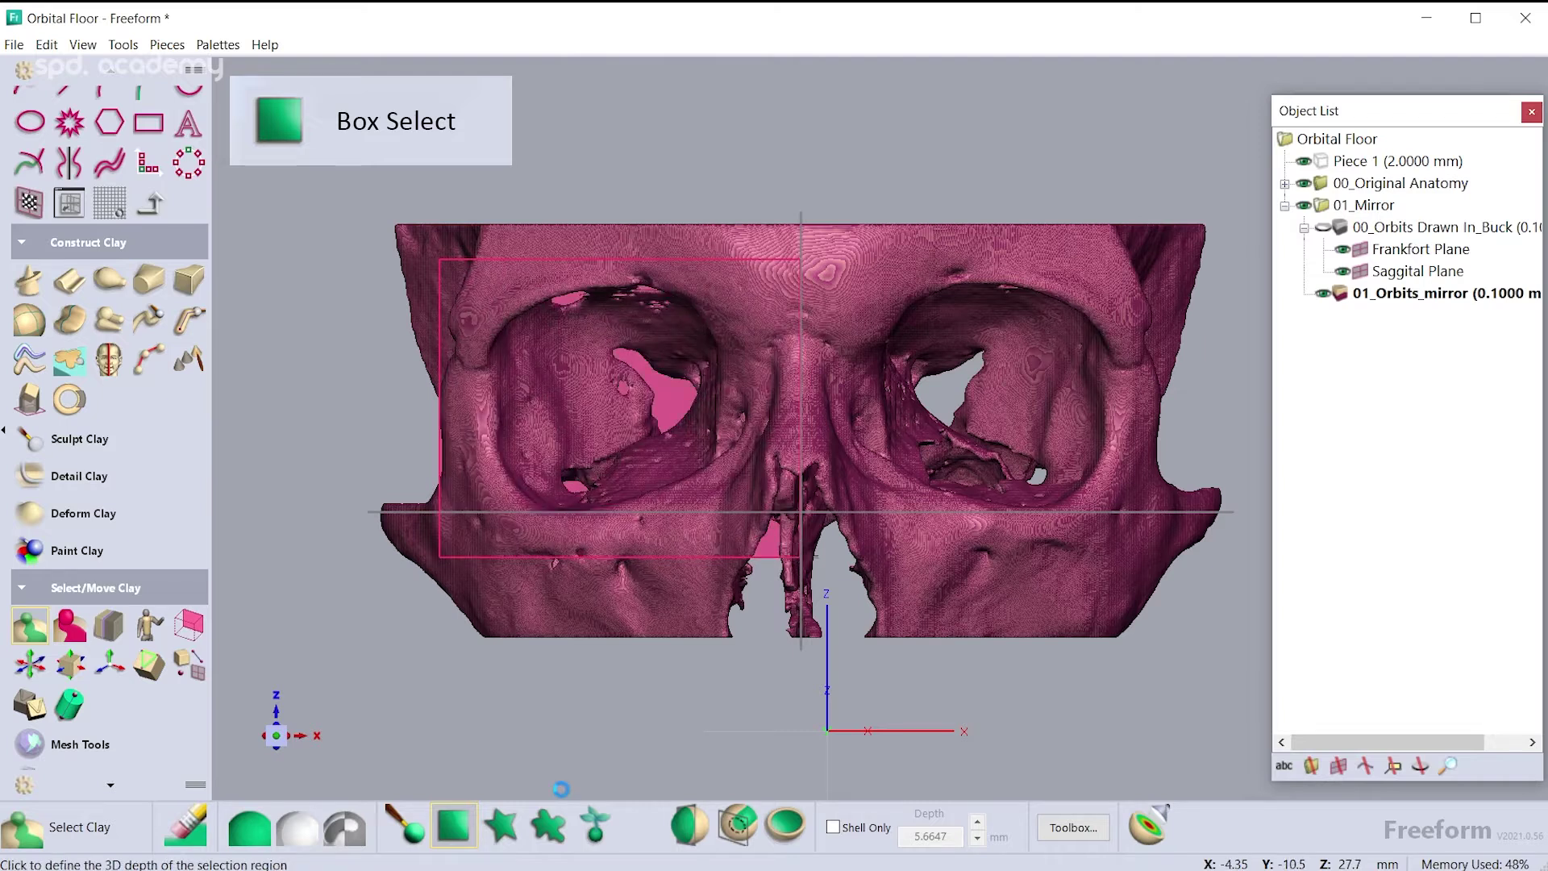
pyautogui.click(1050, 823)
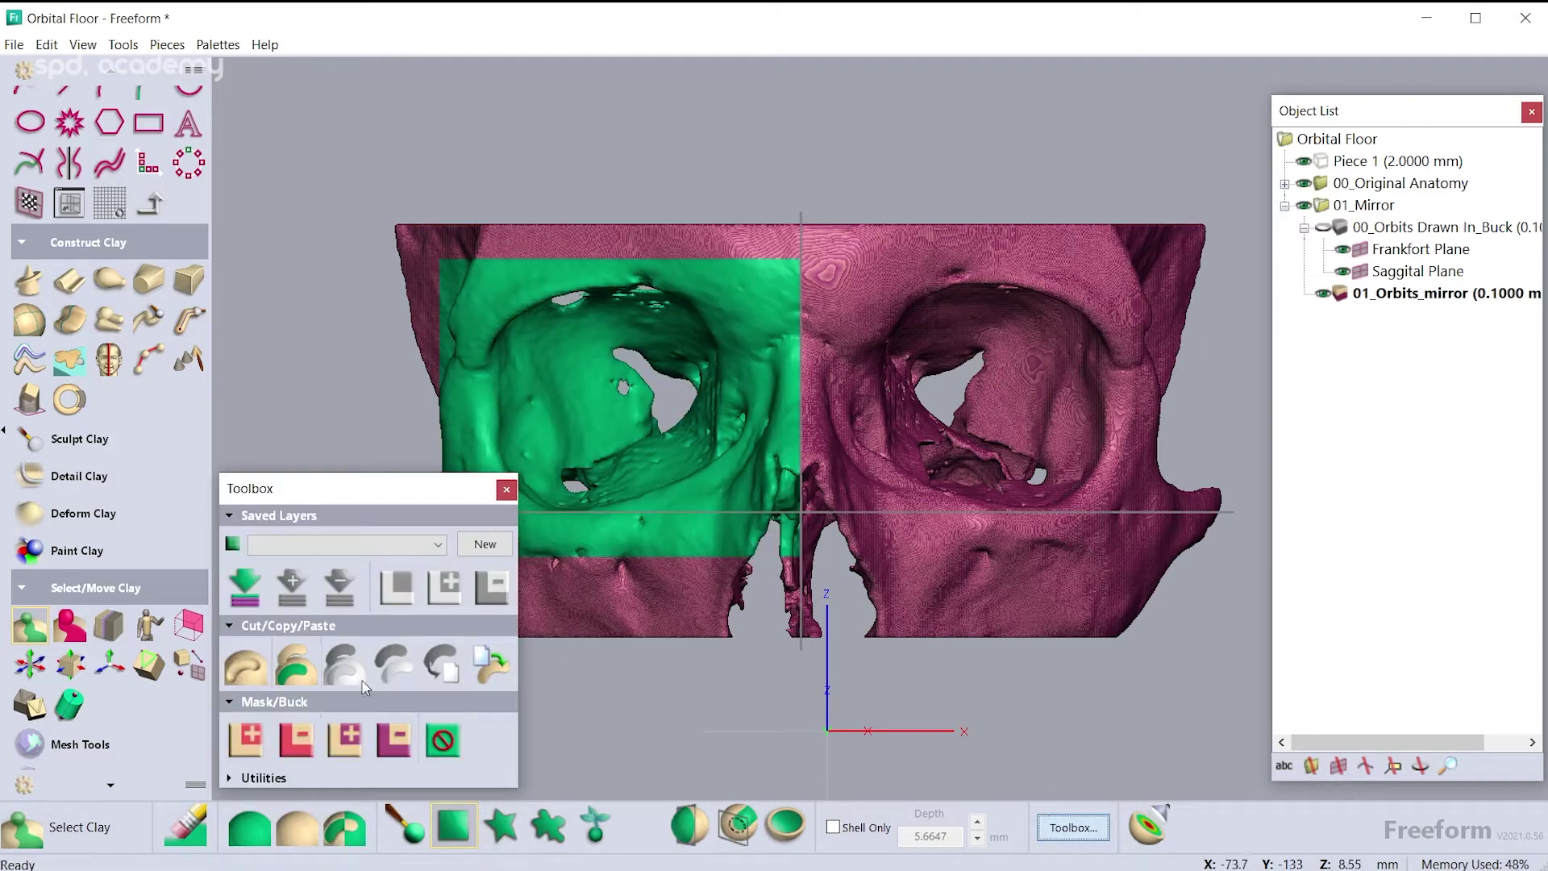
pyautogui.click(305, 681)
pyautogui.click(393, 664)
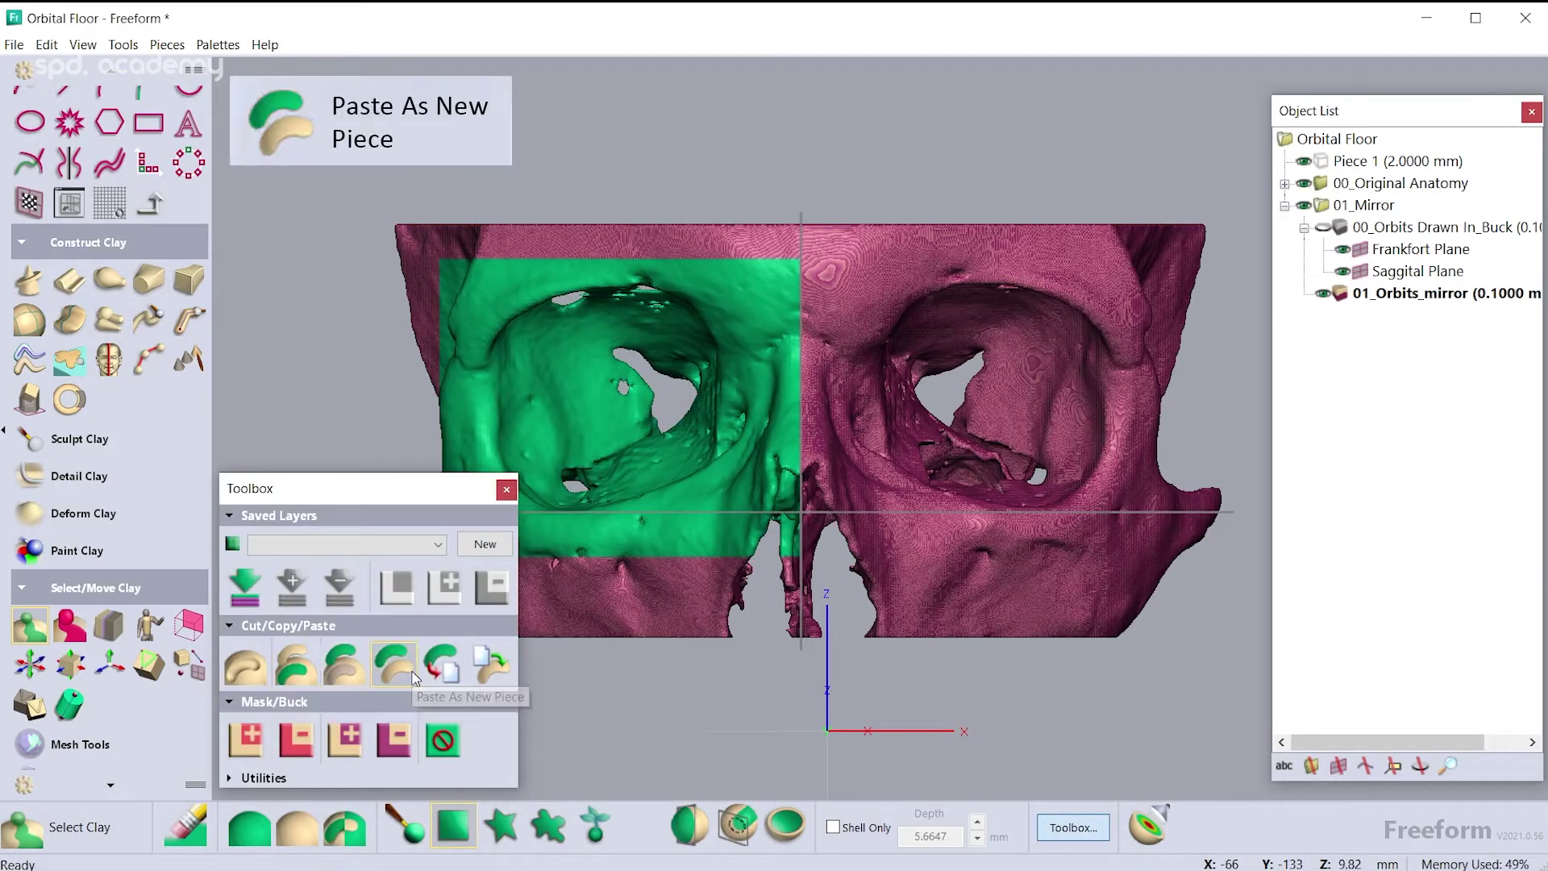
# Mirror the clay with preview on, matched to the reference plane and flipped
pyautogui.click(109, 470)
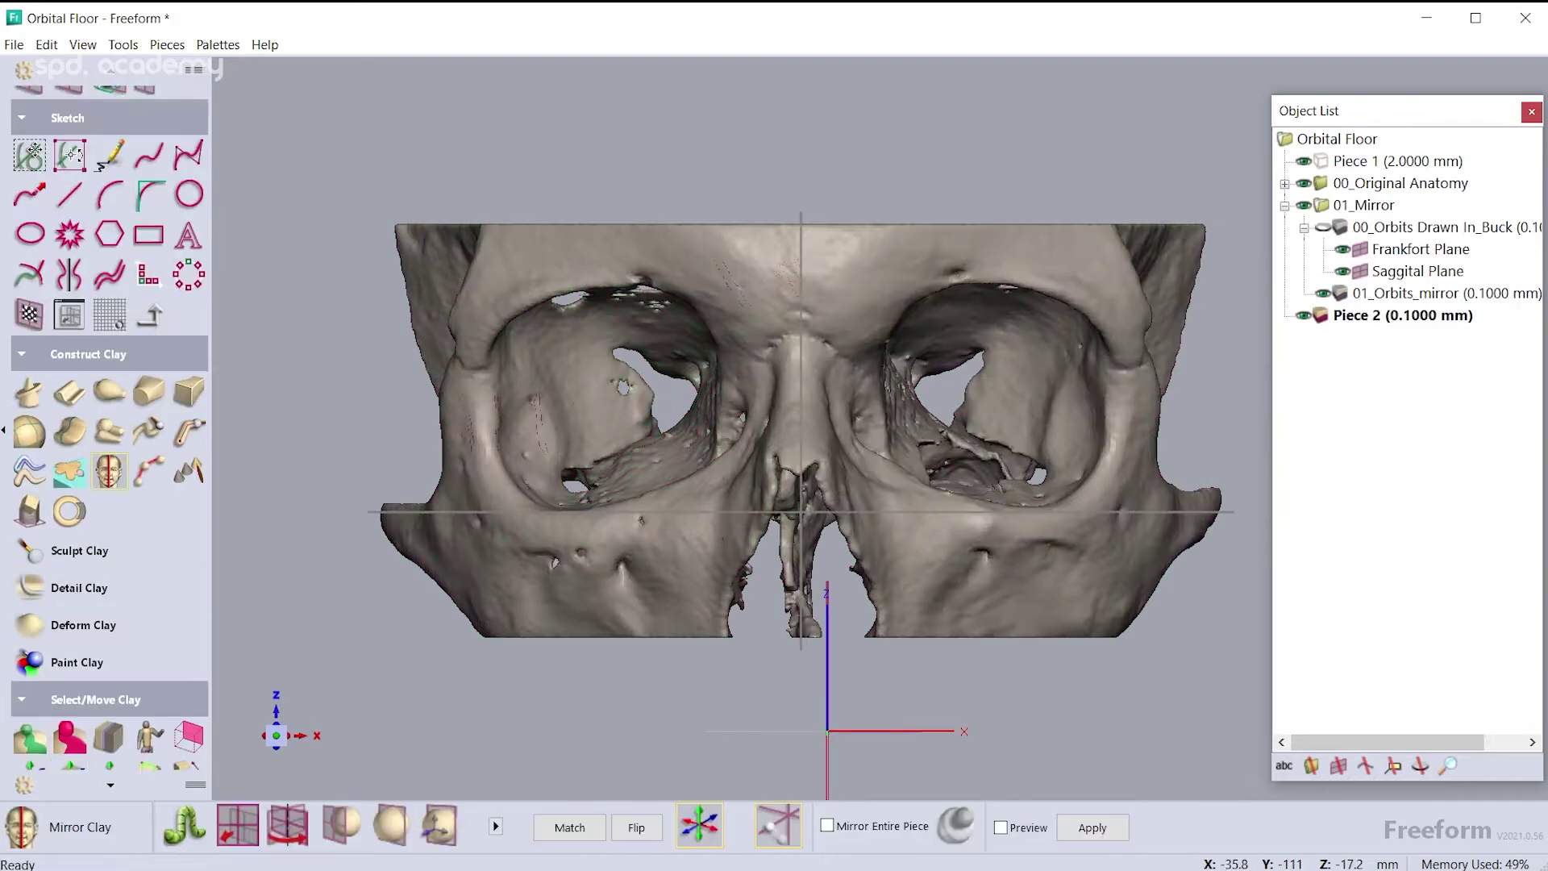
pyautogui.click(1002, 828)
pyautogui.click(593, 837)
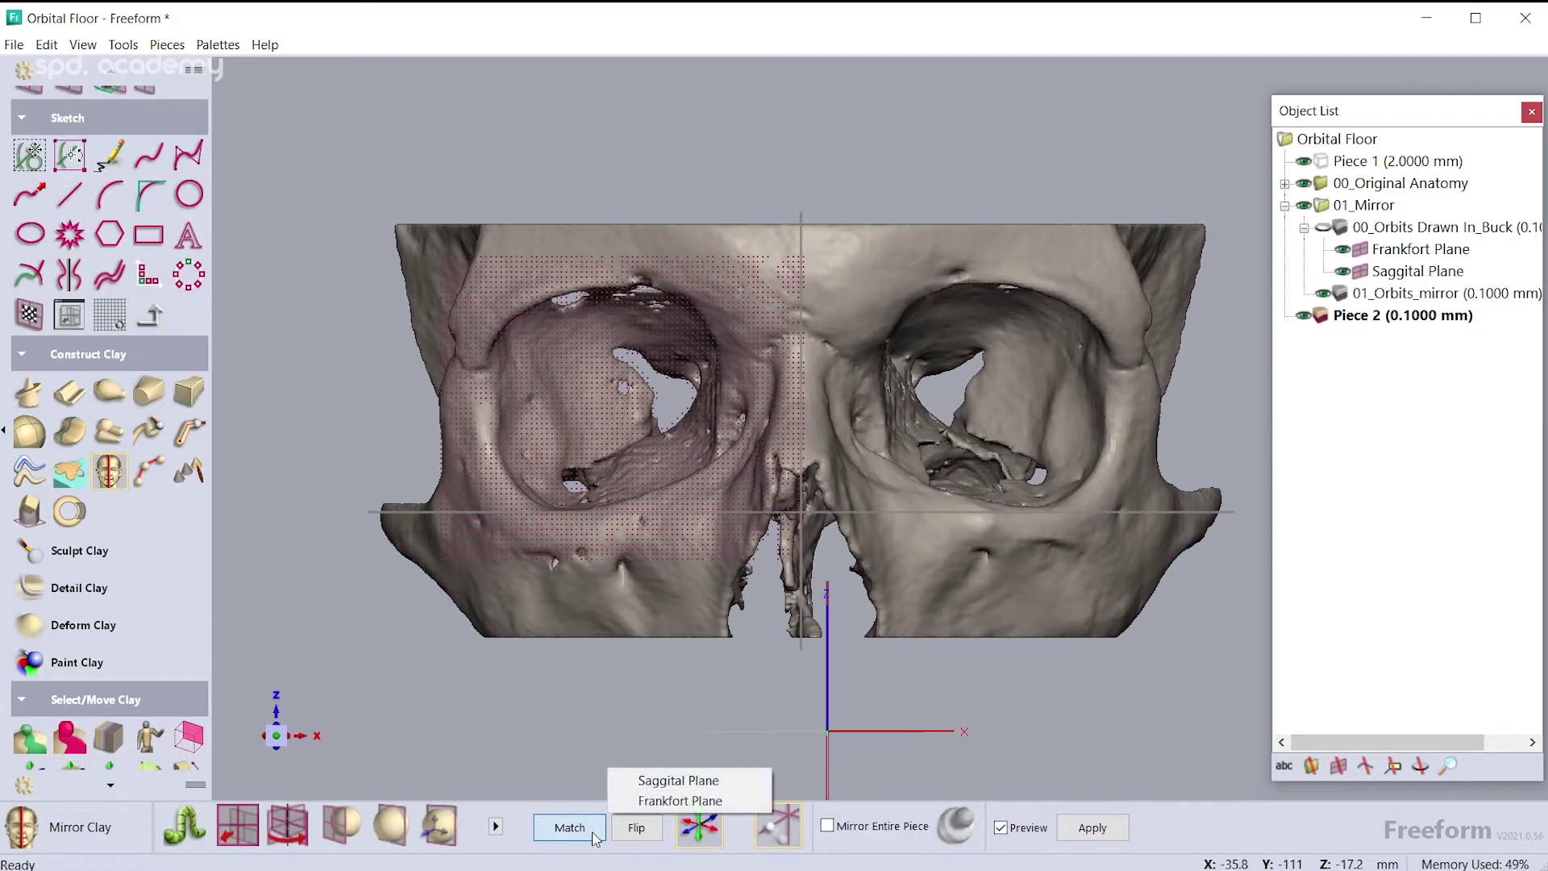
pyautogui.click(634, 796)
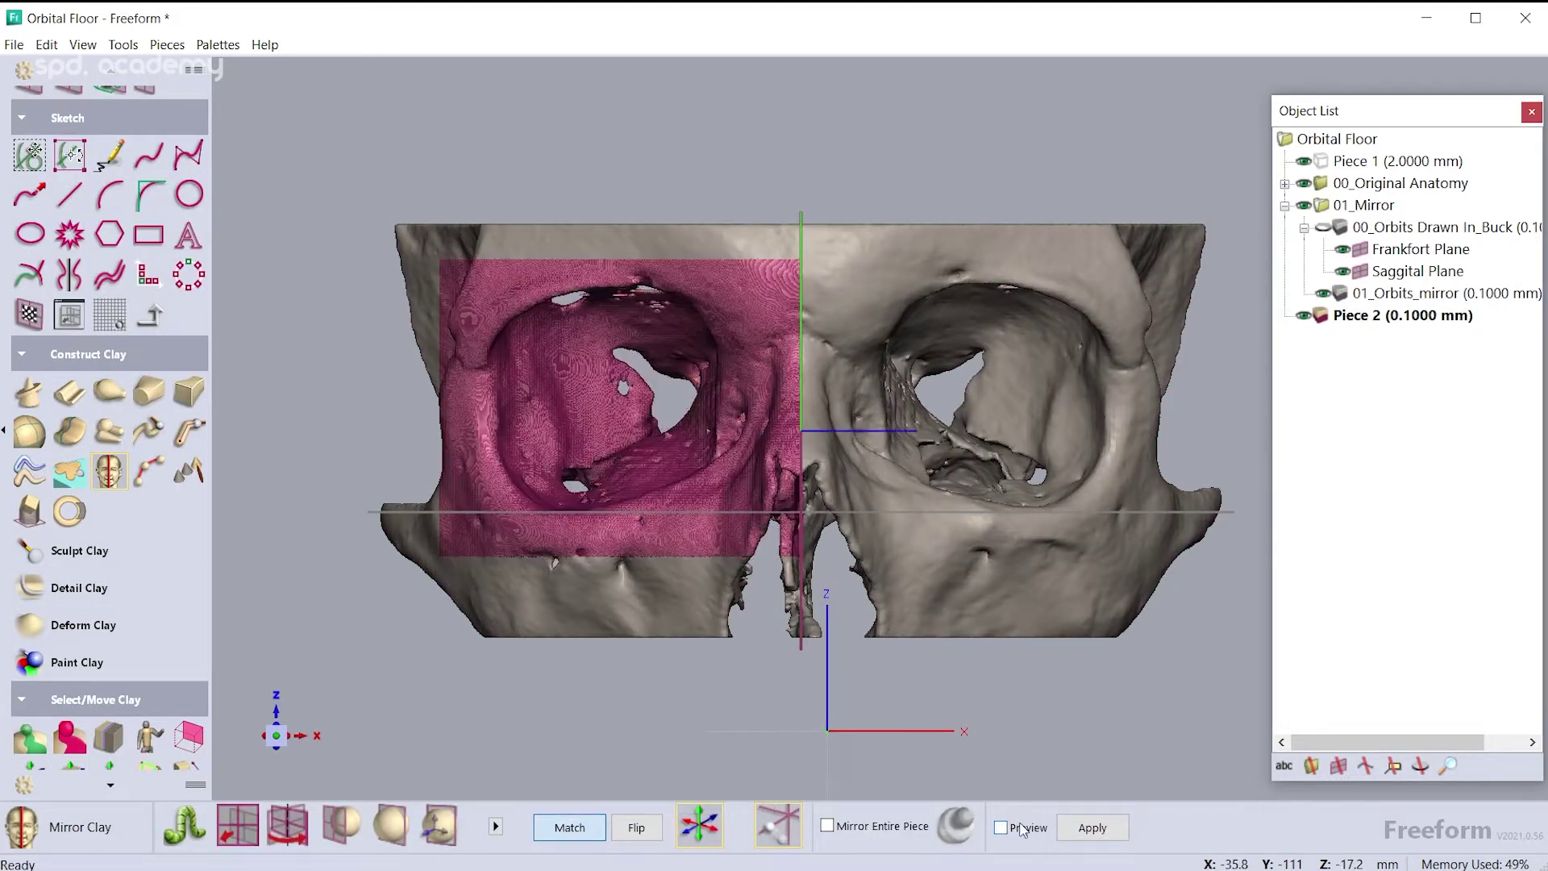
pyautogui.click(643, 828)
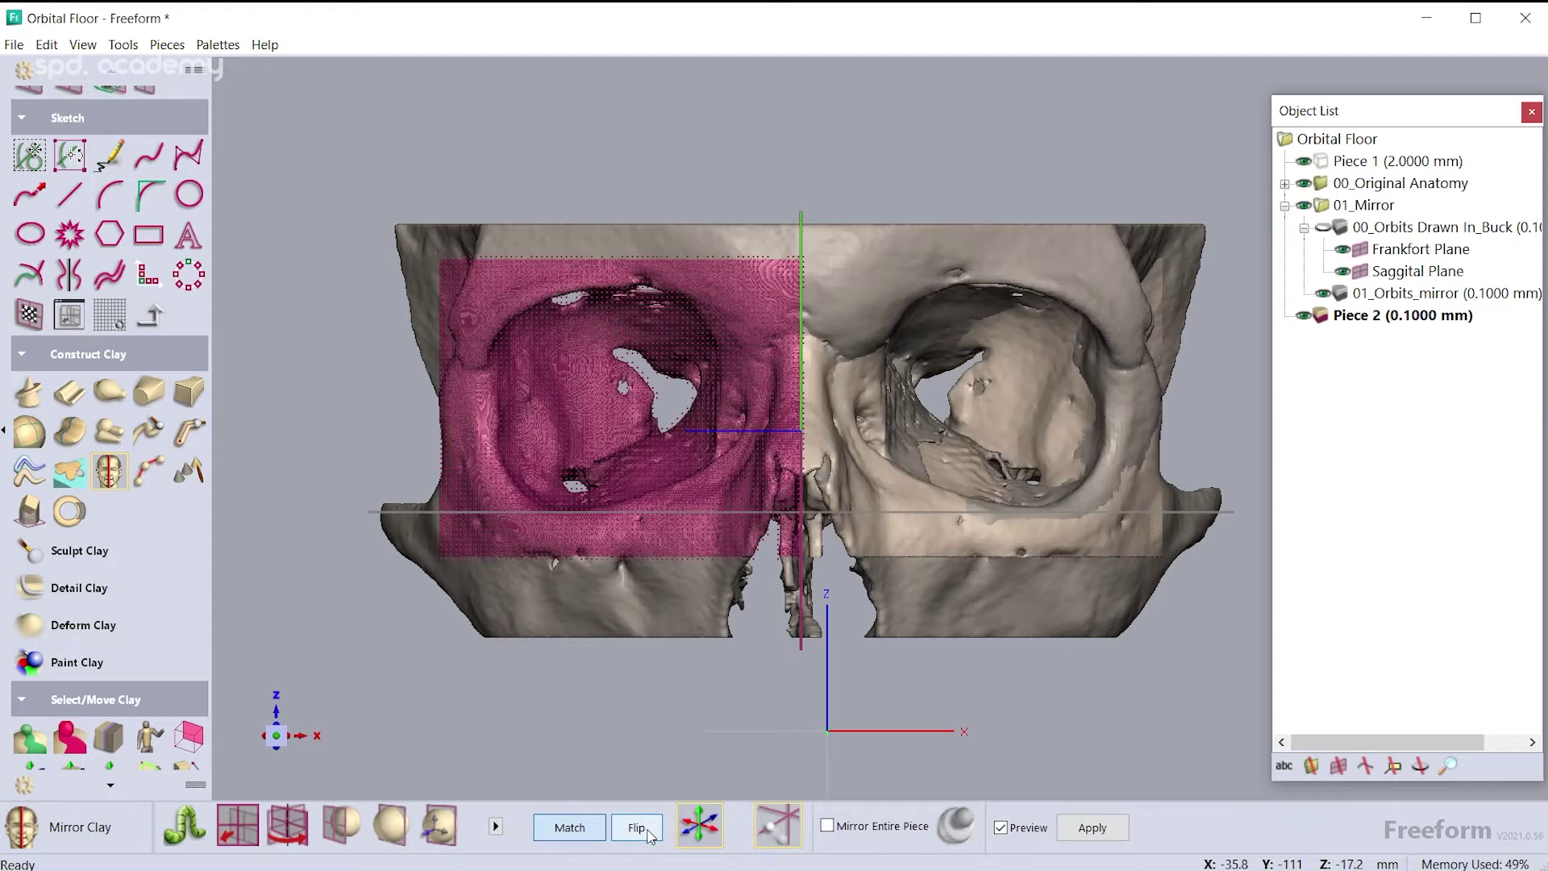
# Apply the mirror onto the opposite orbit, then select all clay and remove it from the buck
pyautogui.click(29, 736)
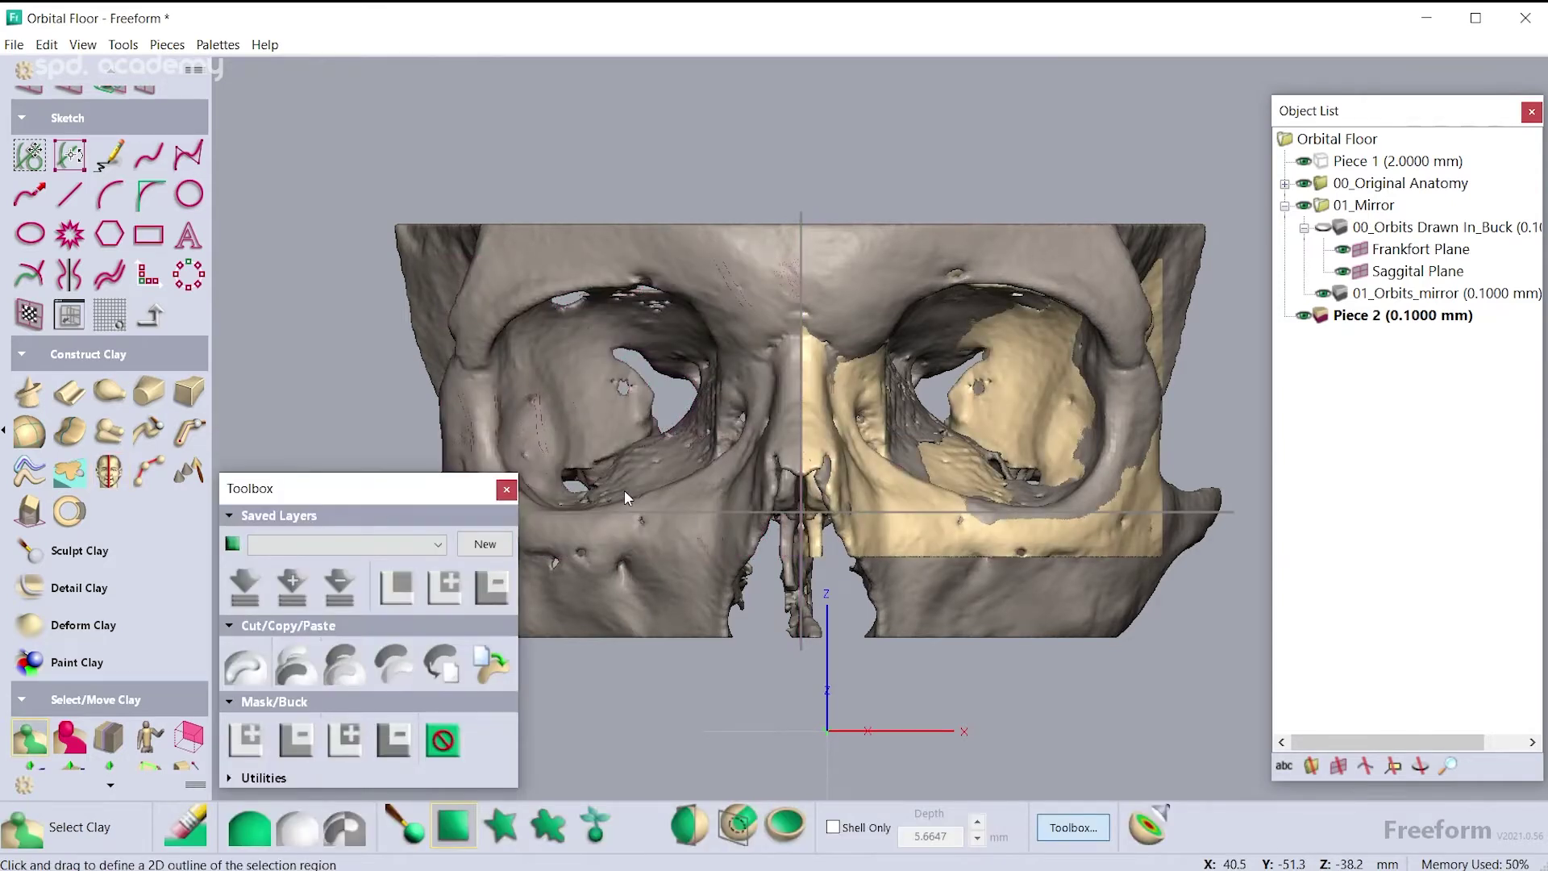
pyautogui.click(506, 490)
pyautogui.click(250, 830)
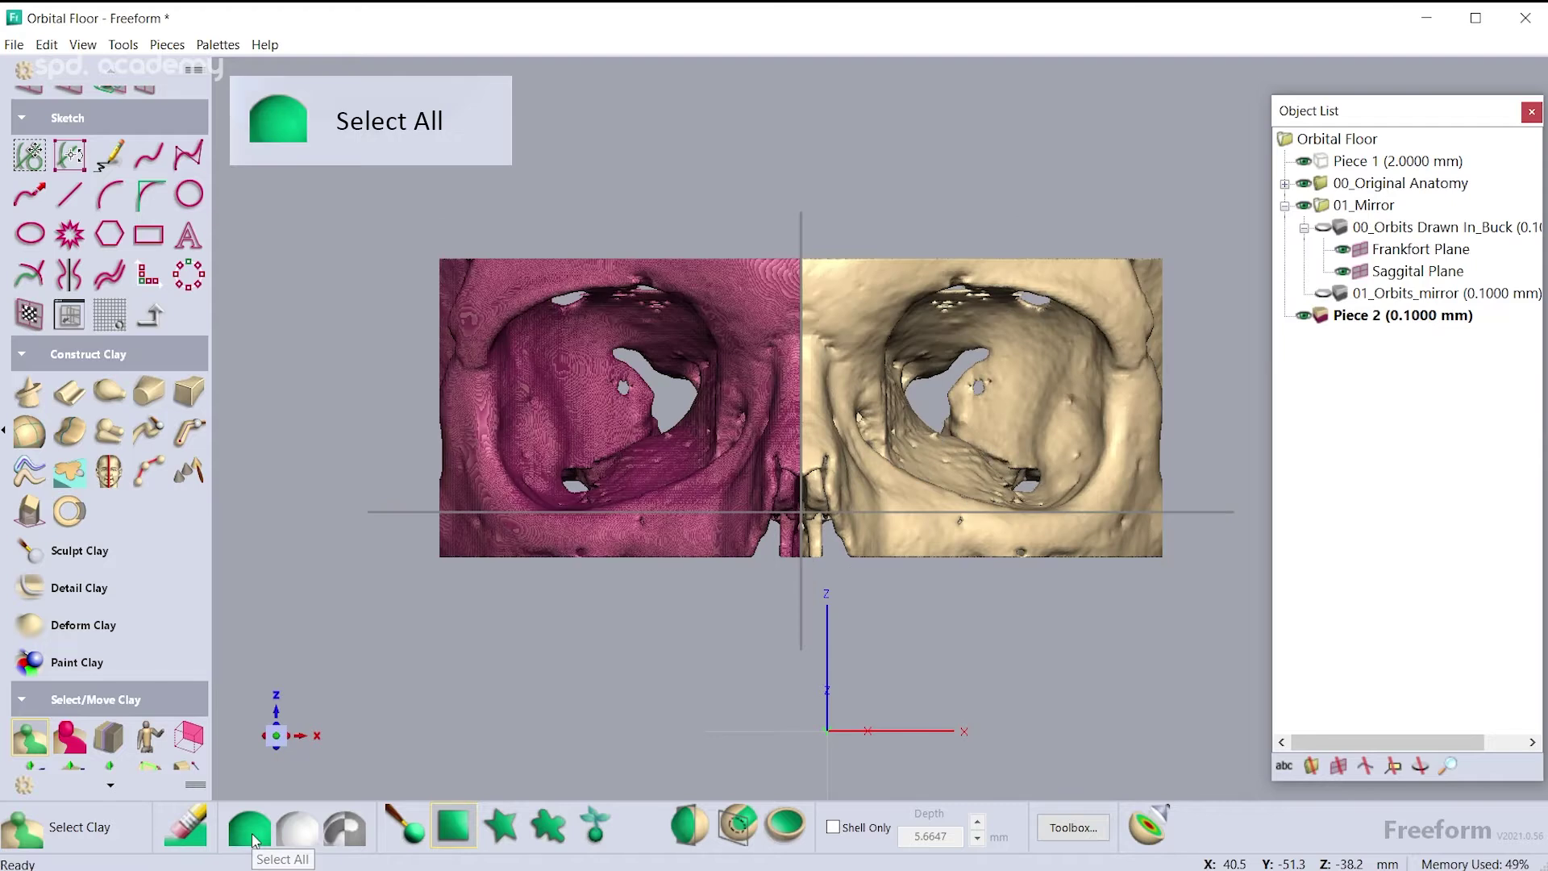
pyautogui.click(1063, 828)
pyautogui.click(393, 740)
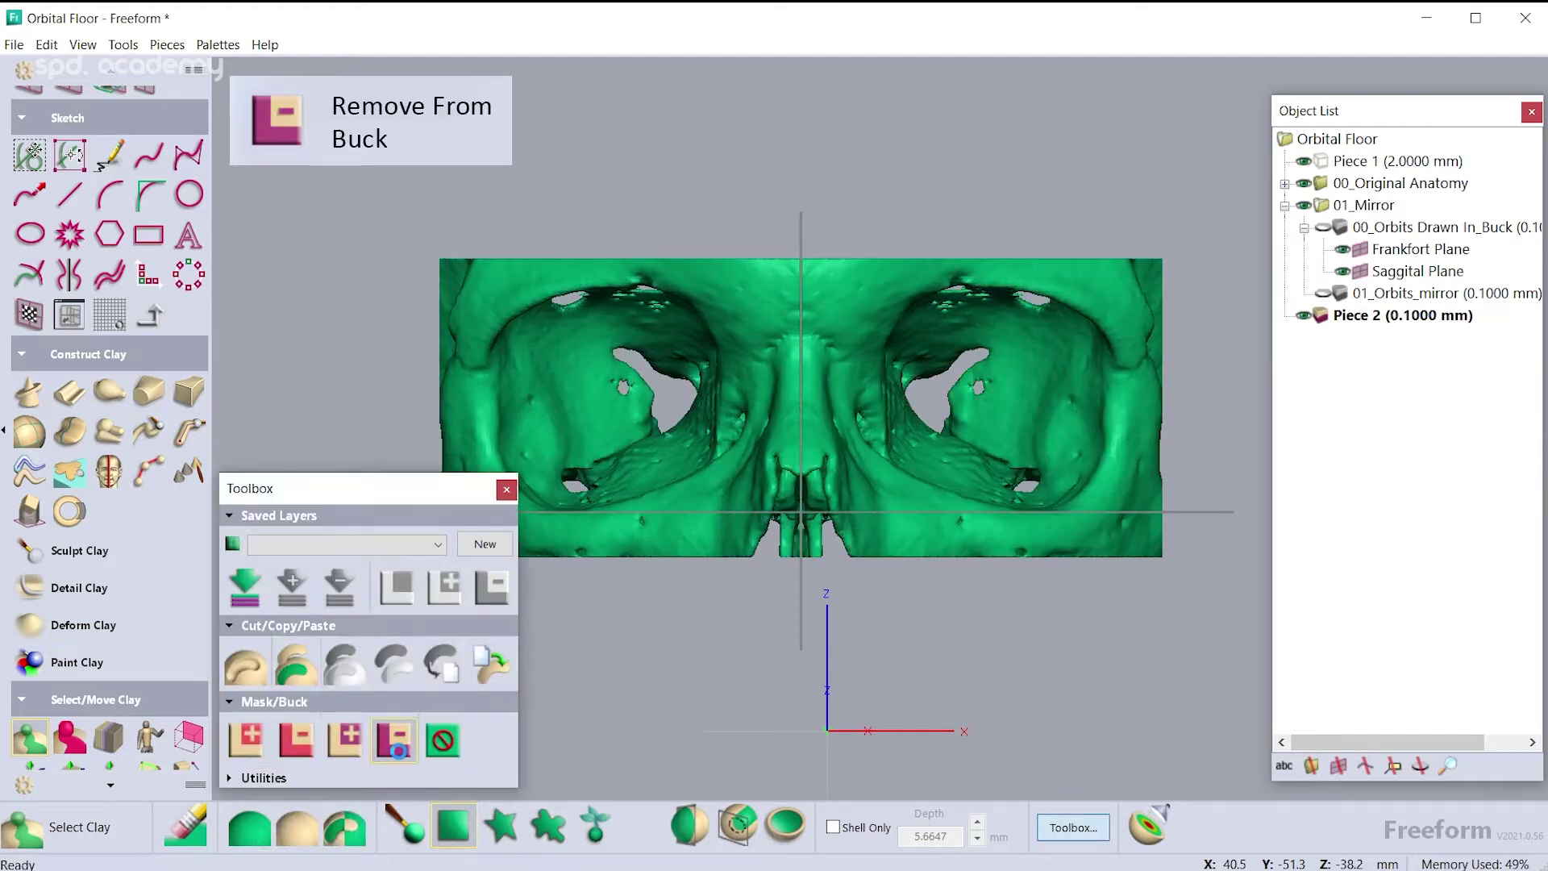
# Box-select the unwanted half of Piece 2 and delete it
pyautogui.click(453, 827)
pyautogui.moveTo(335, 174); pyautogui.dragTo(799, 566)
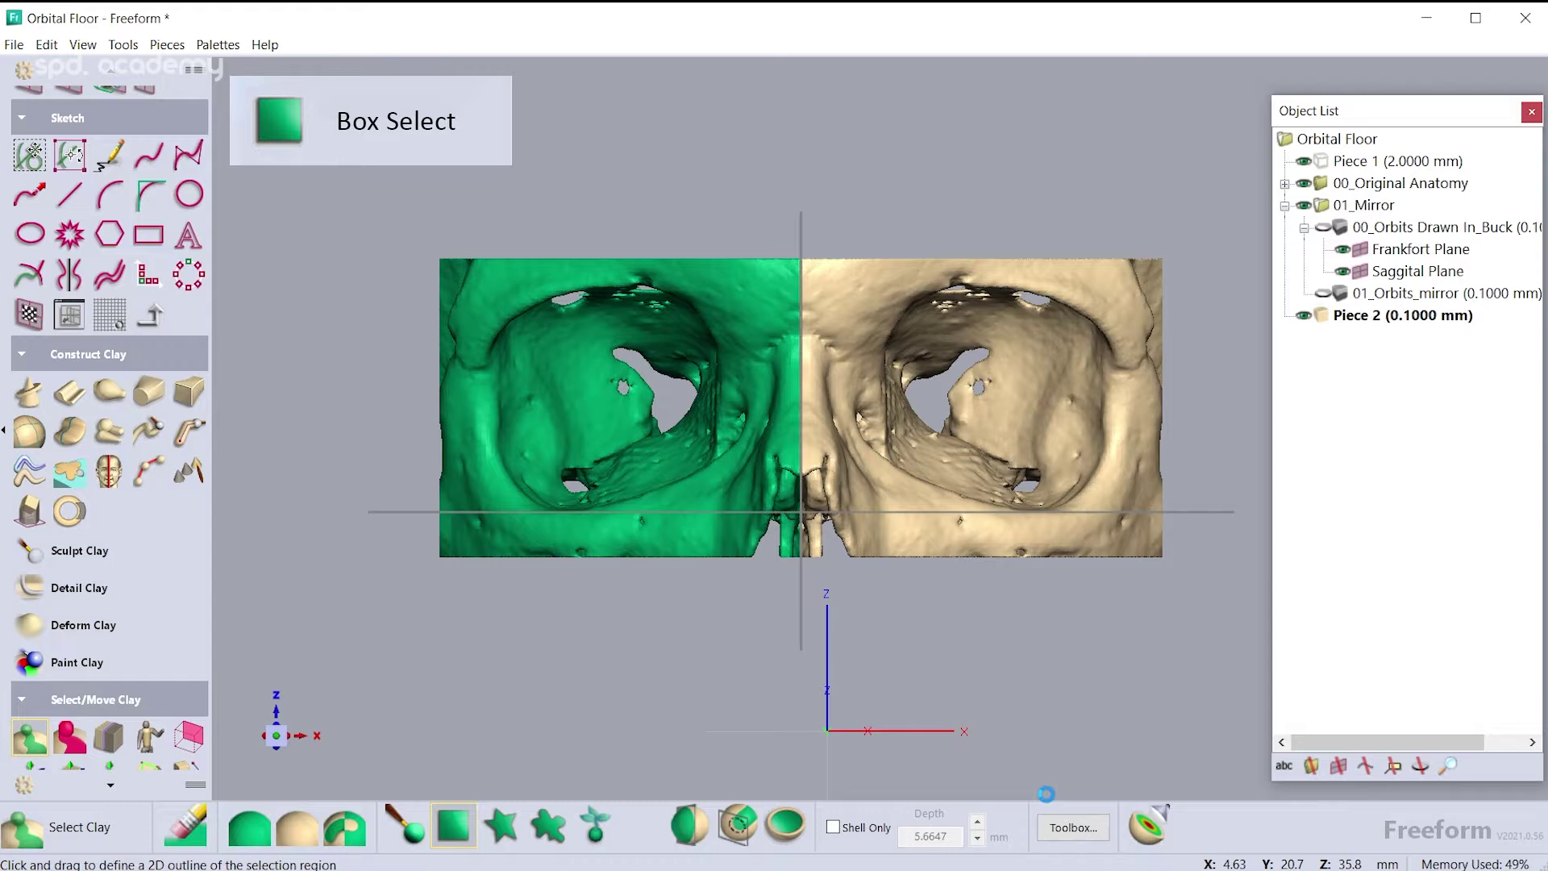
pyautogui.press('Delete')
# Reposition Piece 2 in depth to fit the orbit and measure about 10.2 mm across it
pyautogui.rightClick(1370, 315)
pyautogui.click(1330, 449)
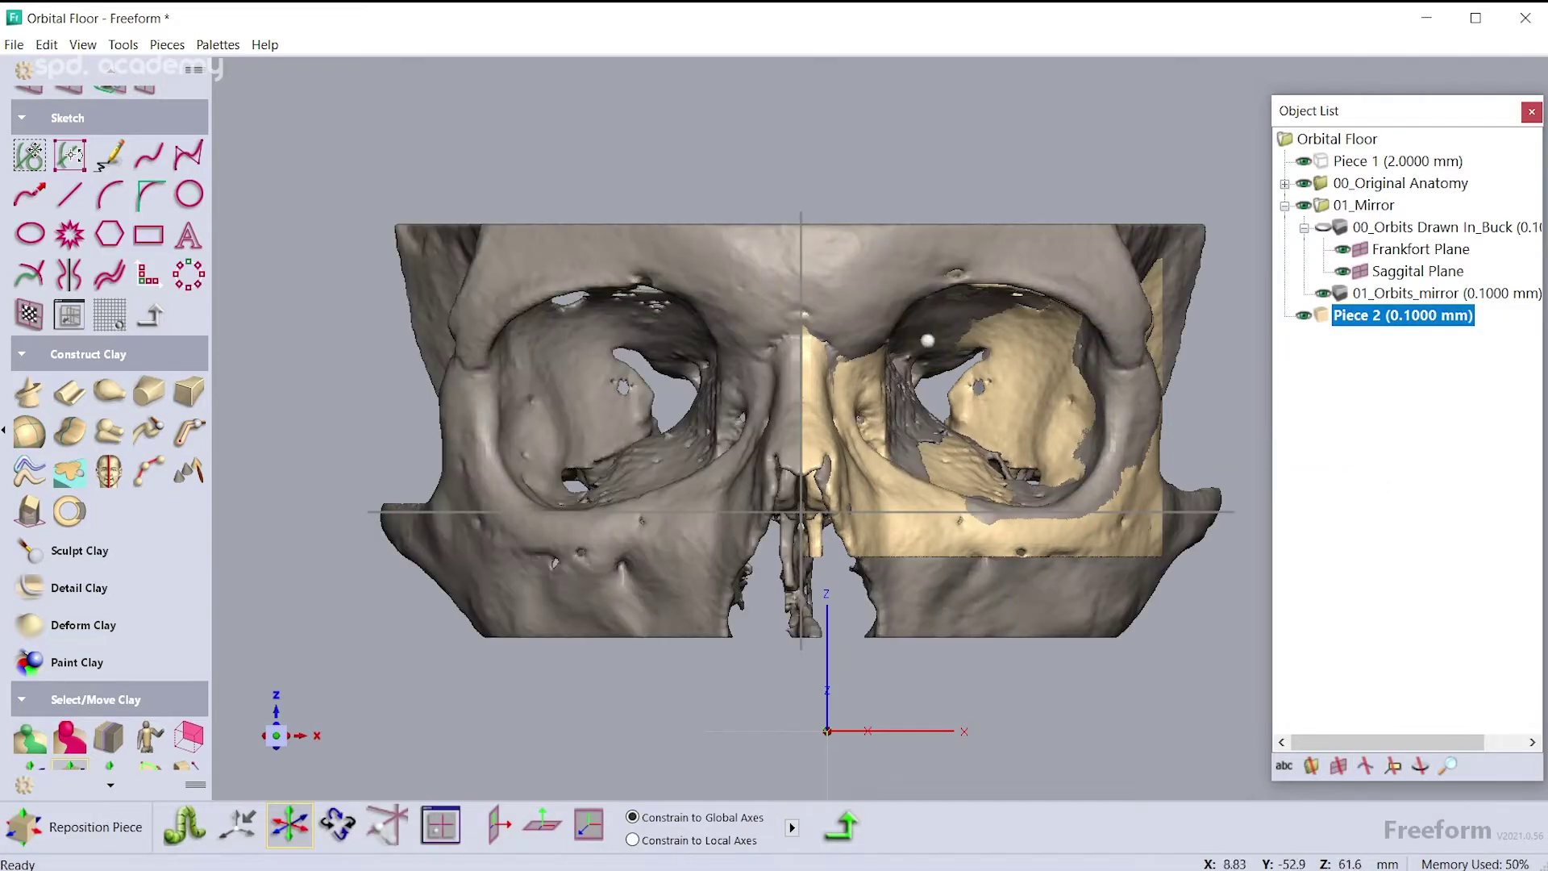
pyautogui.moveTo(985, 429); pyautogui.dragTo(992, 425)
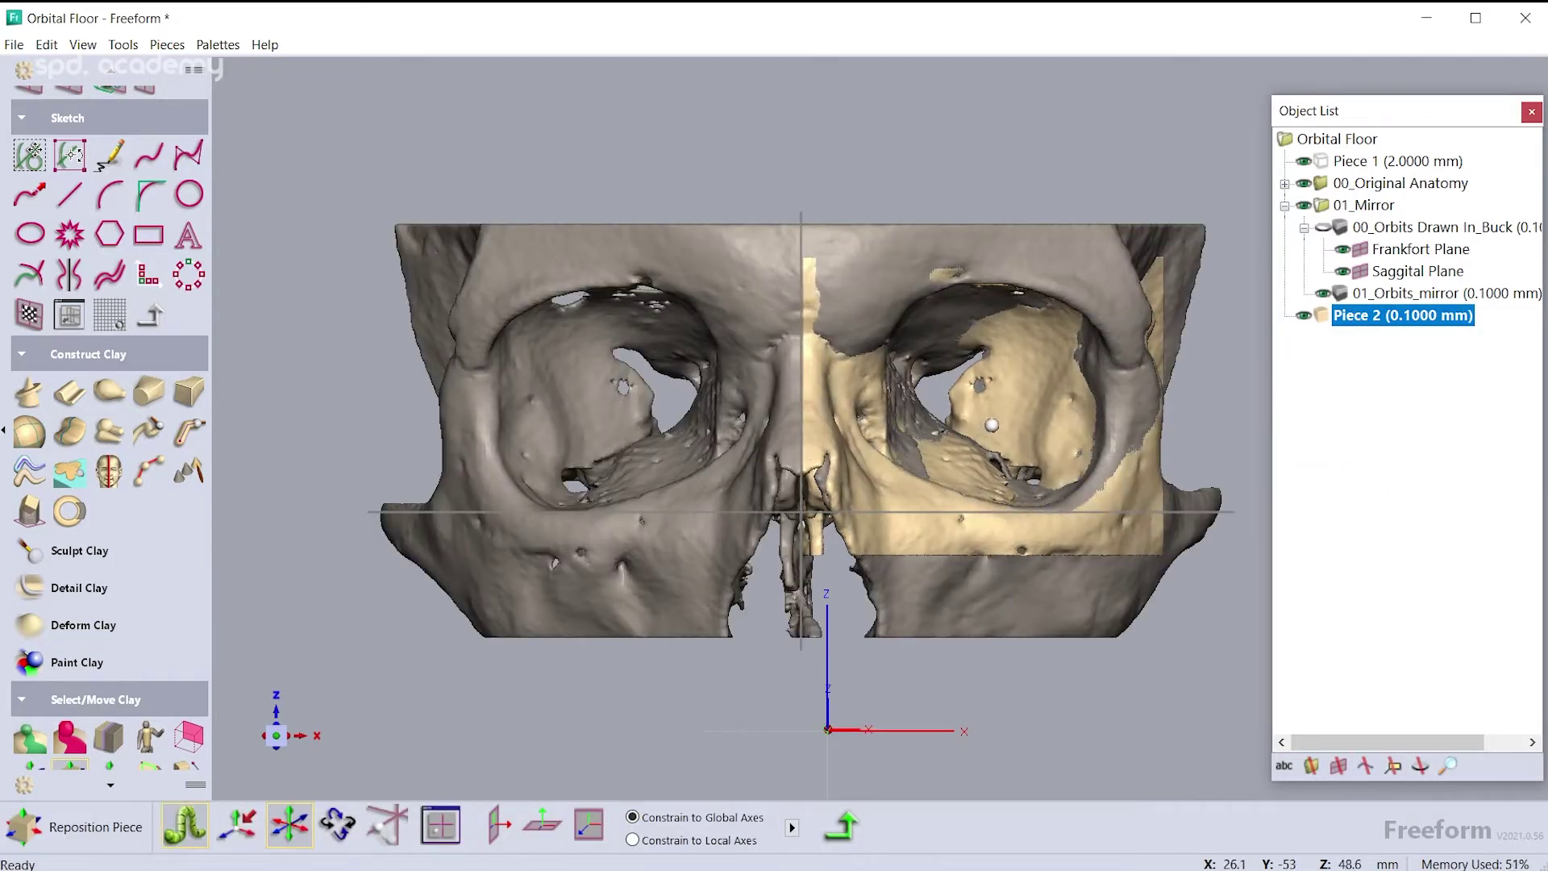
pyautogui.press('t')
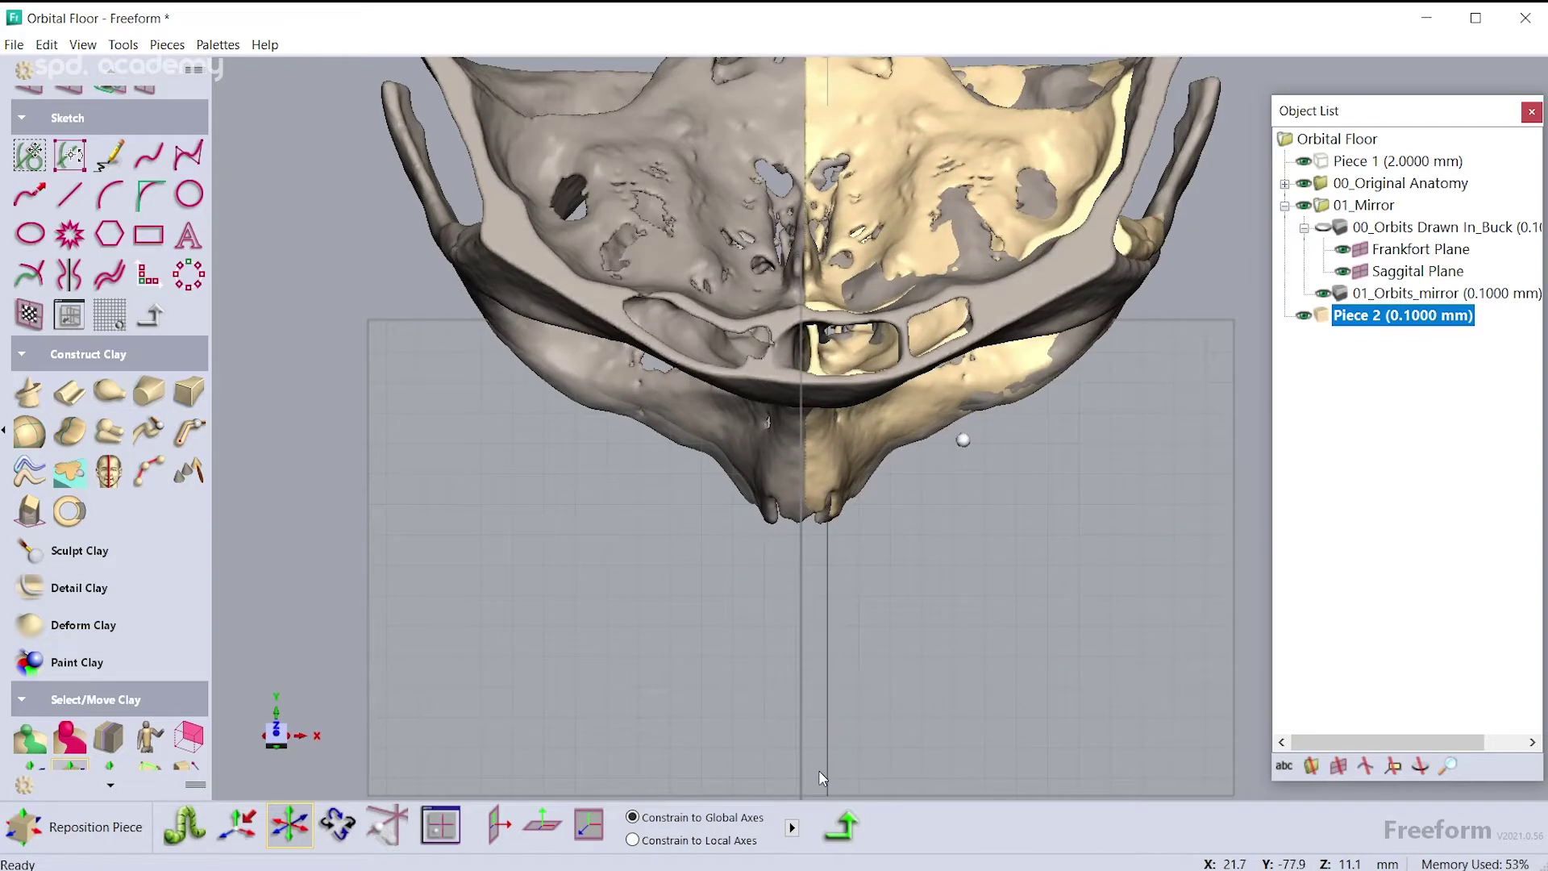
pyautogui.press('f')
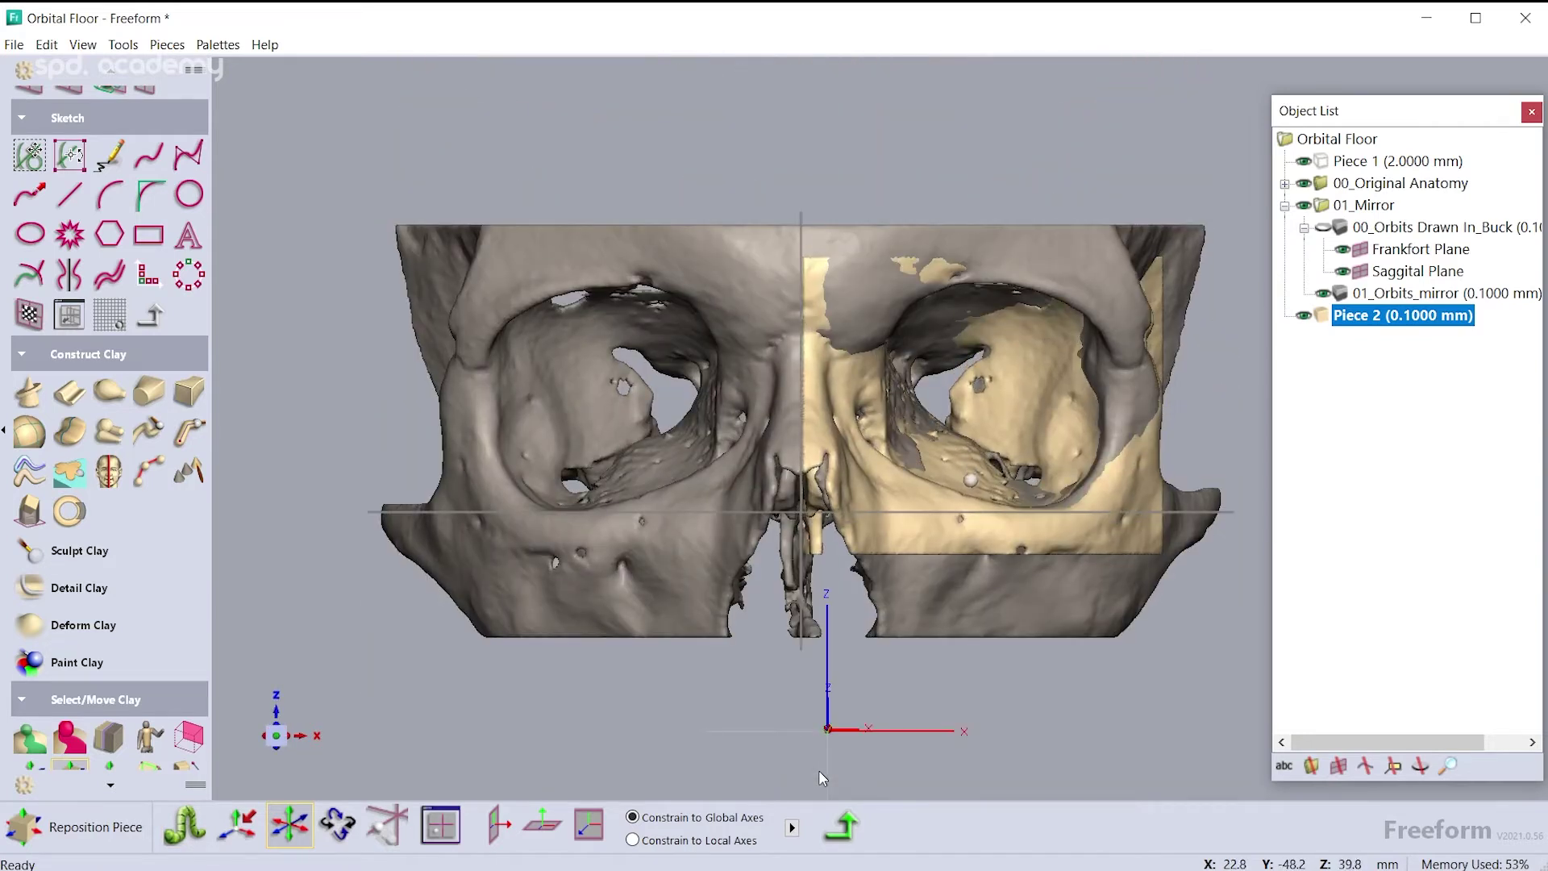
pyautogui.press('r')
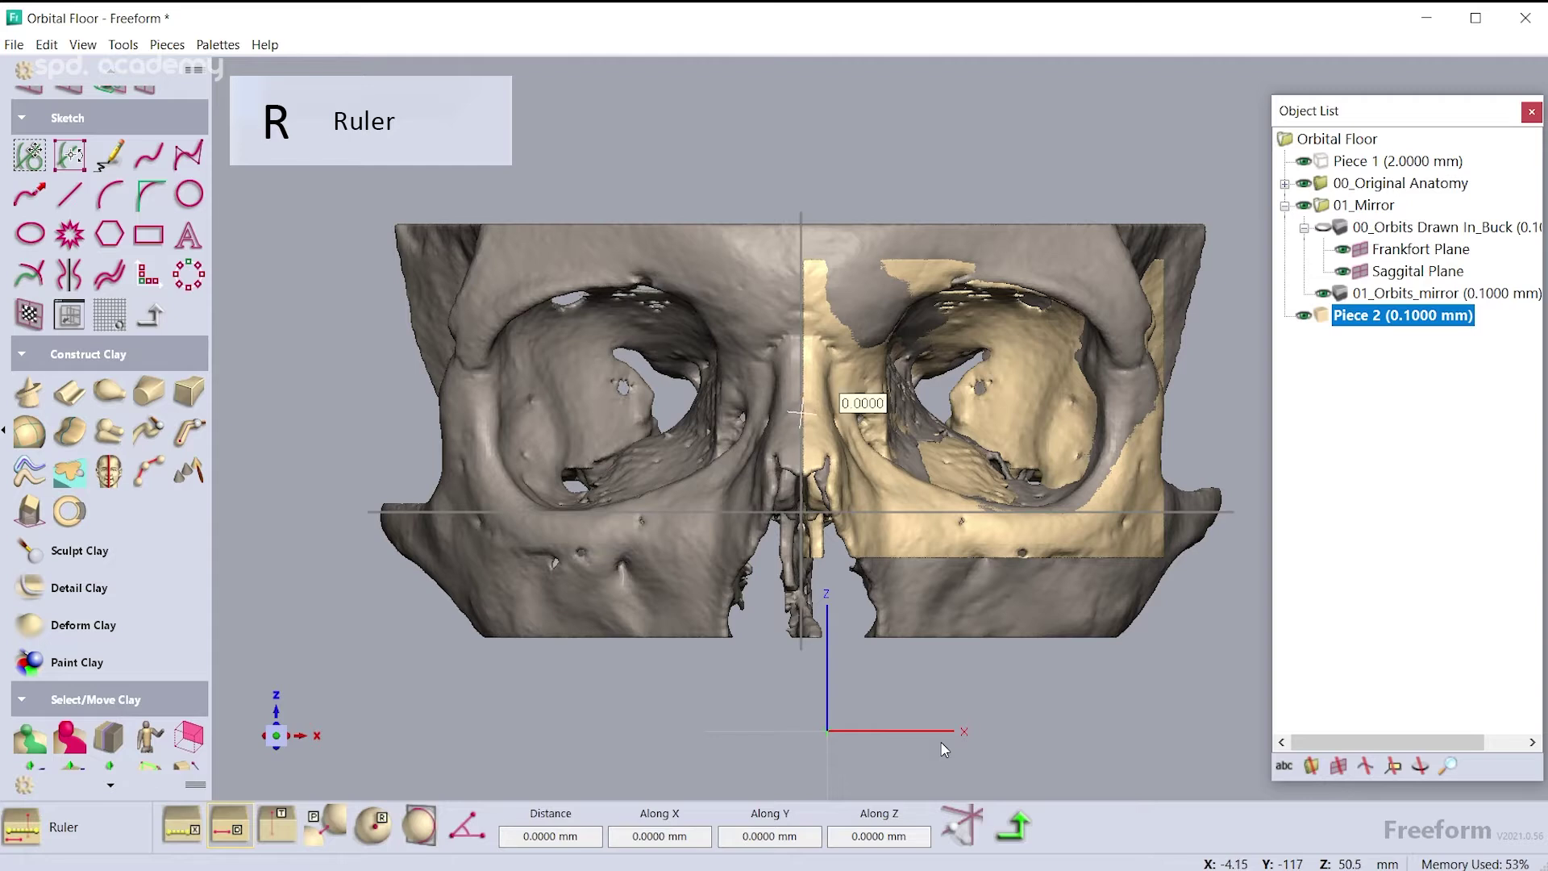
pyautogui.moveTo(801, 415); pyautogui.dragTo(865, 413)
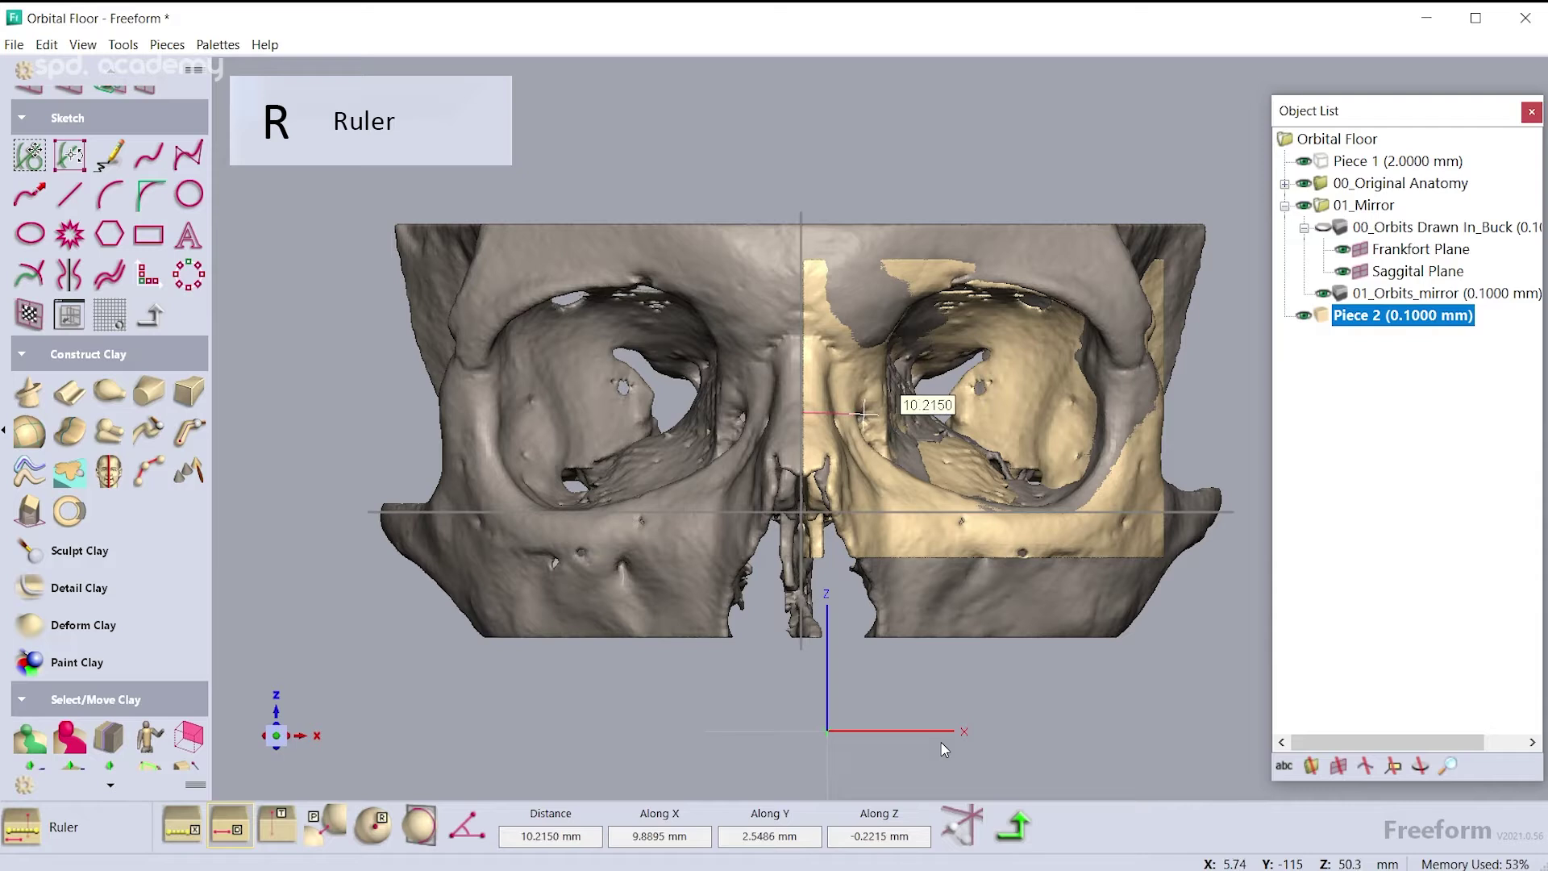
pyautogui.press('Escape')
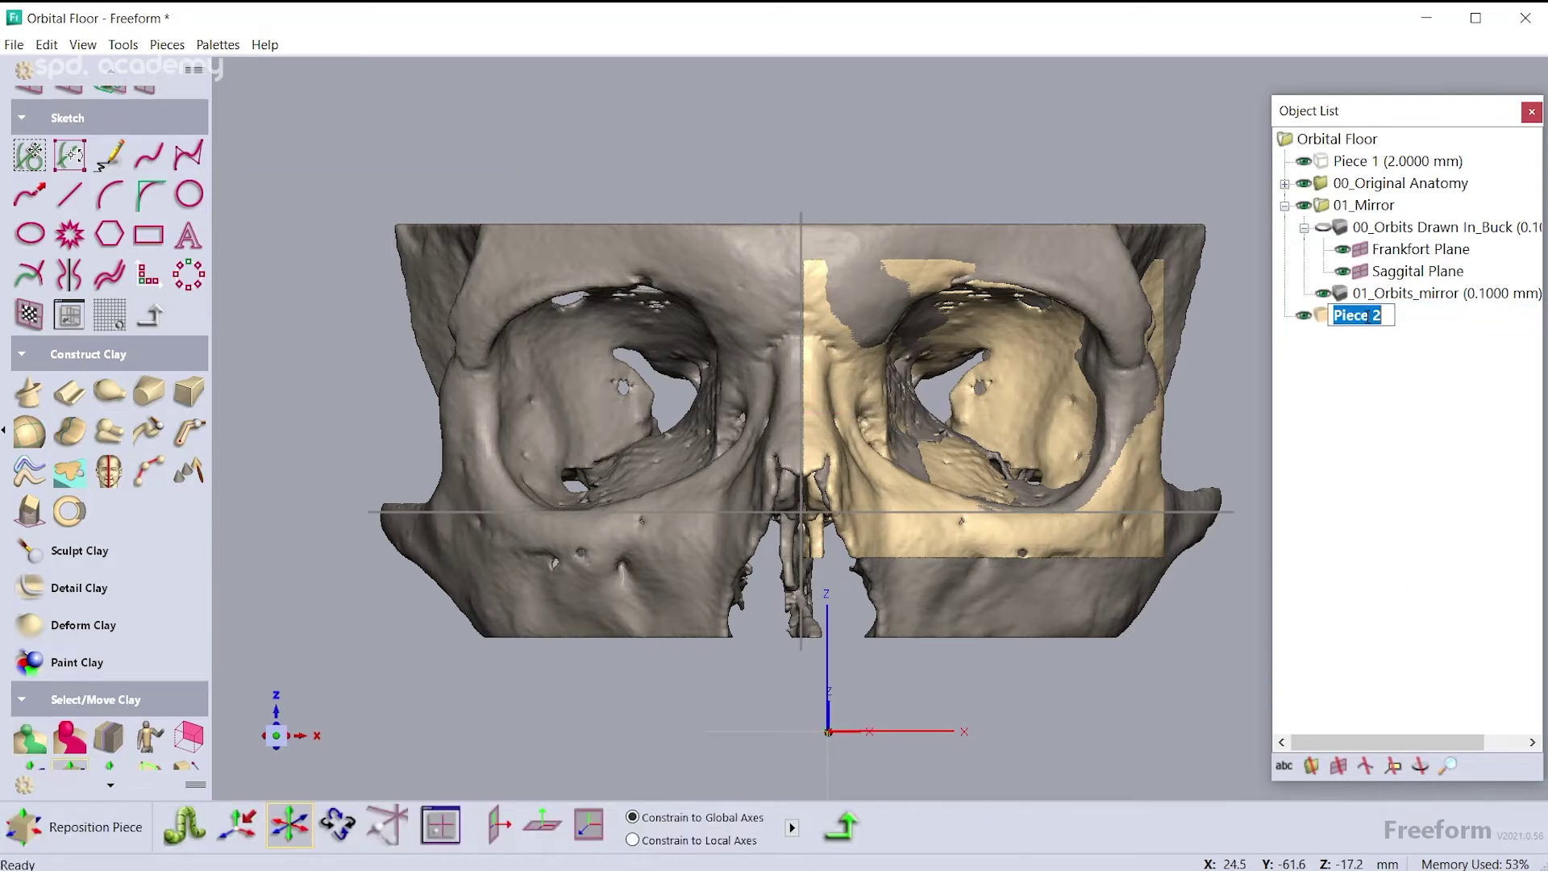
# Copy 00_Orbits Drawn In_Buck and combine 01_Mirrored Piece into that copy
pyautogui.press('Return')
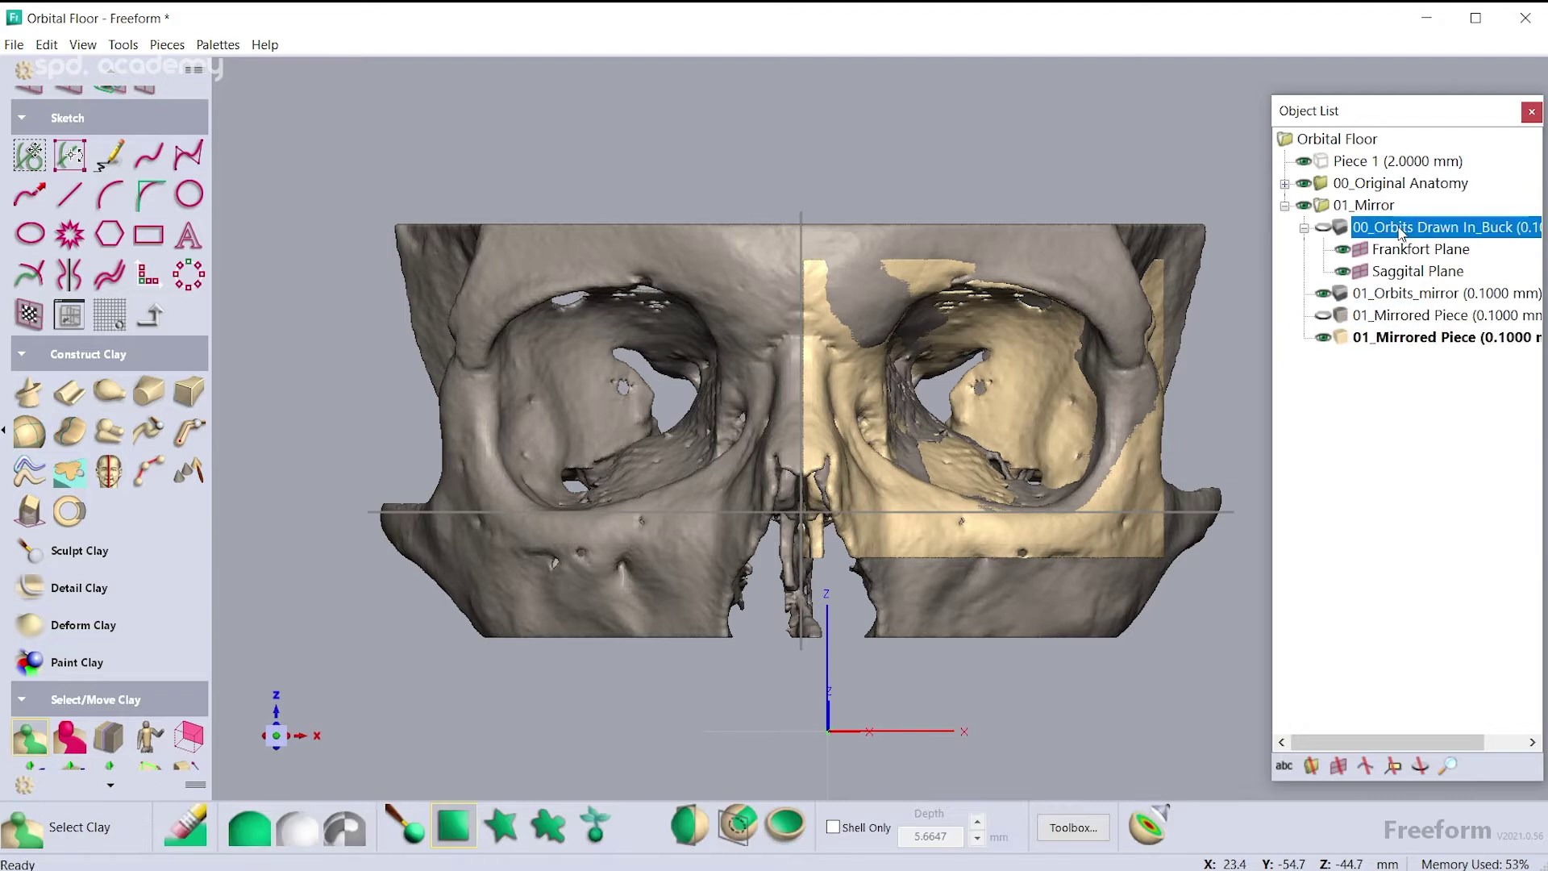
pyautogui.rightClick(1380, 219)
pyautogui.click(1455, 711)
pyautogui.rightClick(1400, 339)
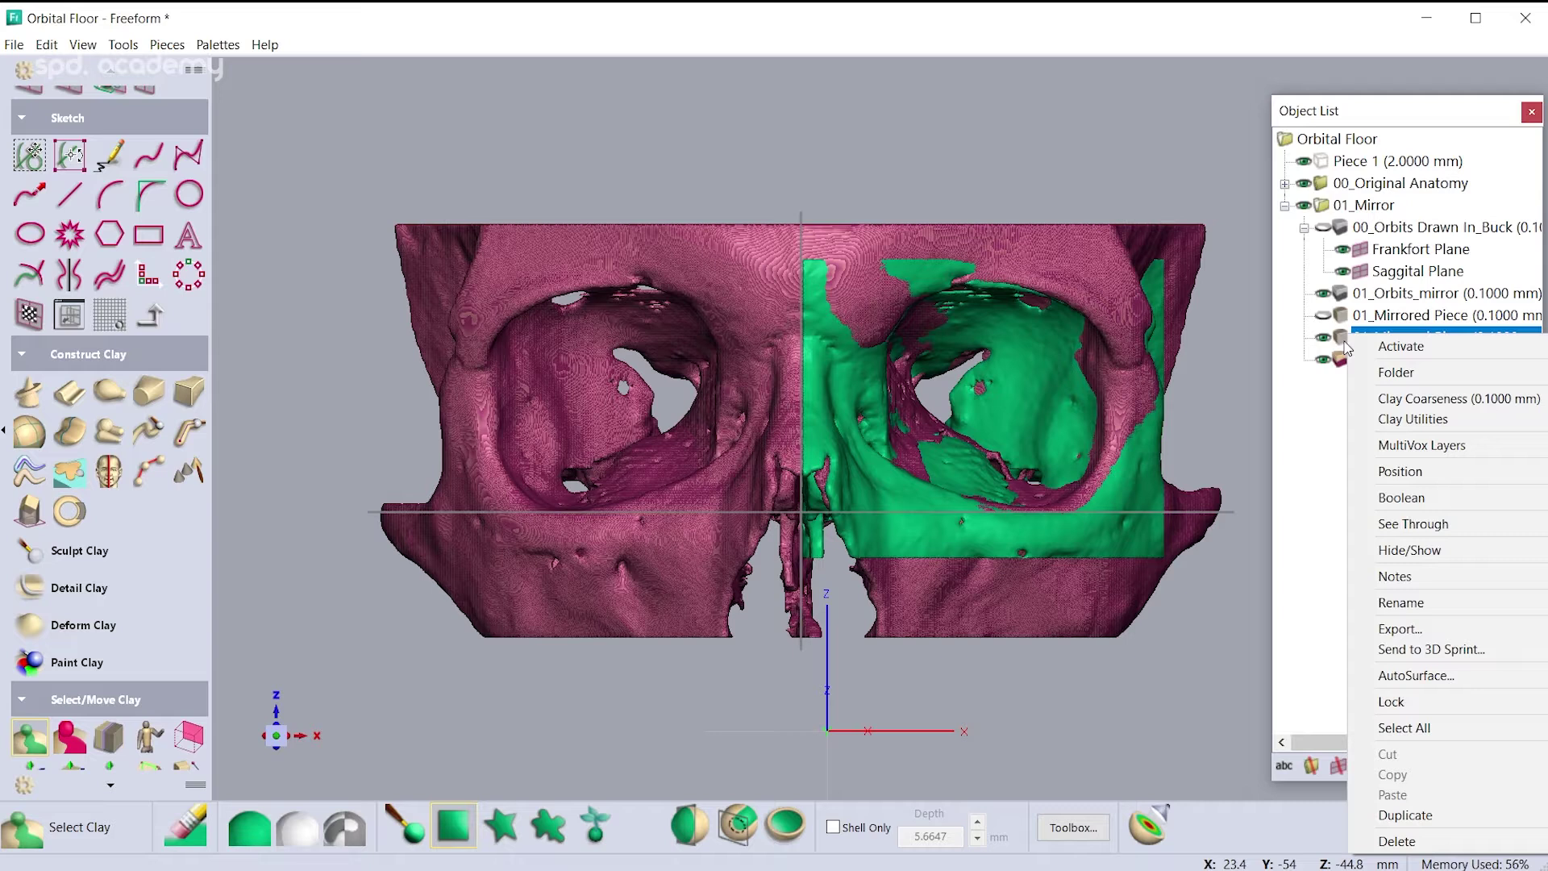
pyautogui.click(1343, 502)
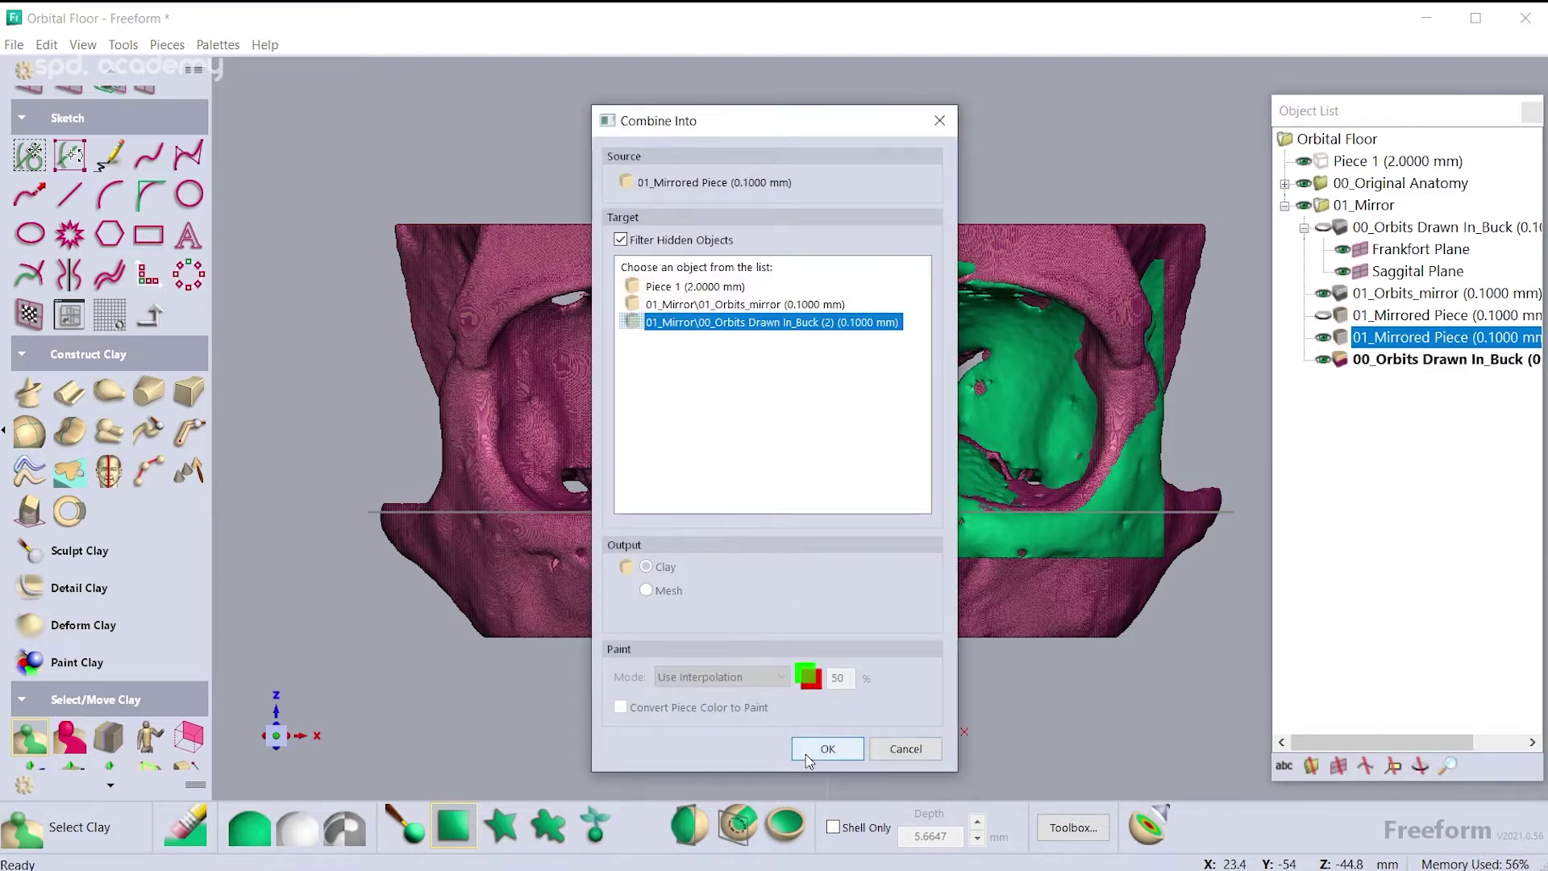
pyautogui.click(814, 748)
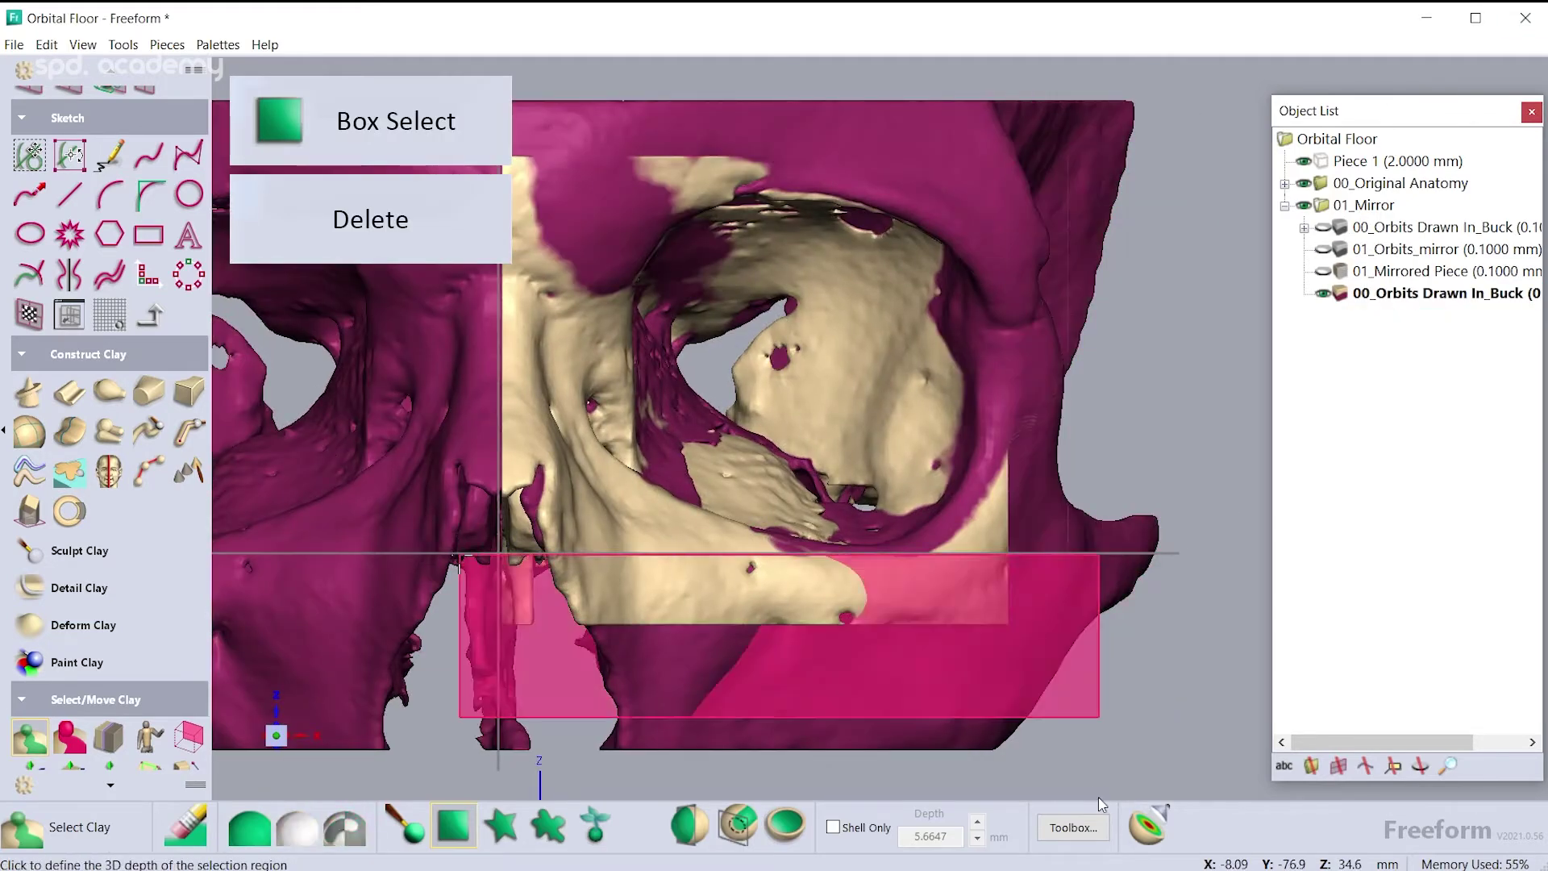
# Build up the orbital floor with wax, shrinking the brush from 6.1 to 4.4 mm
pyautogui.rightClick(600, 120)
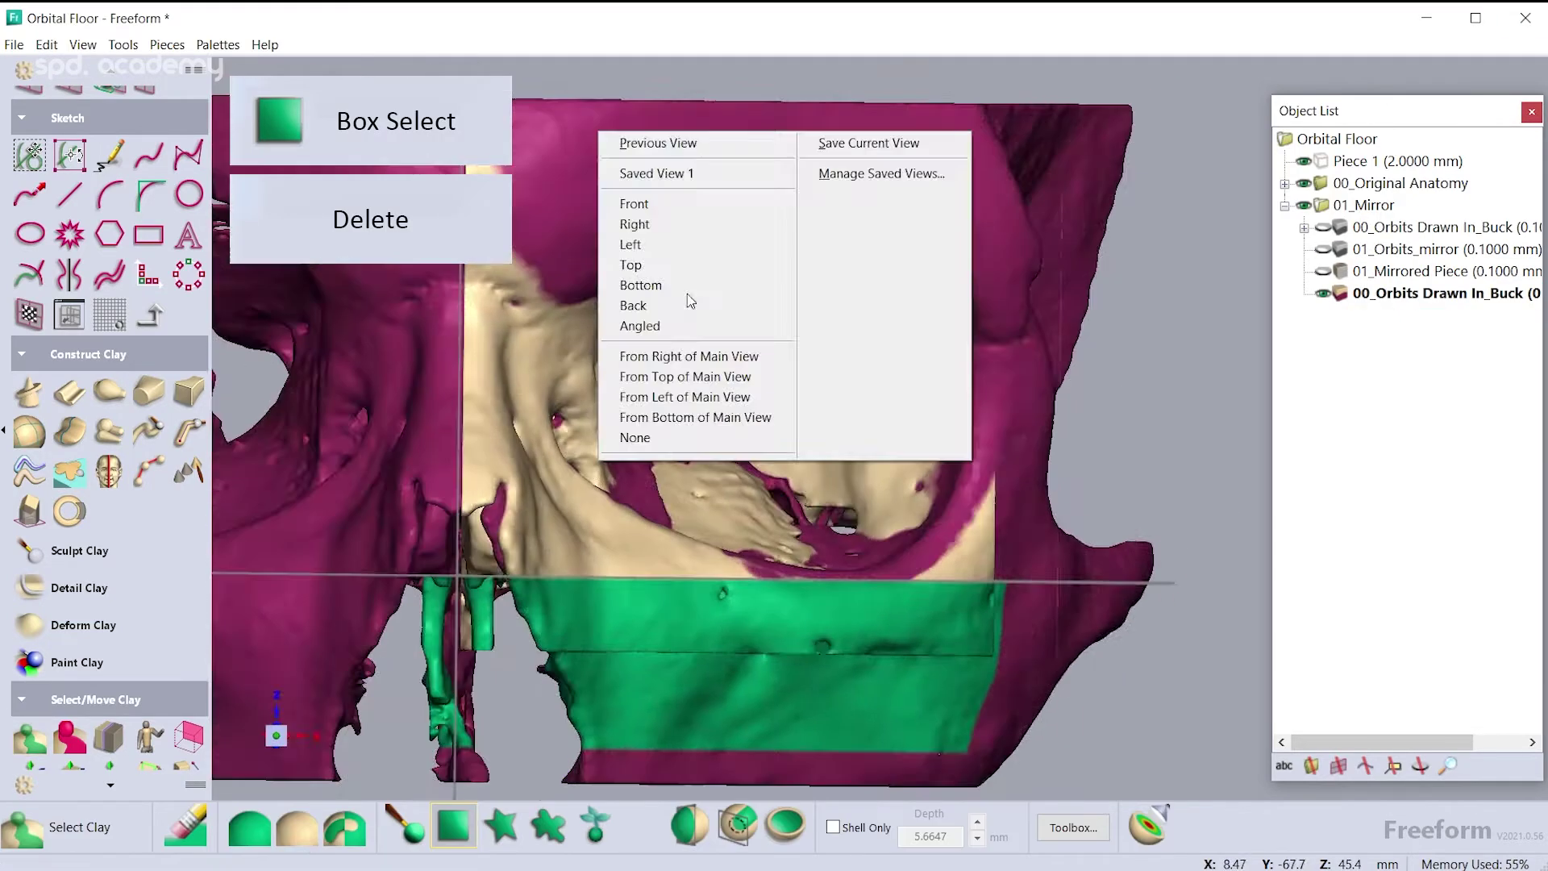
pyautogui.click(713, 173)
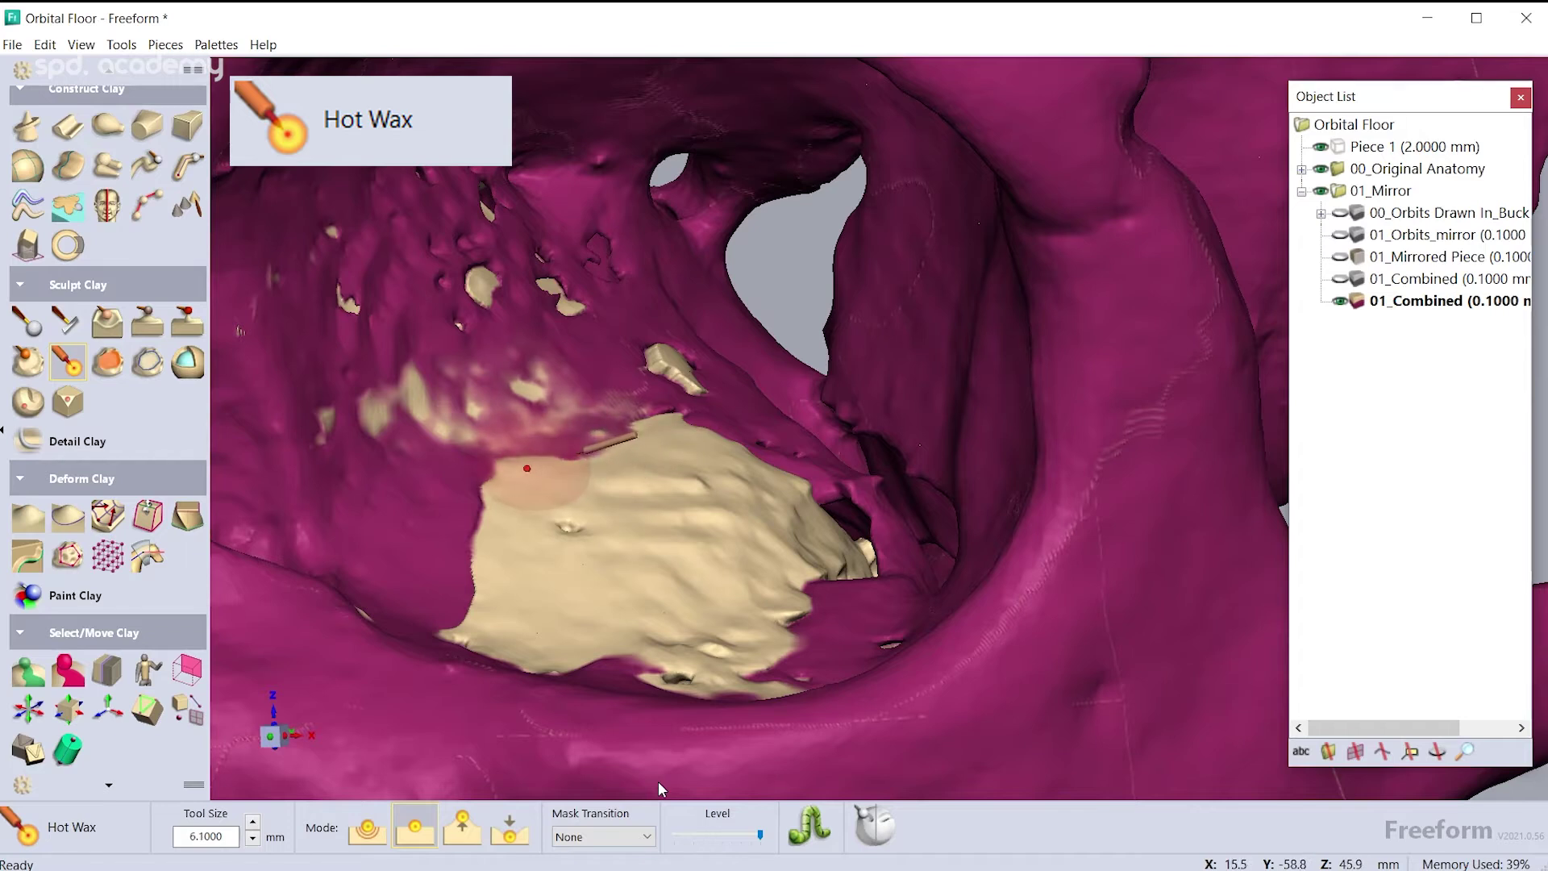
pyautogui.press('[')
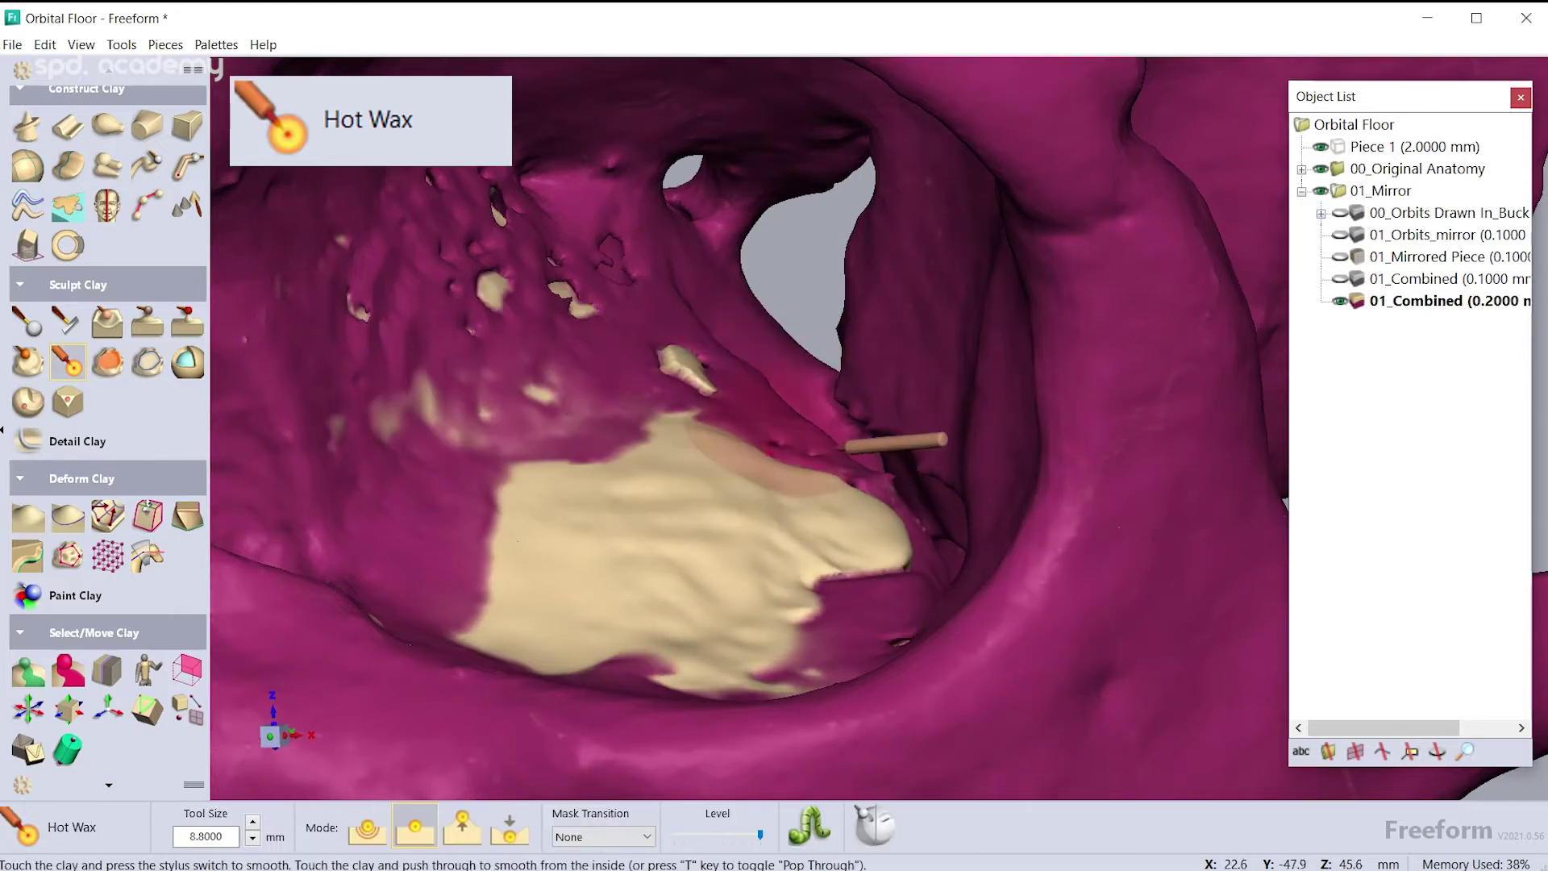
pyautogui.click(415, 824)
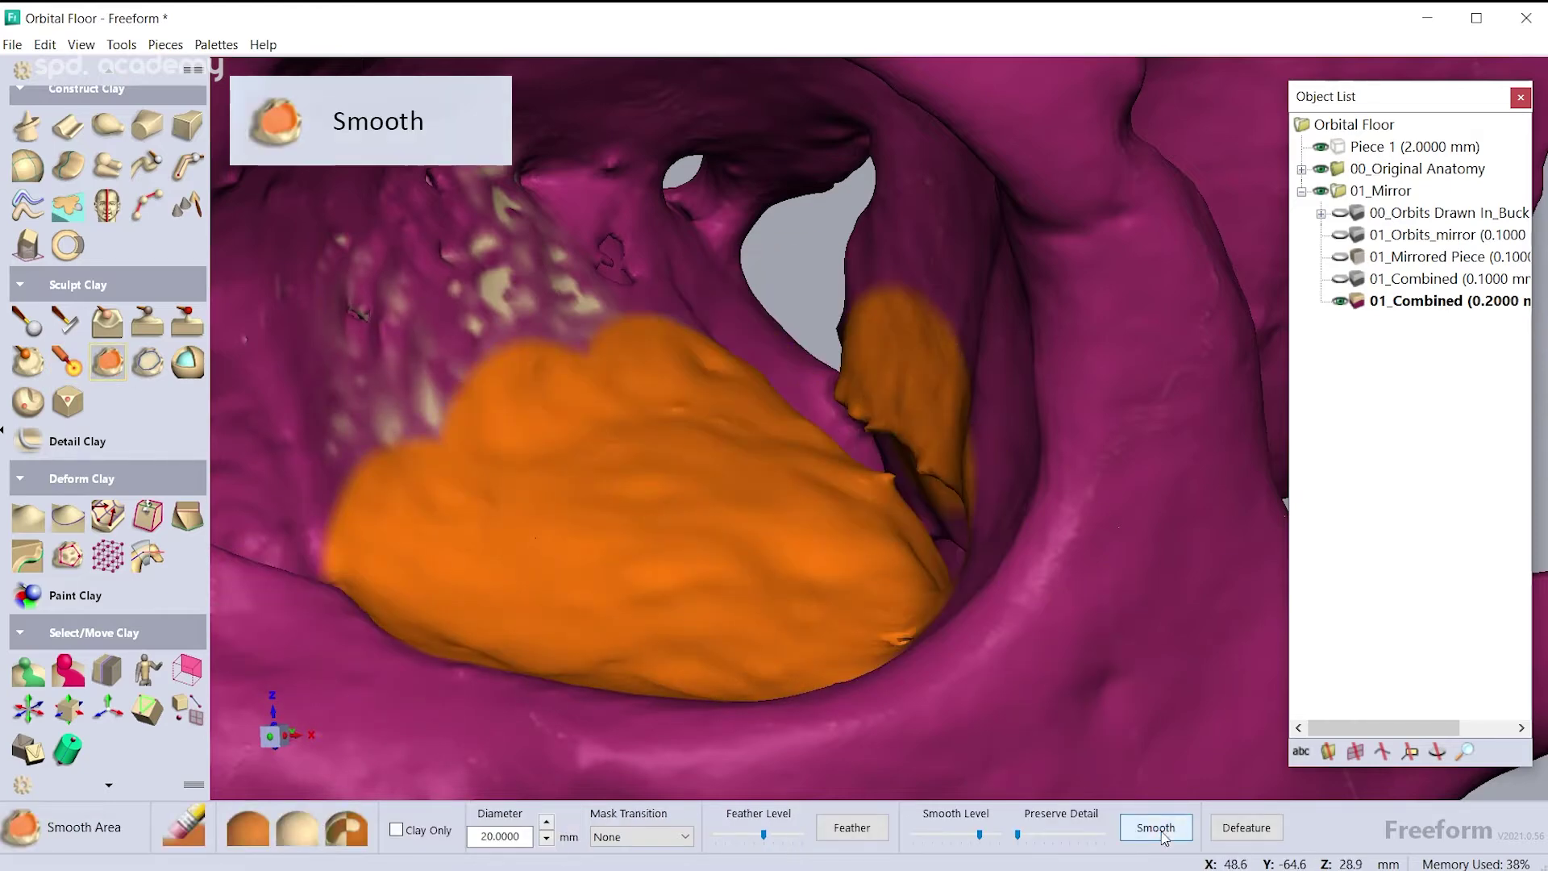
# Smooth the marked orange floor area and select the 0.2 mm 01_Combined piece
pyautogui.click(1161, 832)
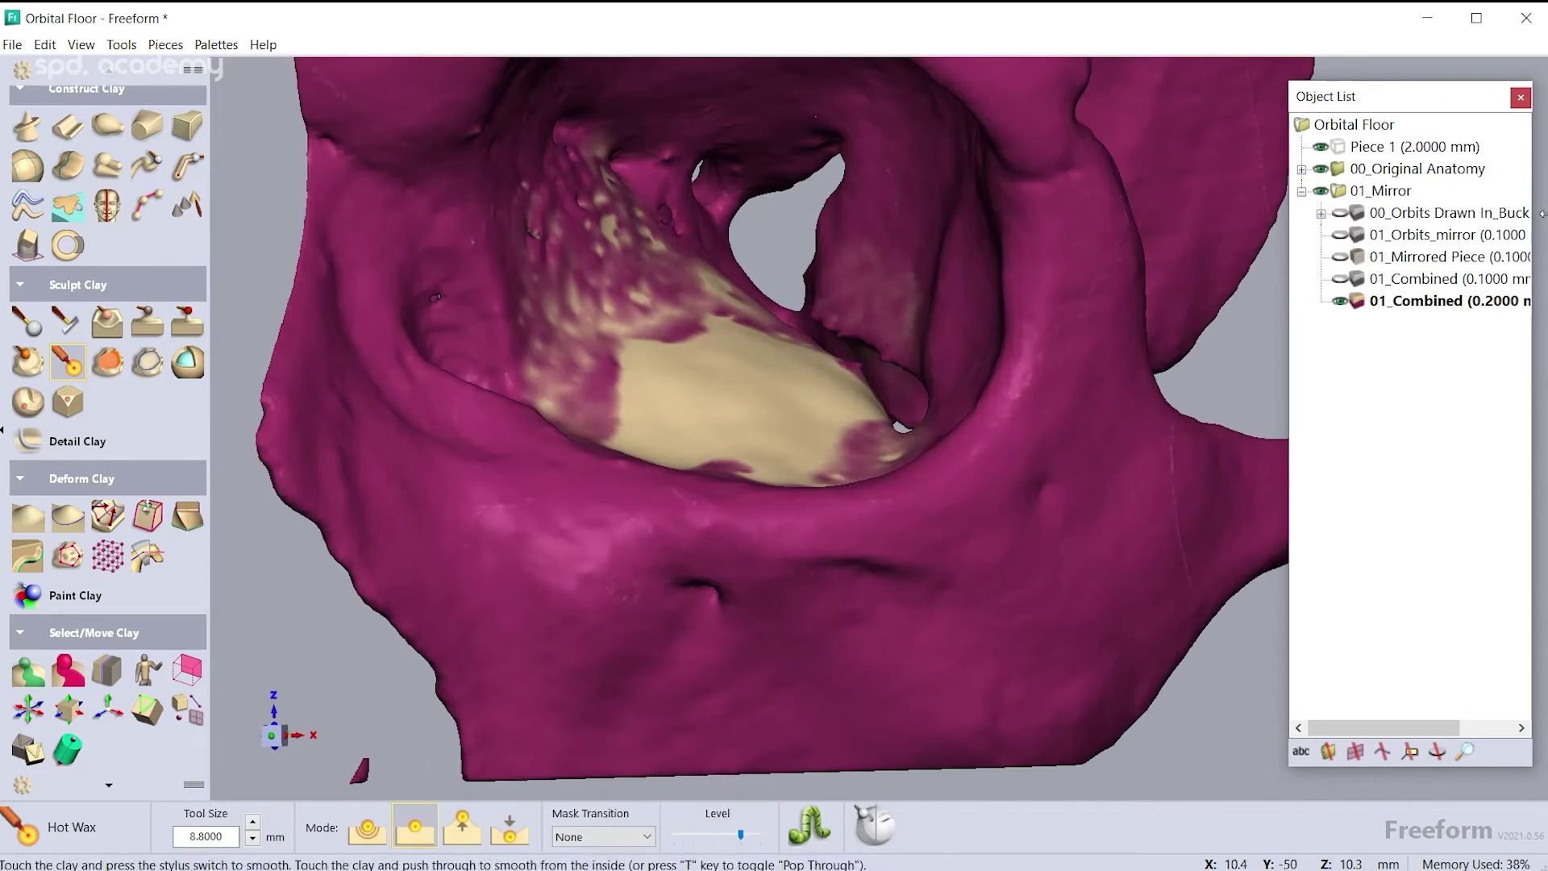
pyautogui.click(1402, 300)
pyautogui.rightClick(1380, 298)
# Duplicate the combined piece as 02_smoothed, make it see-through, and show Orbits_Buck
pyautogui.click(1439, 772)
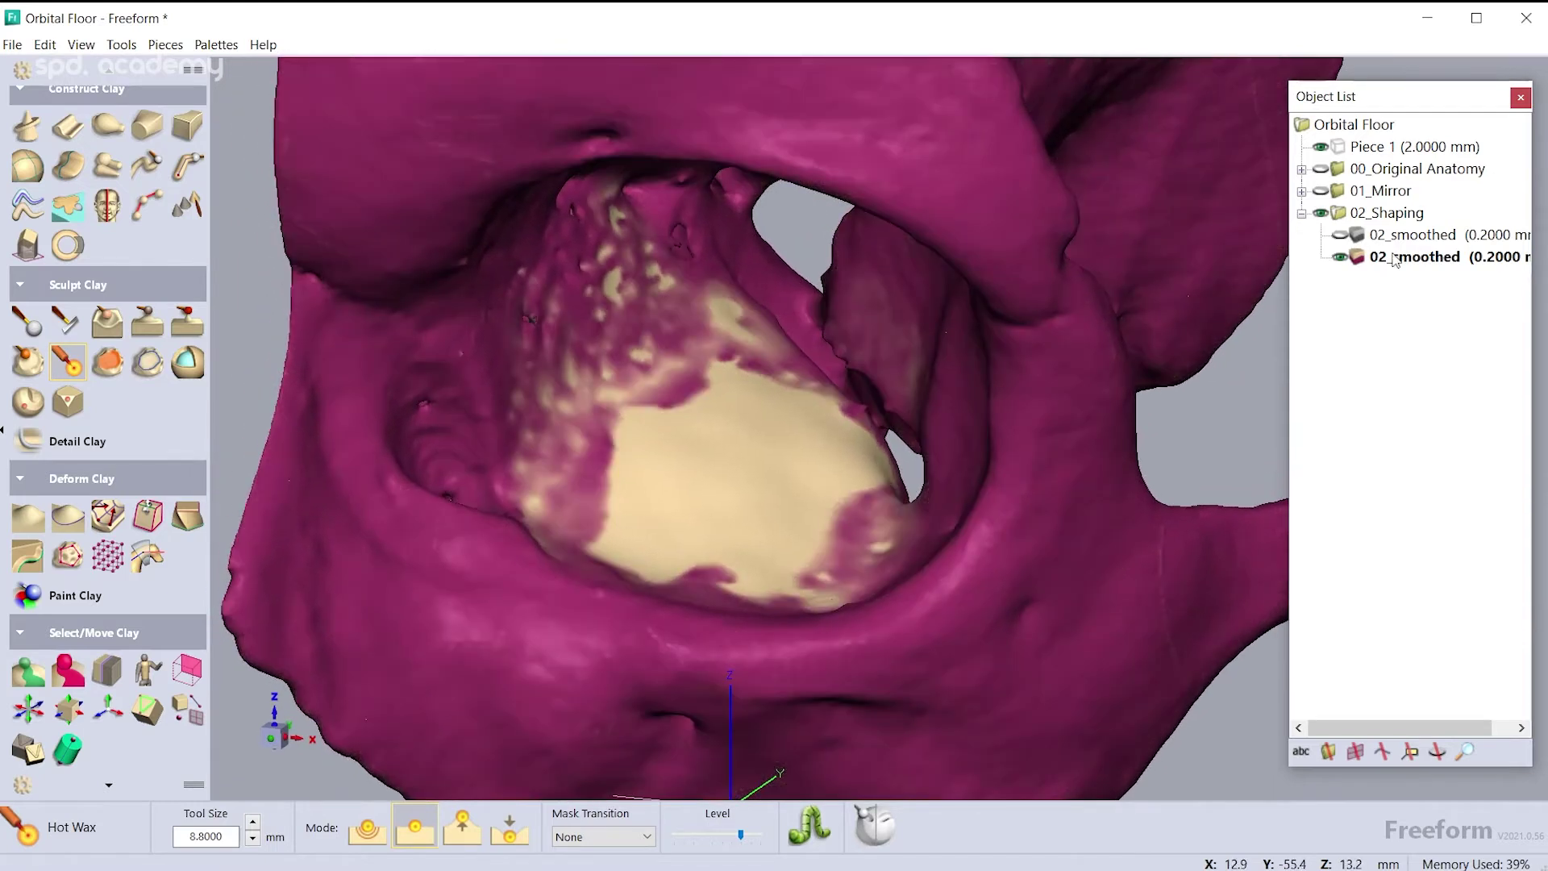
pyautogui.rightClick(1375, 257)
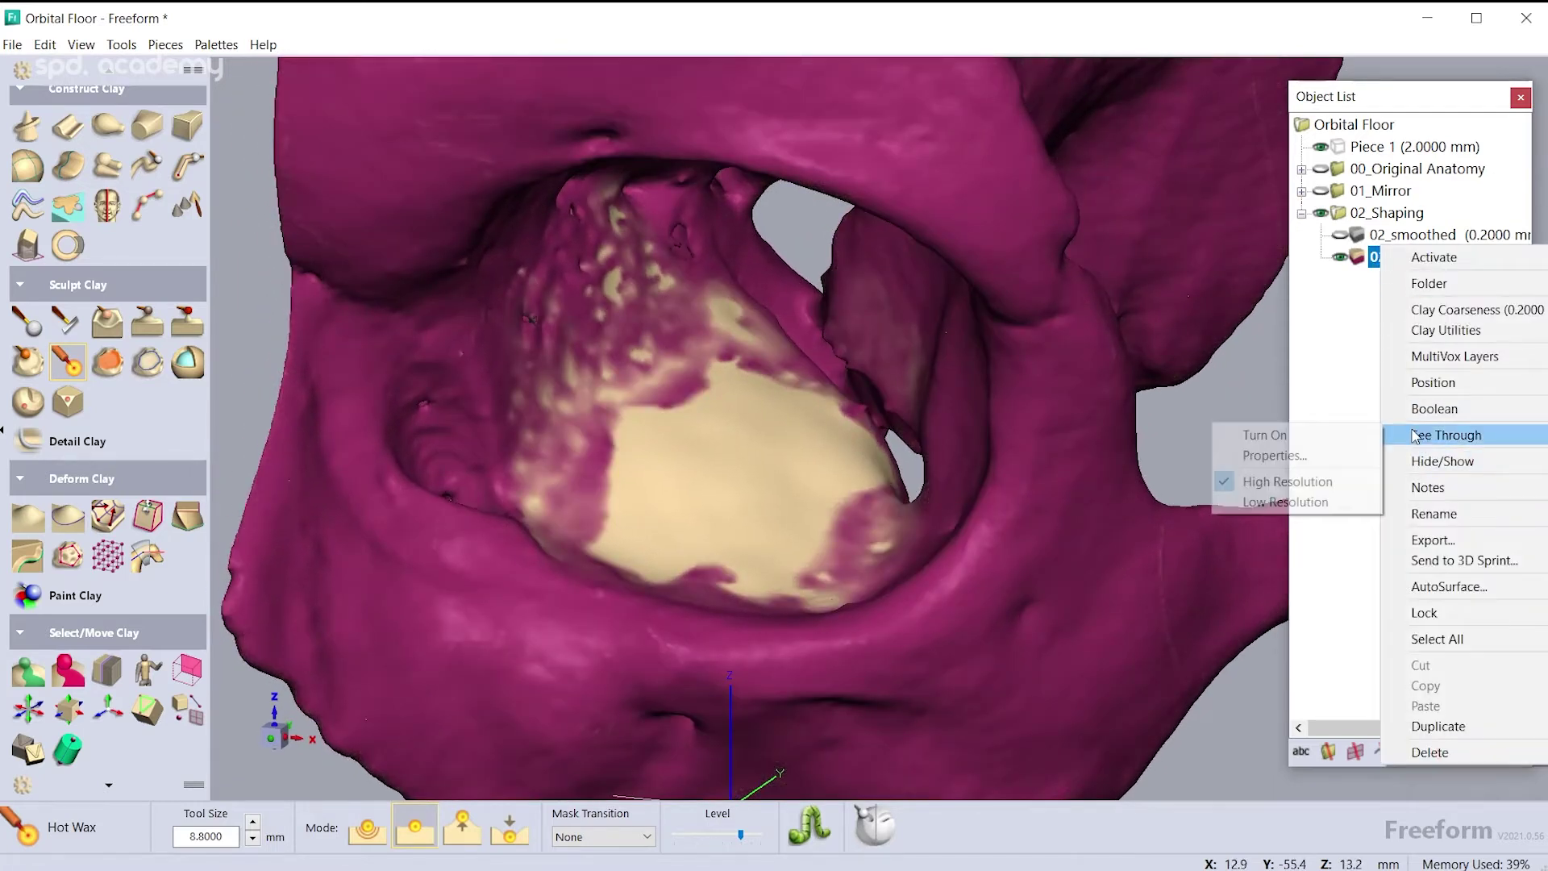
pyautogui.click(1375, 425)
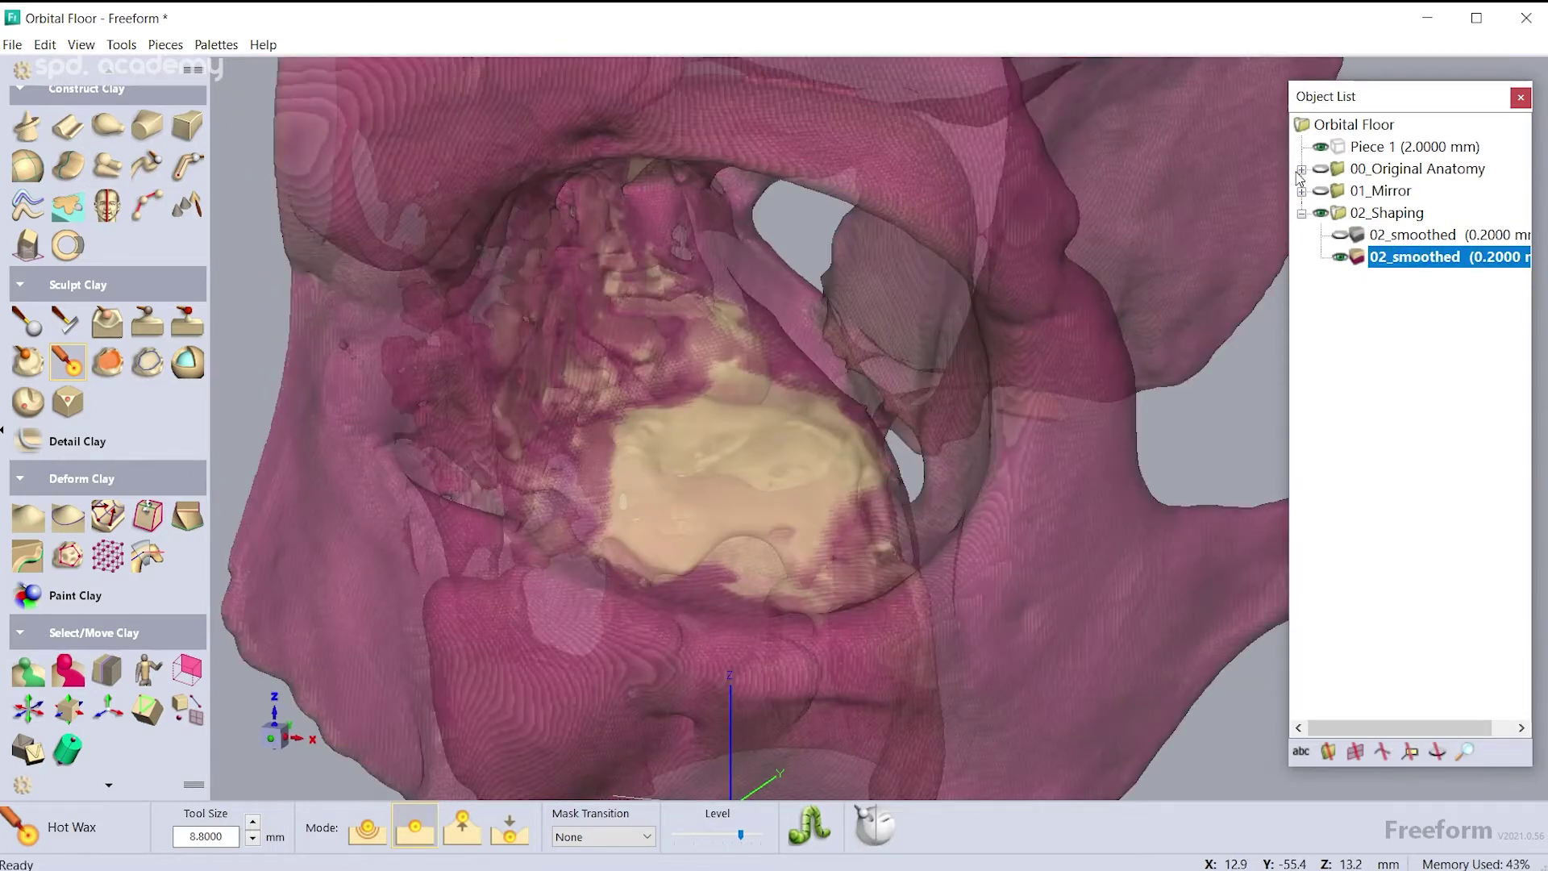
pyautogui.click(1301, 169)
pyautogui.click(1339, 235)
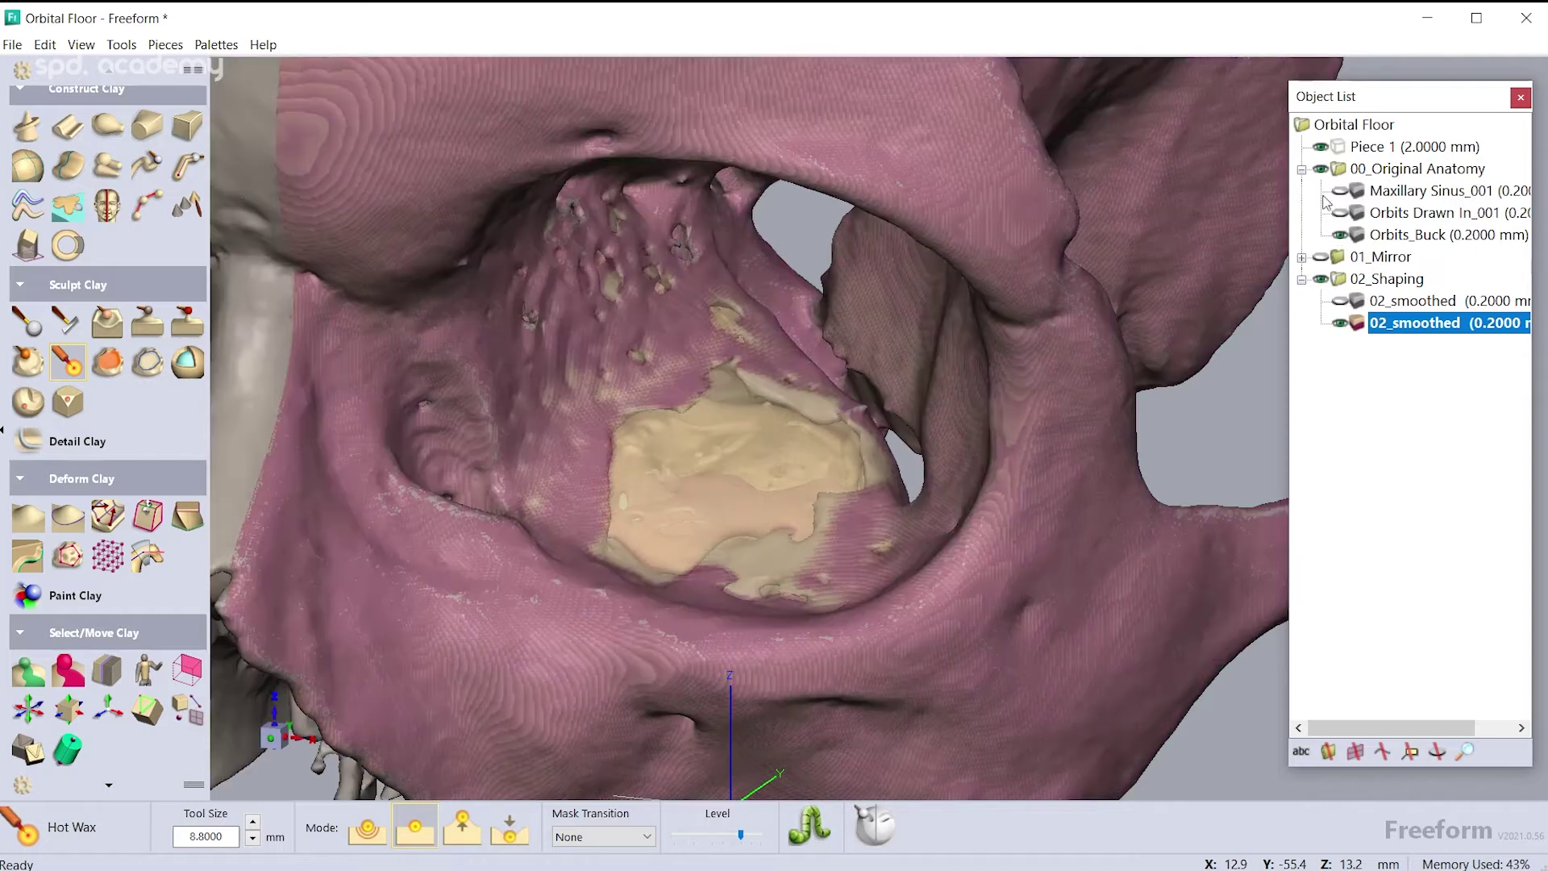
# Draw Curve 1 along the patch's right edge and down below the orbital rim
pyautogui.click(1301, 169)
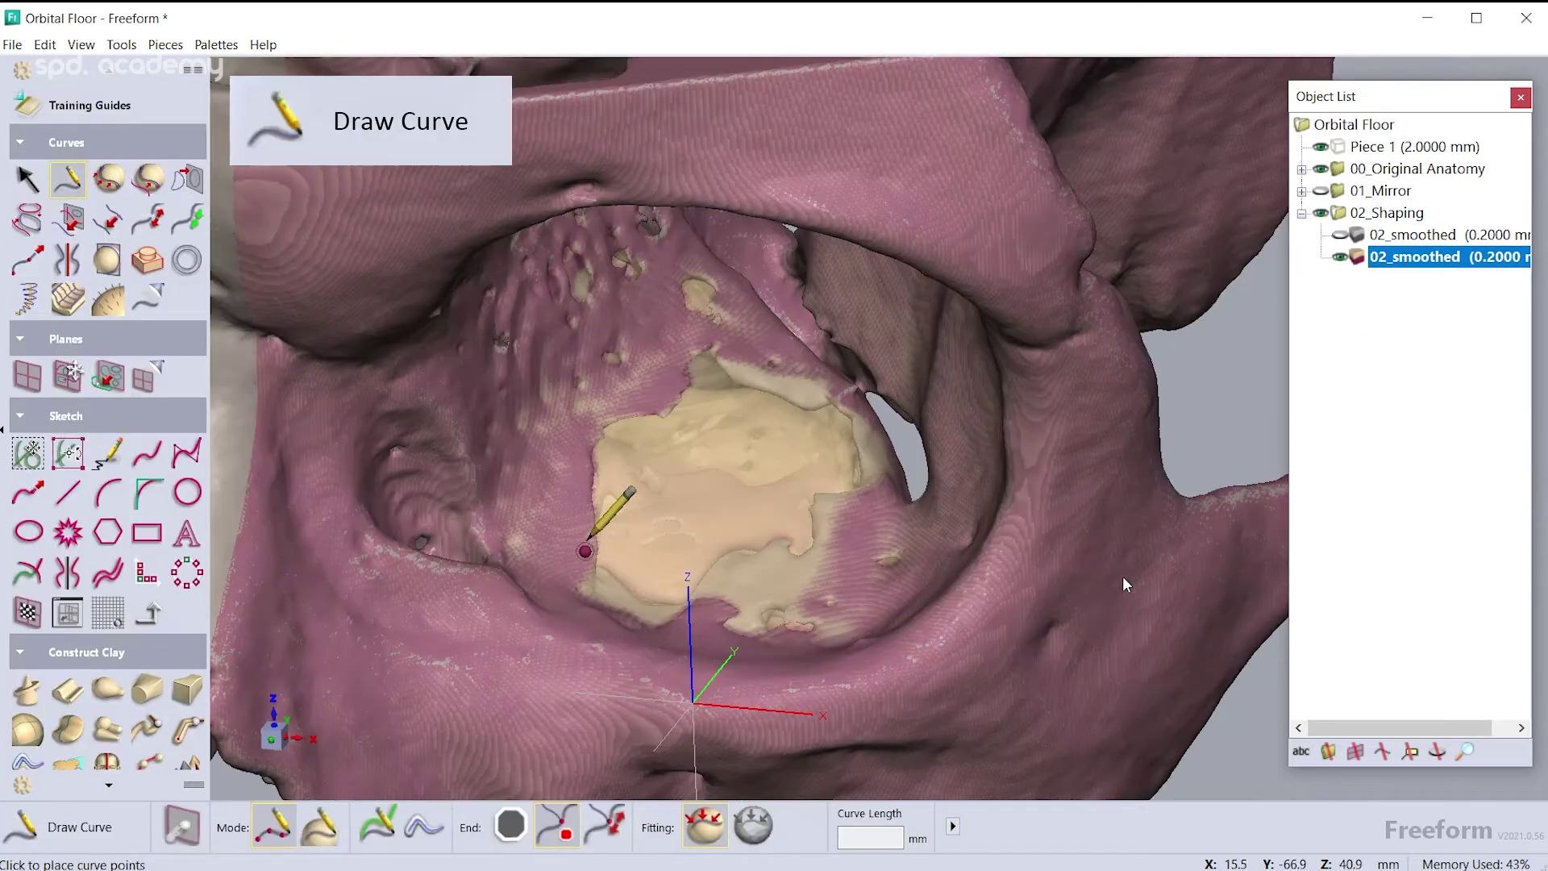
pyautogui.click(859, 413)
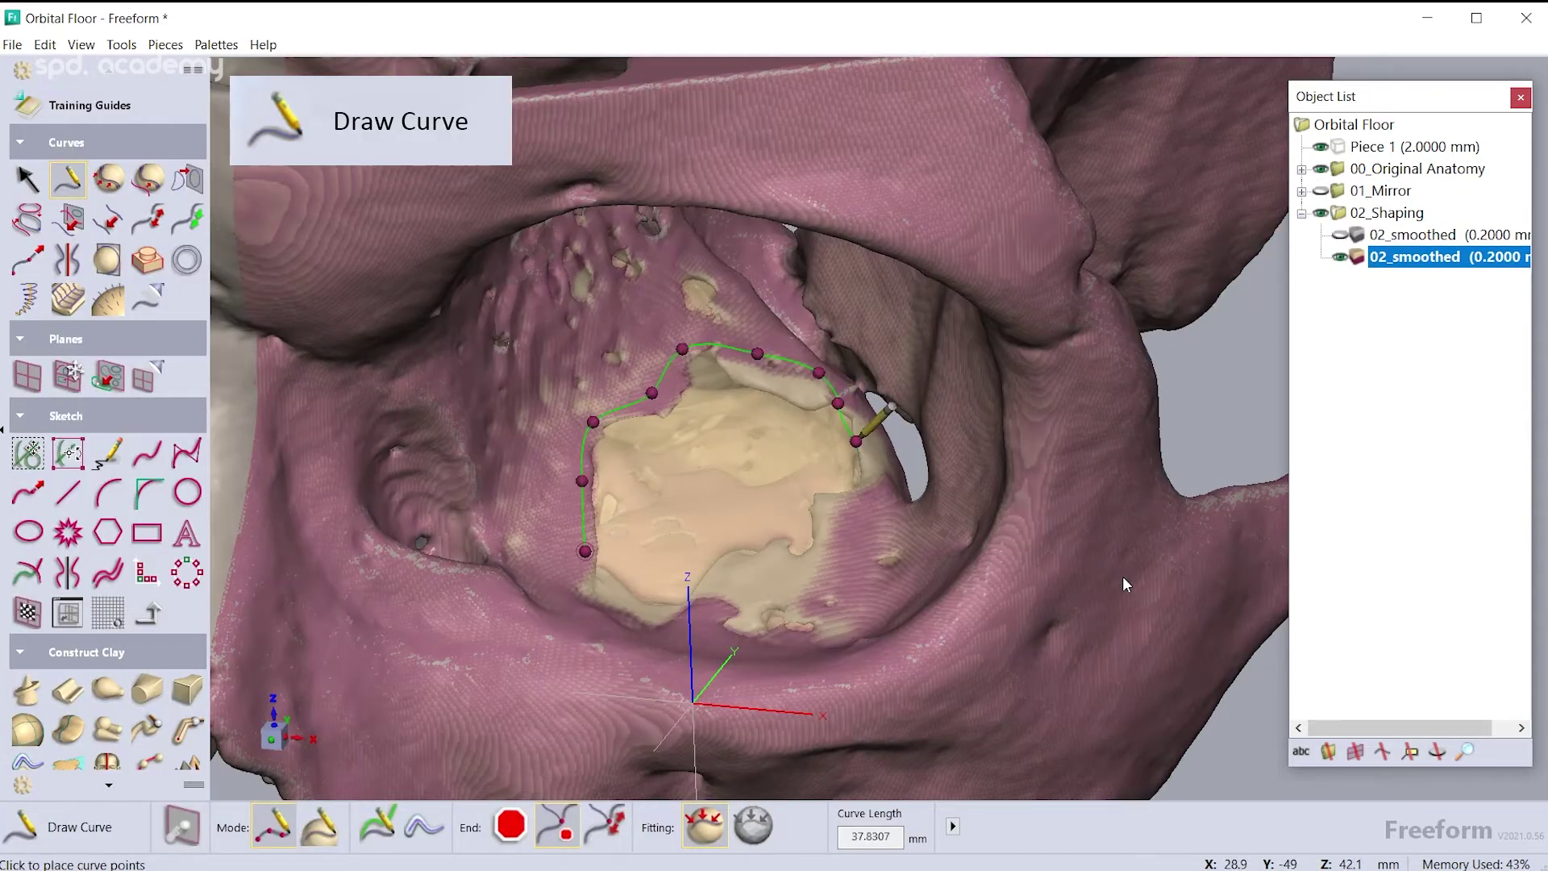
pyautogui.click(883, 471)
pyautogui.click(835, 548)
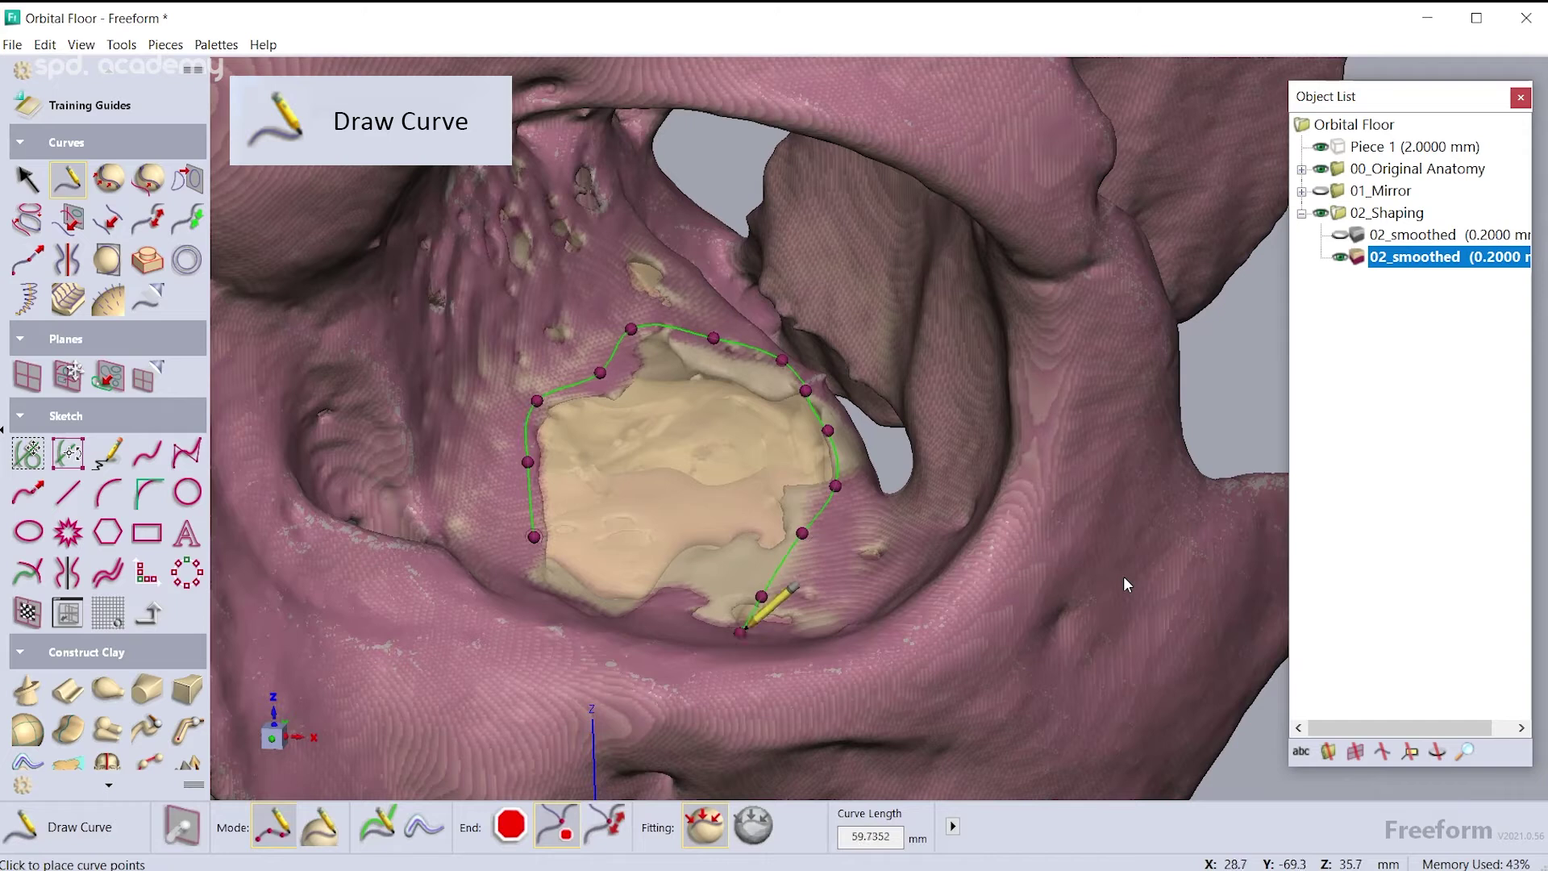
pyautogui.click(760, 606)
pyautogui.click(861, 681)
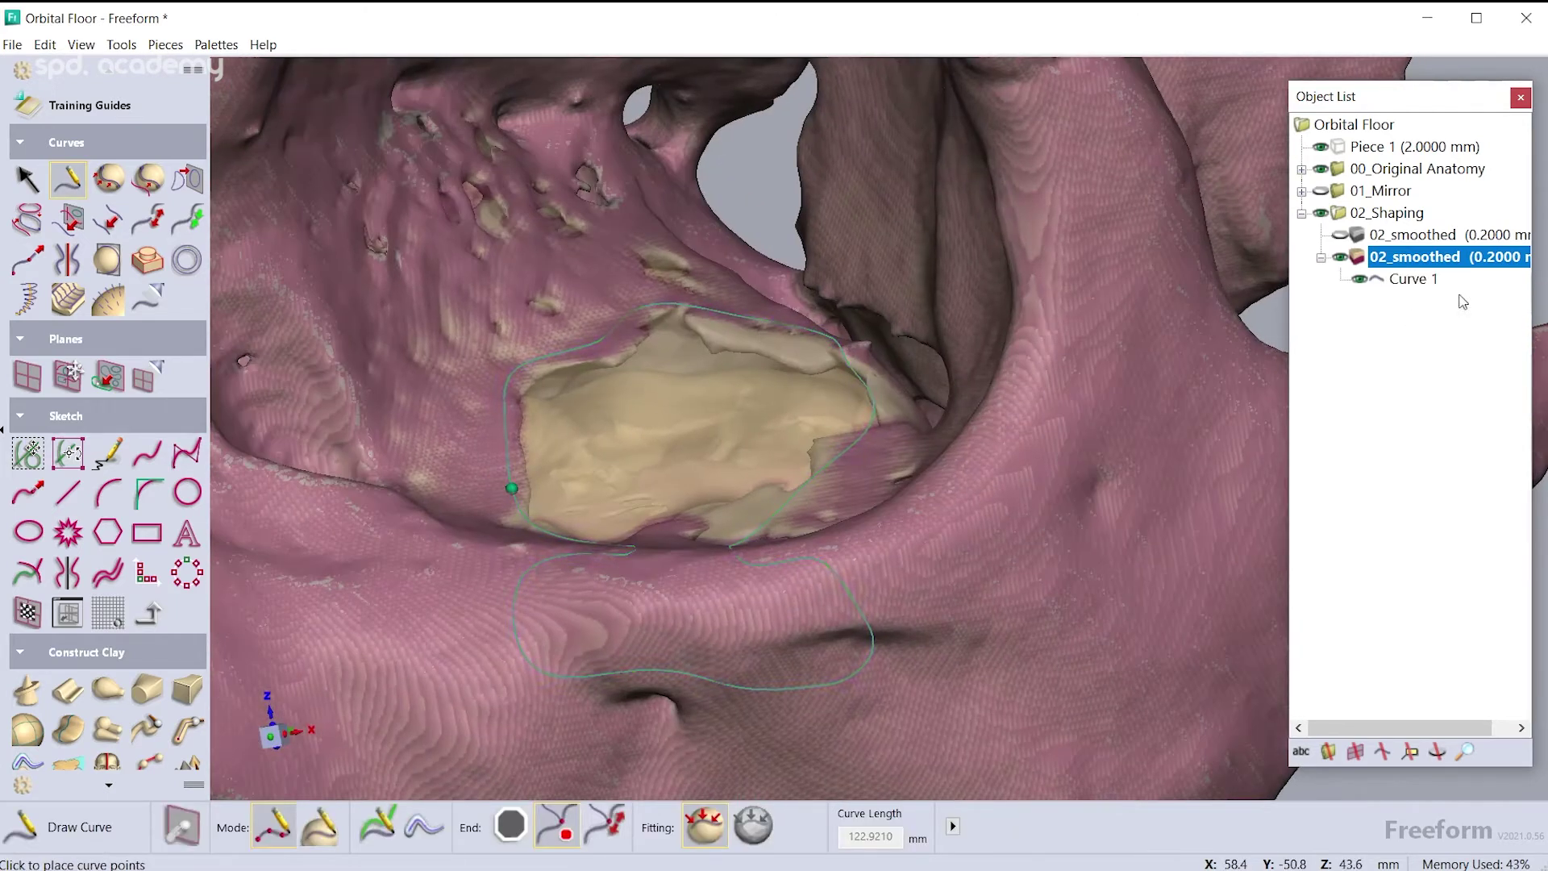
# Move an edit point on the curve's left side and delete an extra point near the top
pyautogui.click(108, 178)
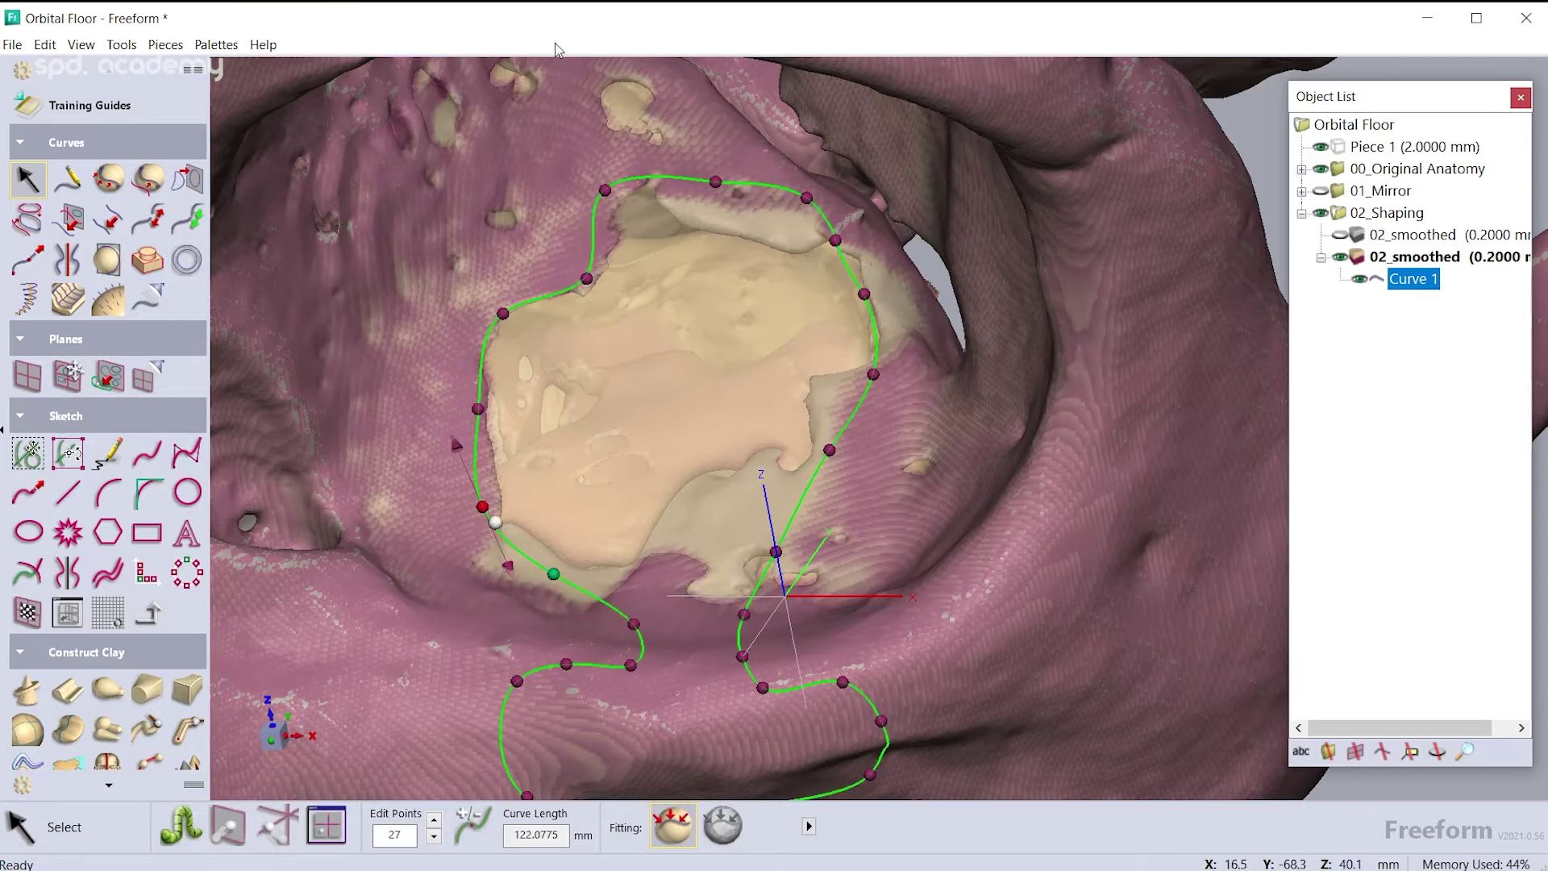
pyautogui.moveTo(482, 506); pyautogui.dragTo(478, 408)
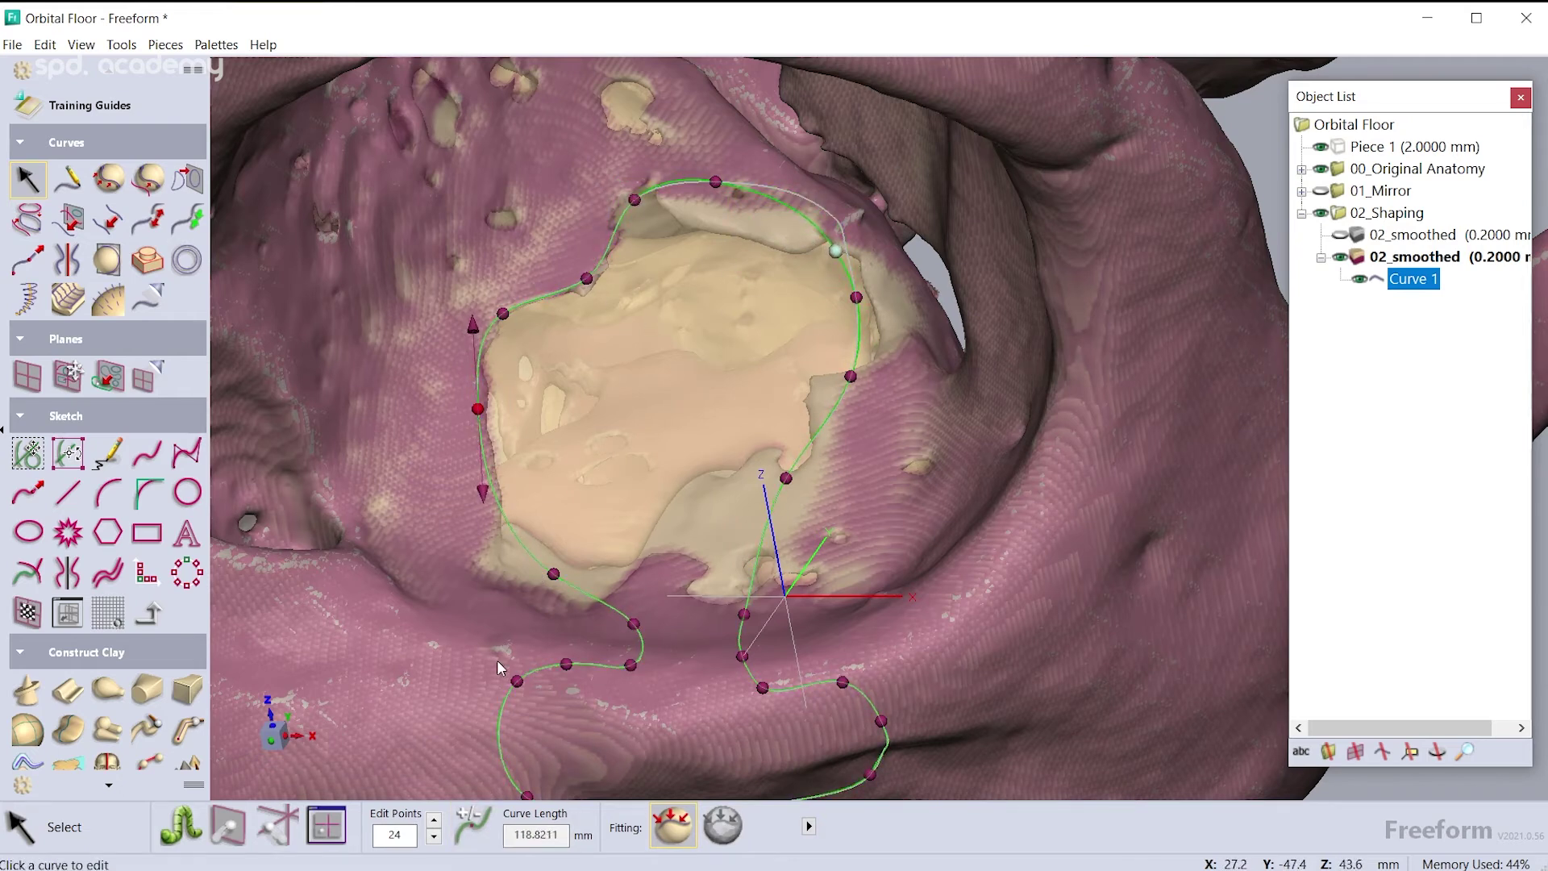
pyautogui.click(472, 824)
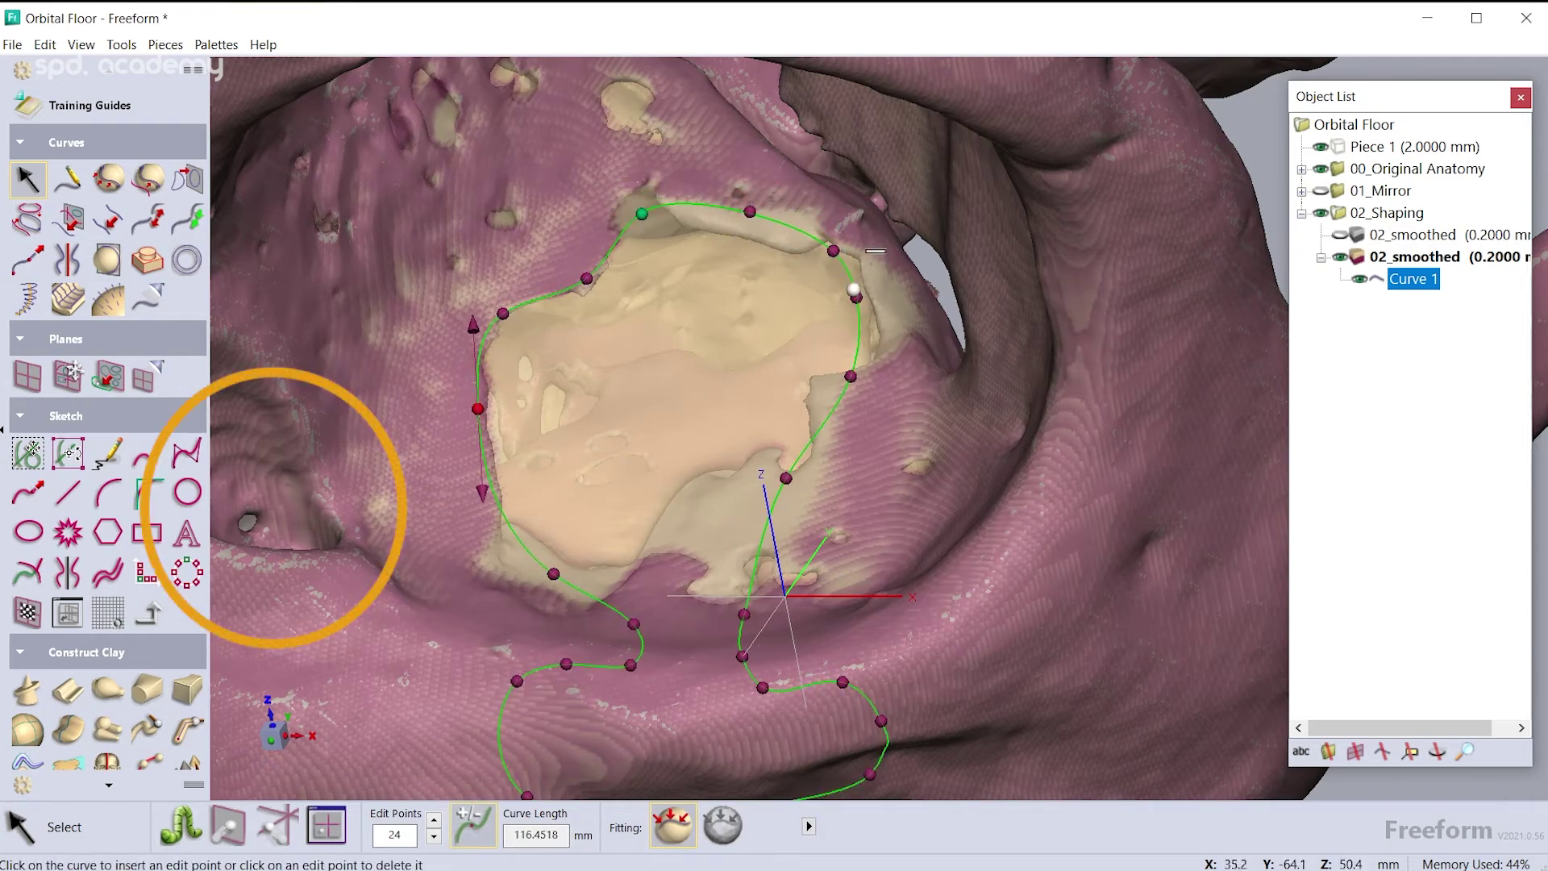
pyautogui.press('Escape')
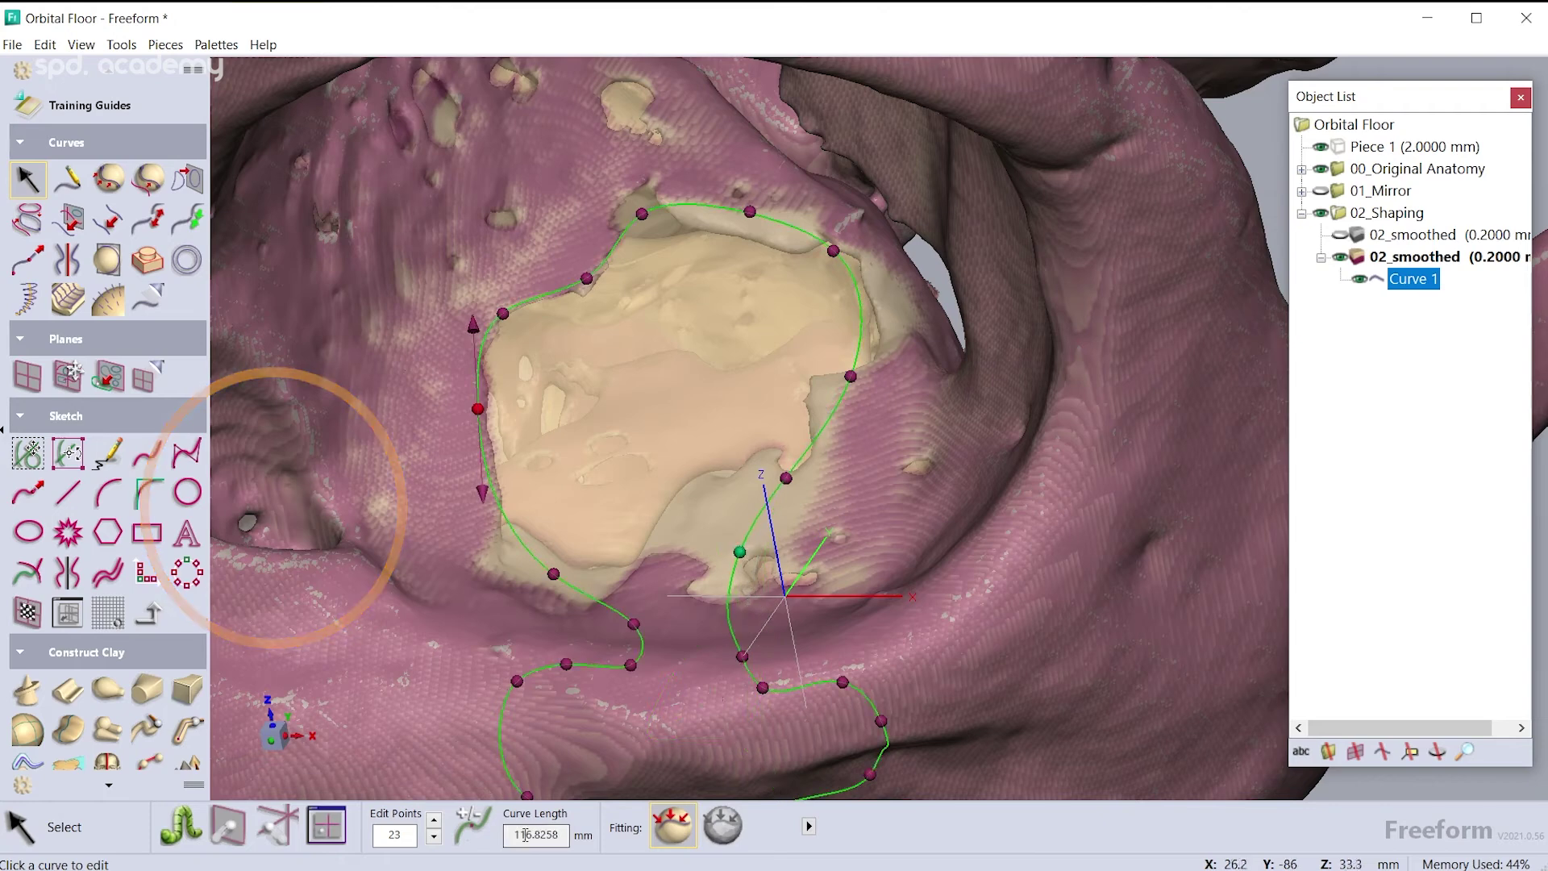
# Delete points by the lower-left lobe, reshape the bottom loop, and pull the lower-right section outward
pyautogui.moveTo(613, 661); pyautogui.dragTo(607, 806, button='right')
pyautogui.click(472, 824)
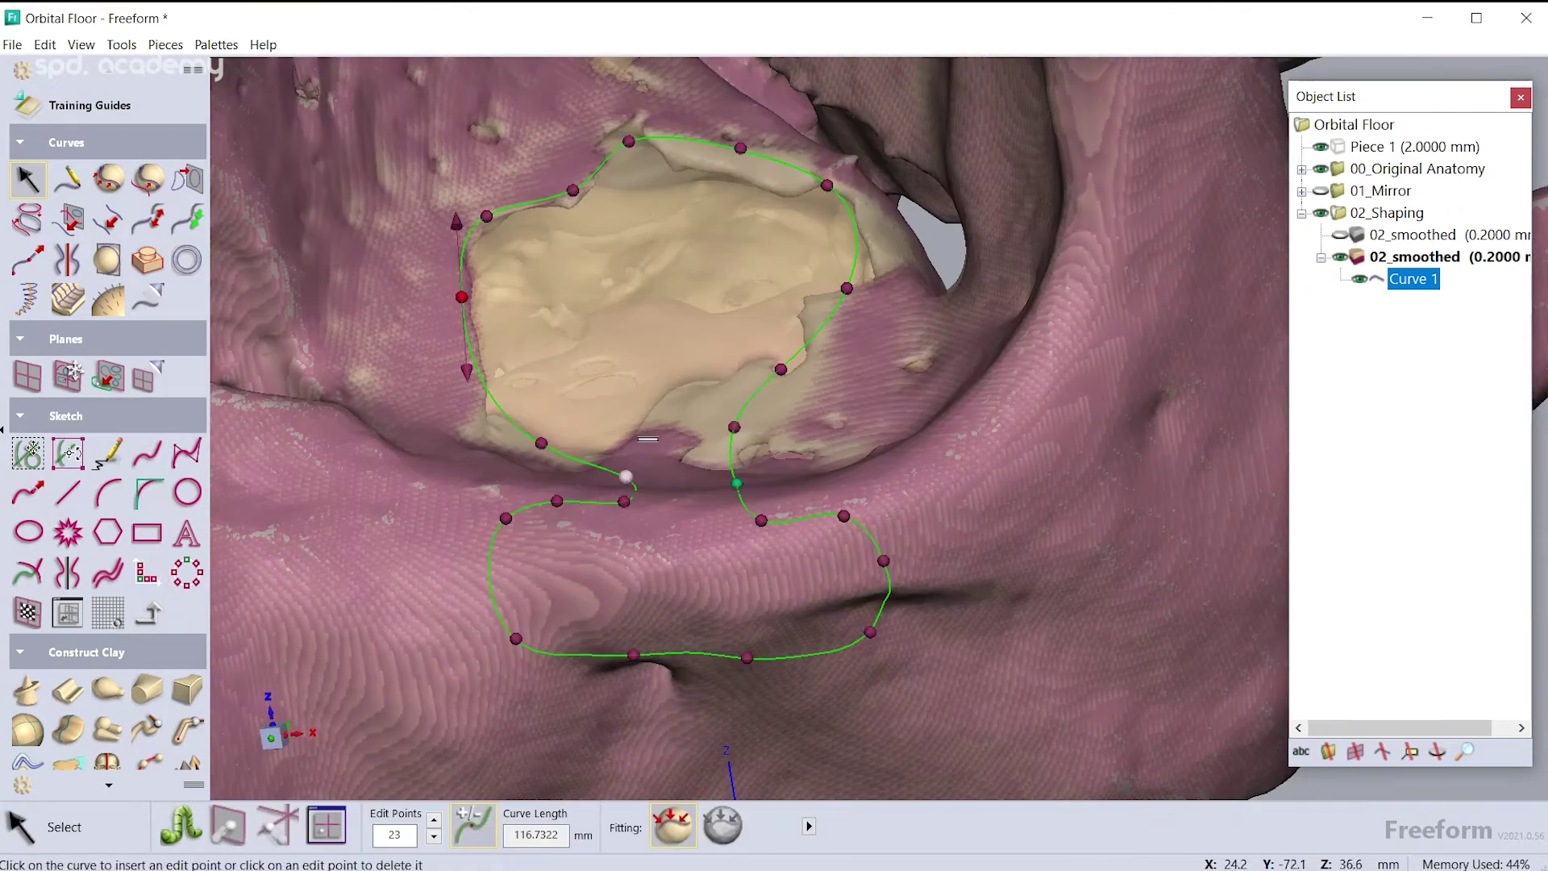
pyautogui.click(576, 500)
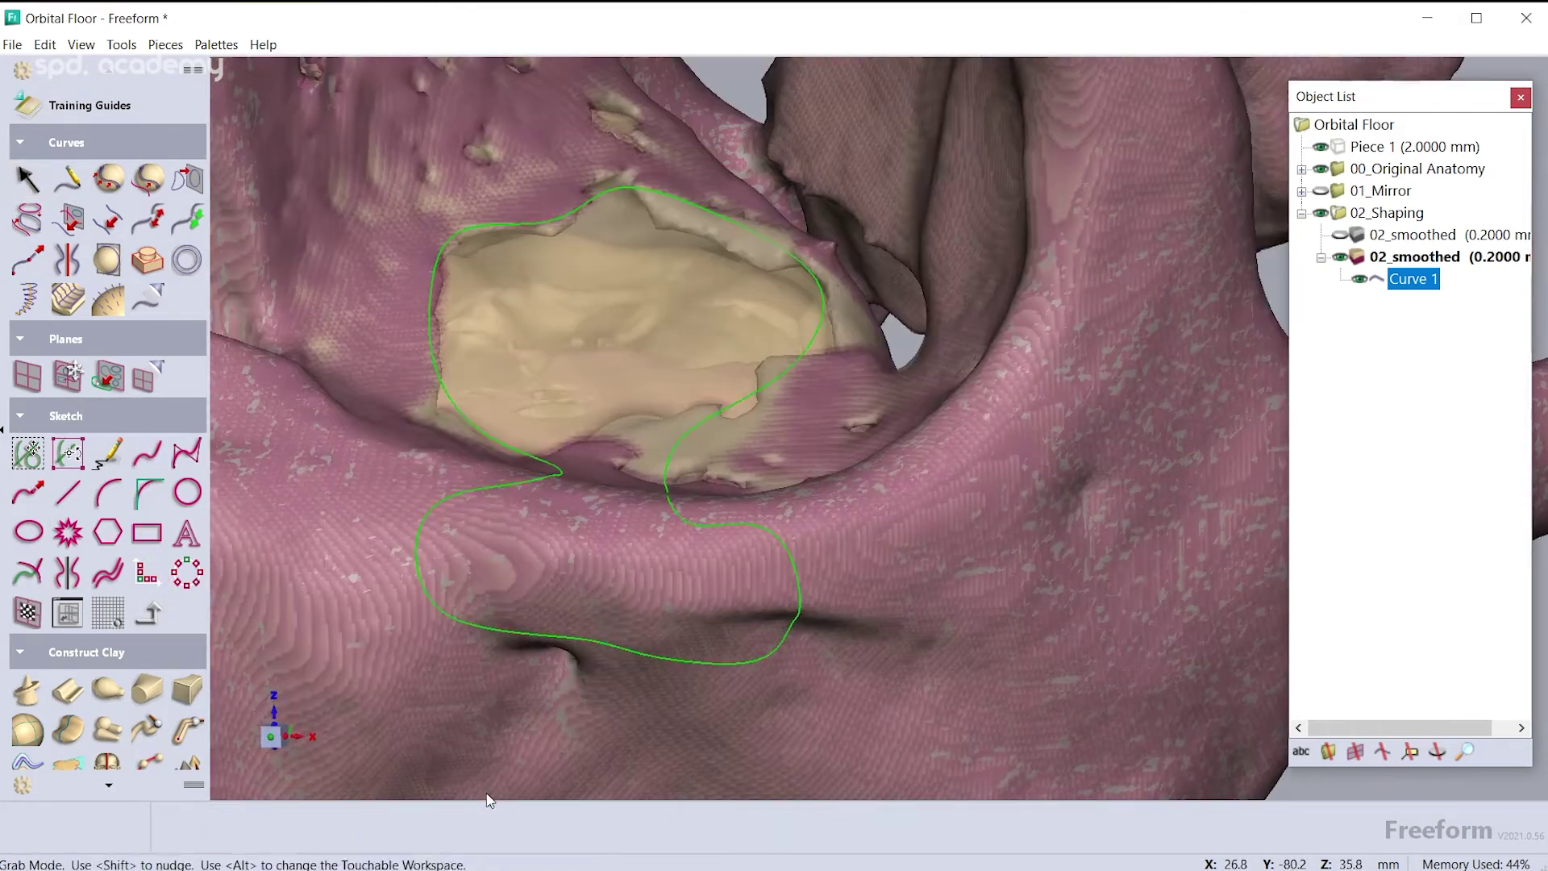
pyautogui.press('r')
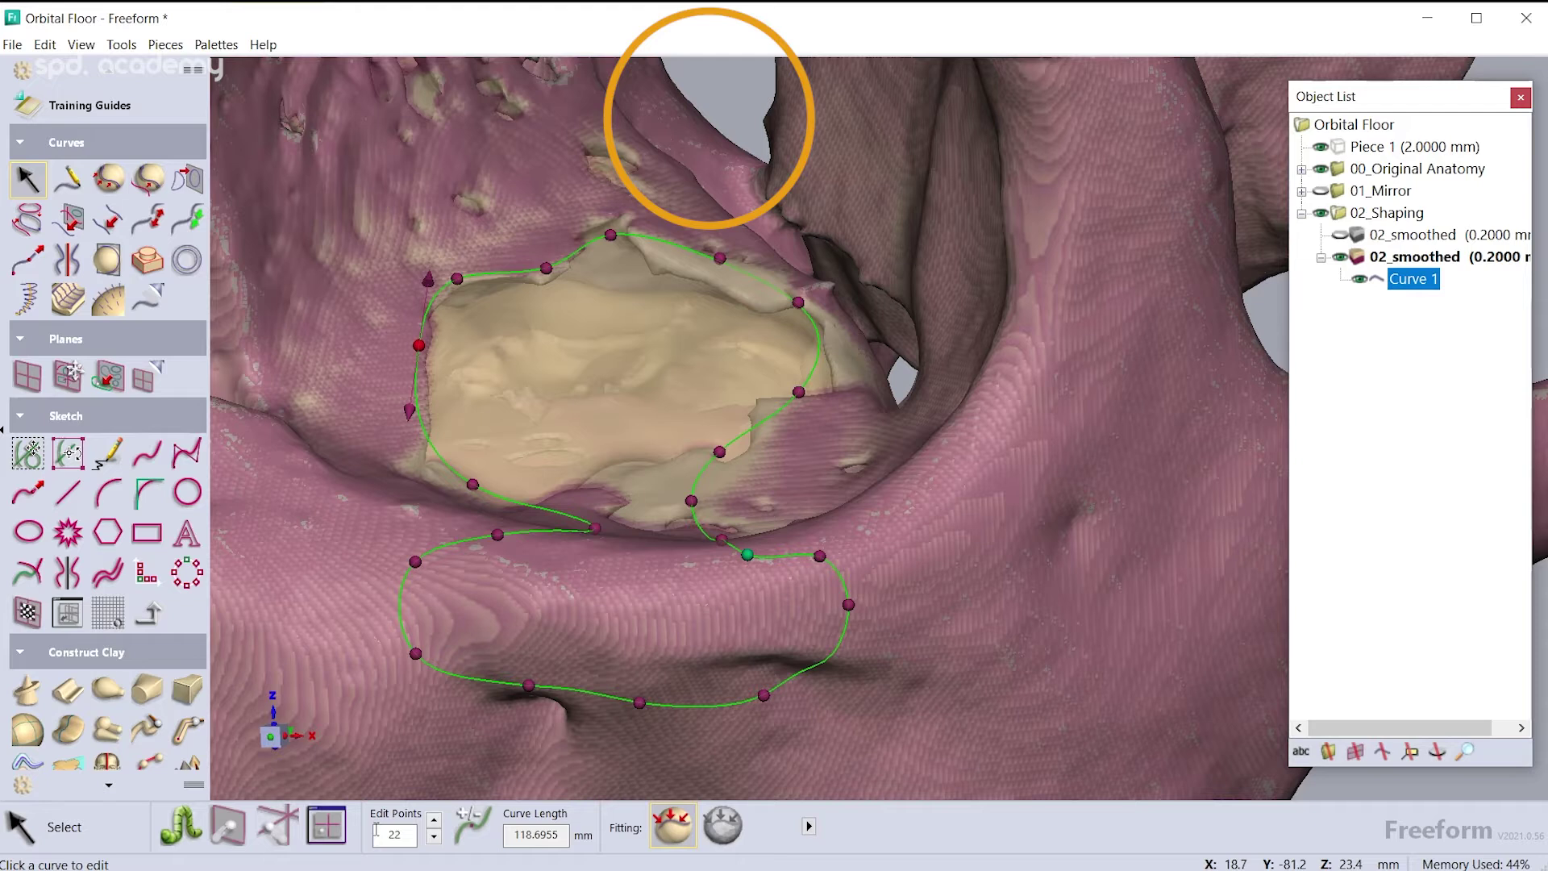
pyautogui.moveTo(736, 546)
pyautogui.mouseDown()
pyautogui.moveTo(570, 690)
pyautogui.moveTo(500, 653)
pyautogui.mouseUp()
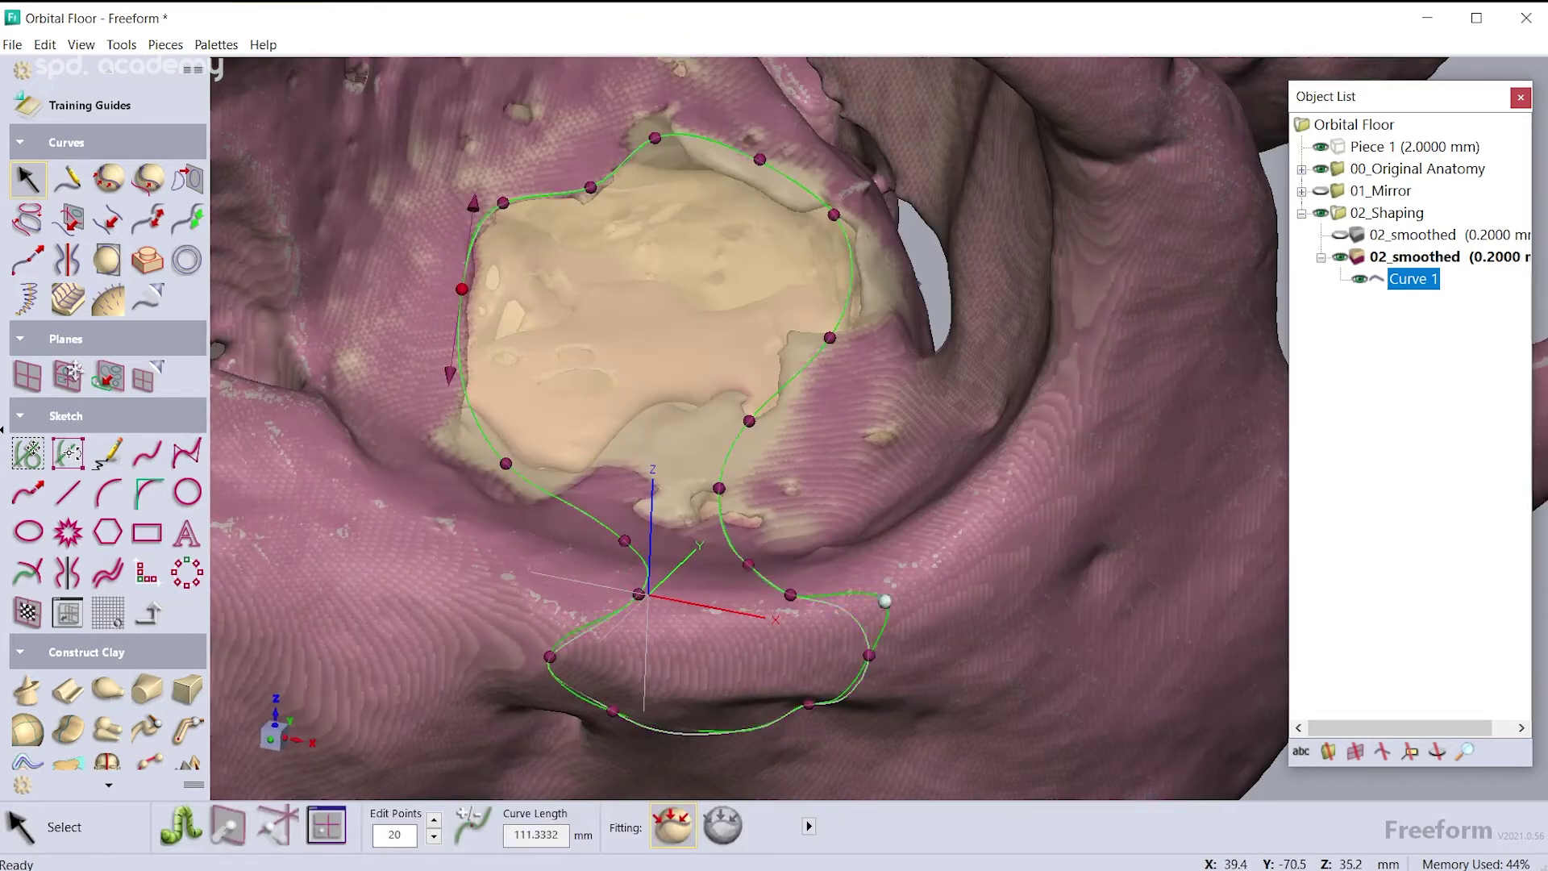
pyautogui.moveTo(884, 600); pyautogui.dragTo(920, 654)
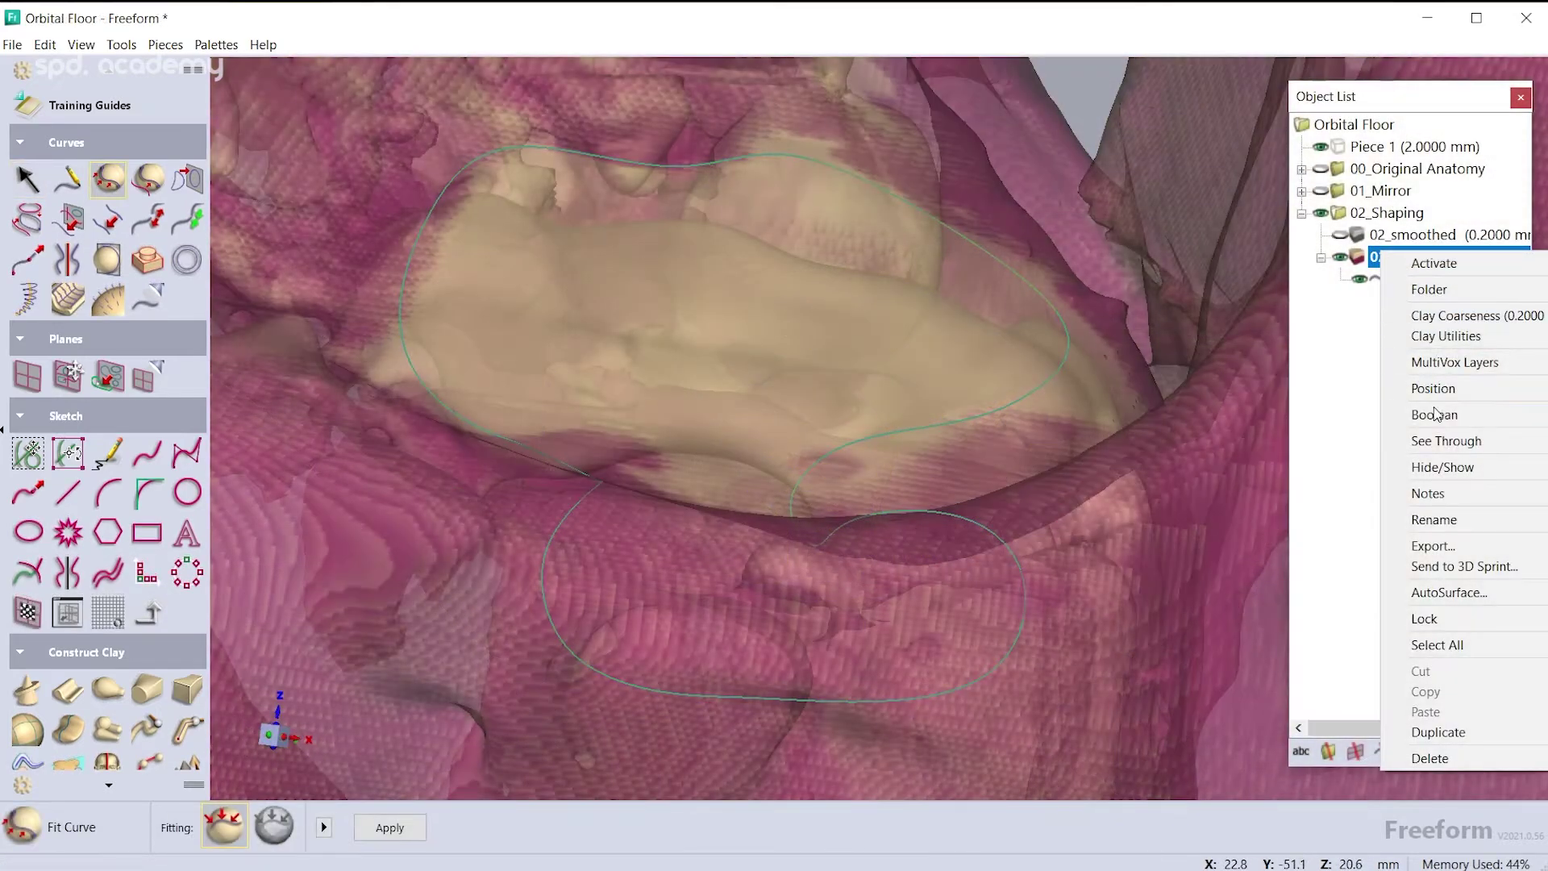
# Turn off see-through on the smoothed bone and re-fit the outline into the smooth Implant Extents curve
pyautogui.click(1422, 440)
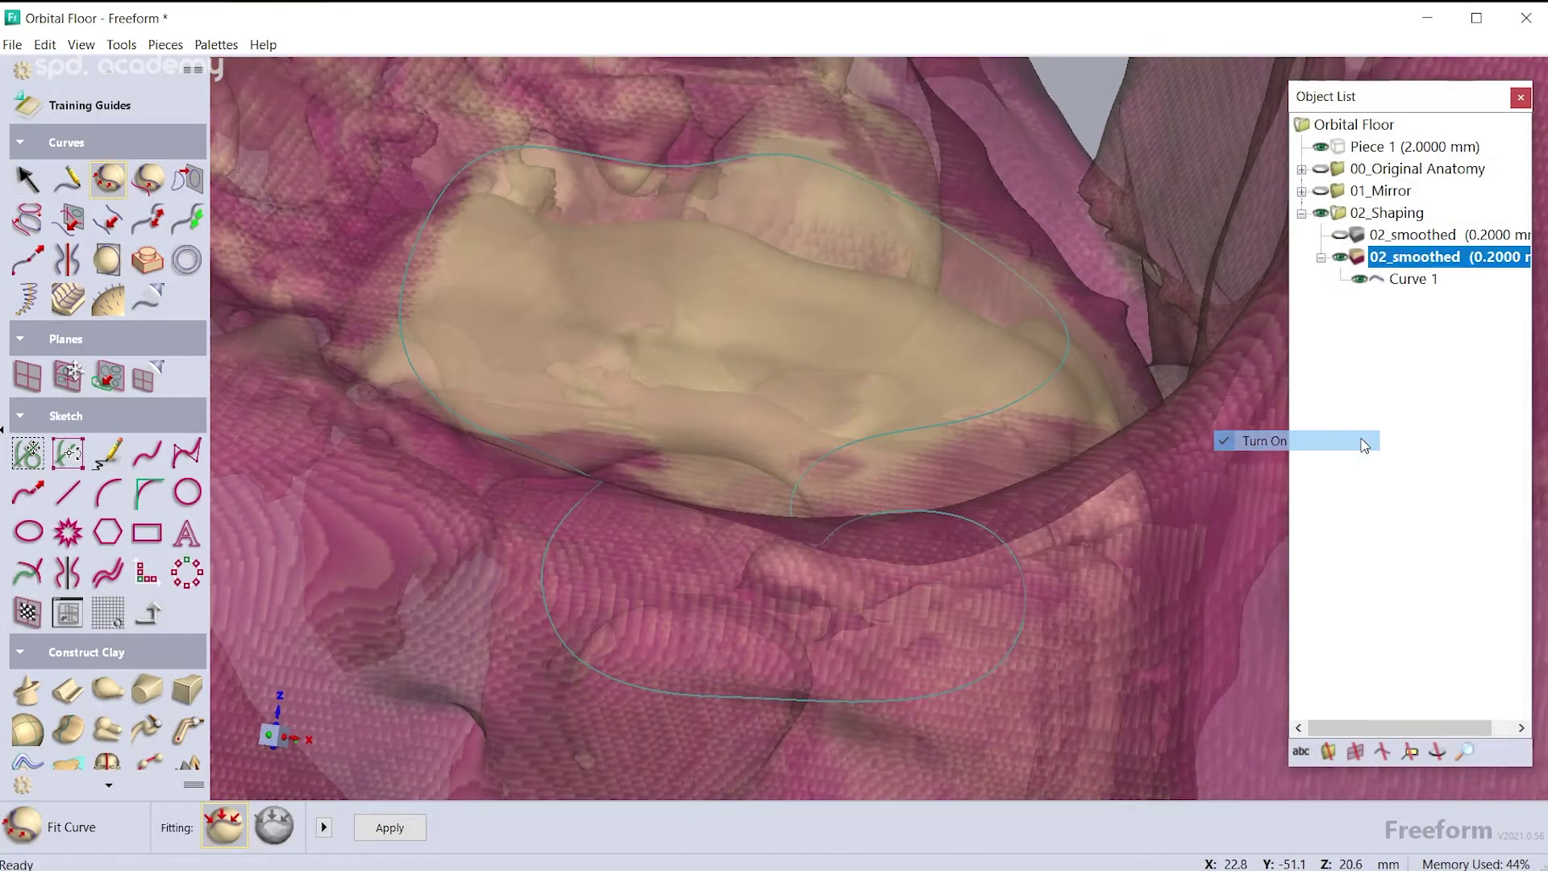
pyautogui.moveTo(730, 368); pyautogui.dragTo(685, 439, button='middle')
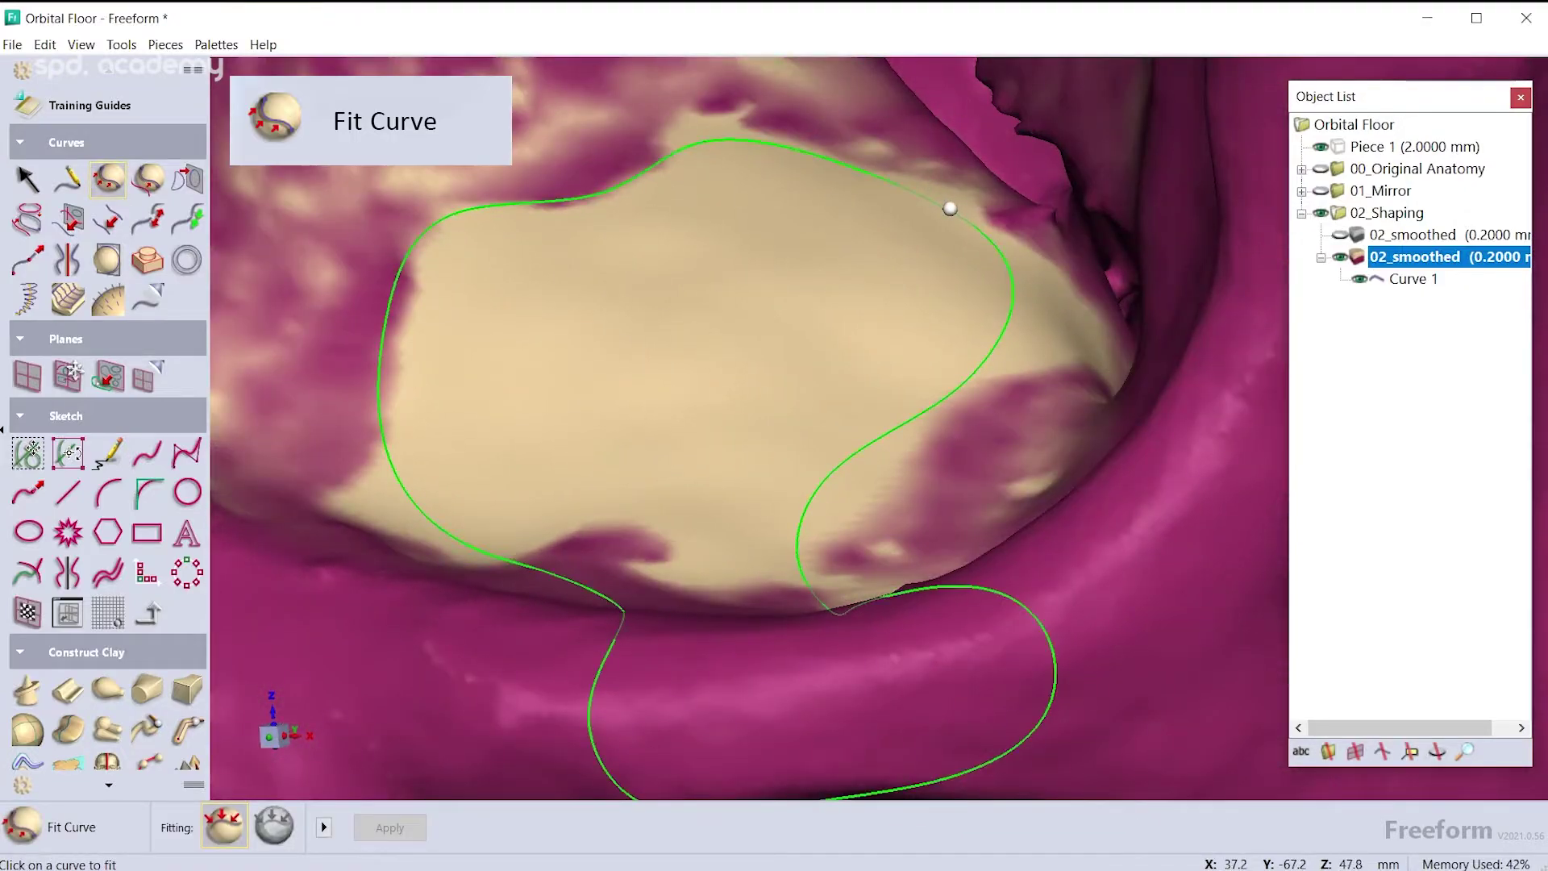
pyautogui.click(950, 208)
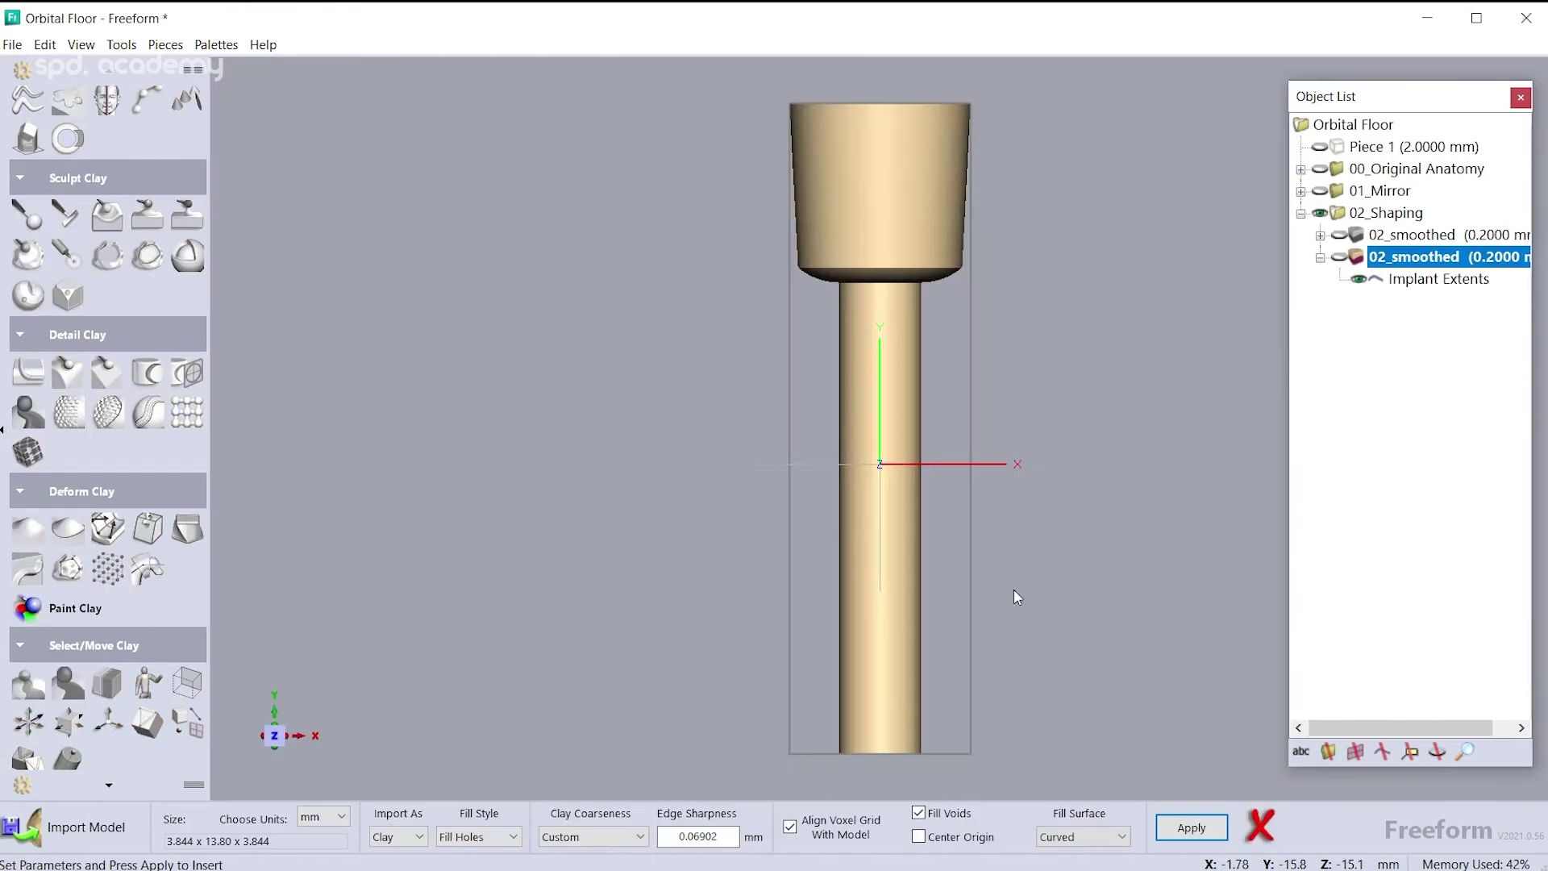
# Import the screw cylinder as a mesh instead of clay and insert it into the scene
pyautogui.click(397, 836)
pyautogui.click(395, 804)
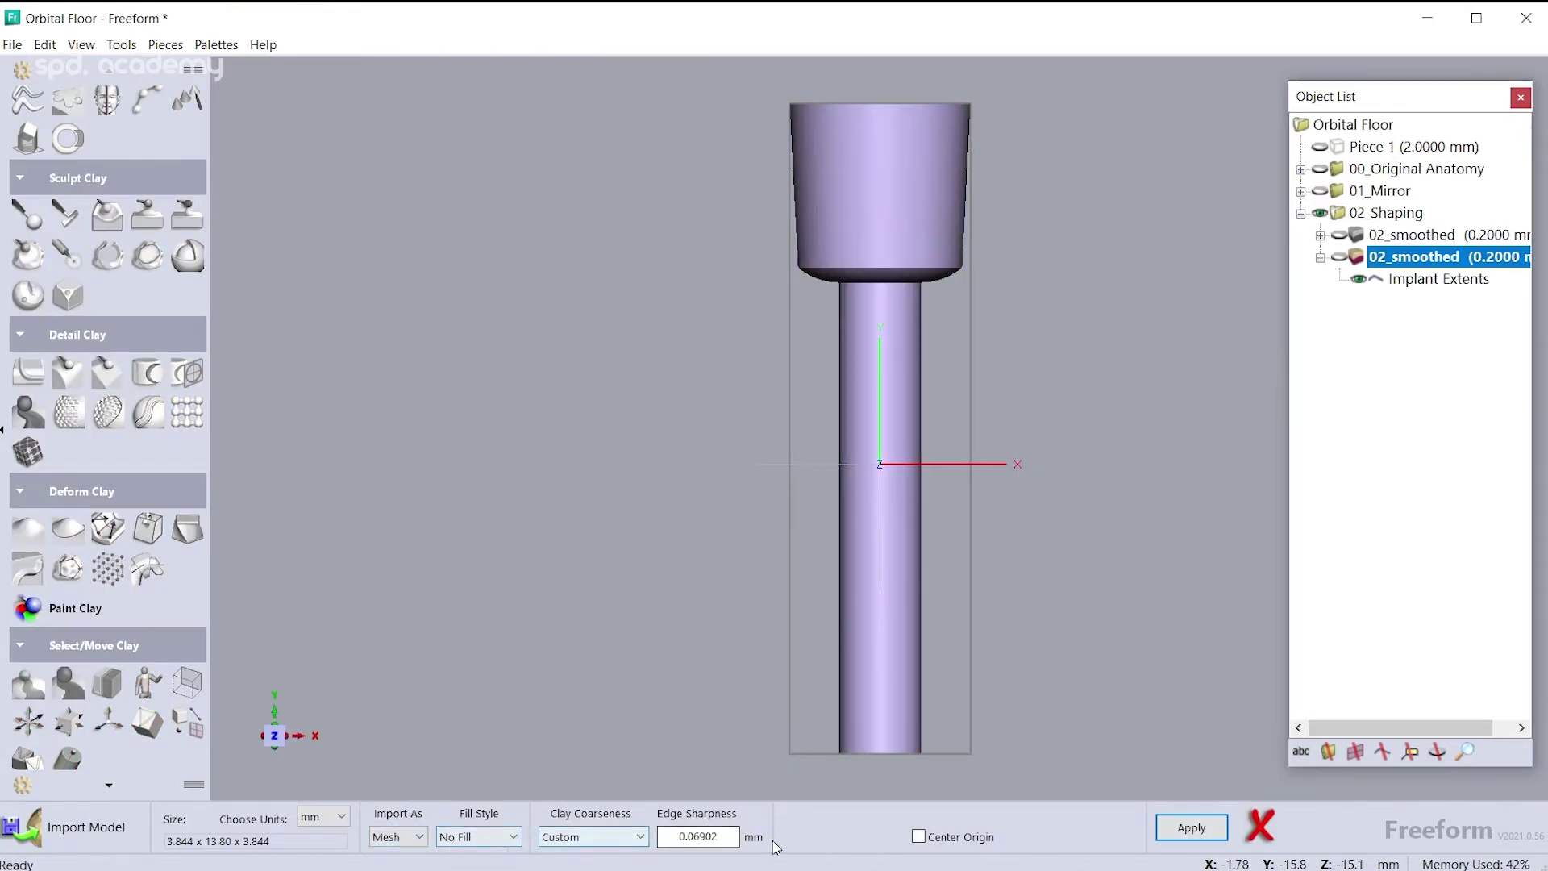
pyautogui.click(1191, 828)
pyautogui.moveTo(879, 483); pyautogui.dragTo(312, 804, button='right')
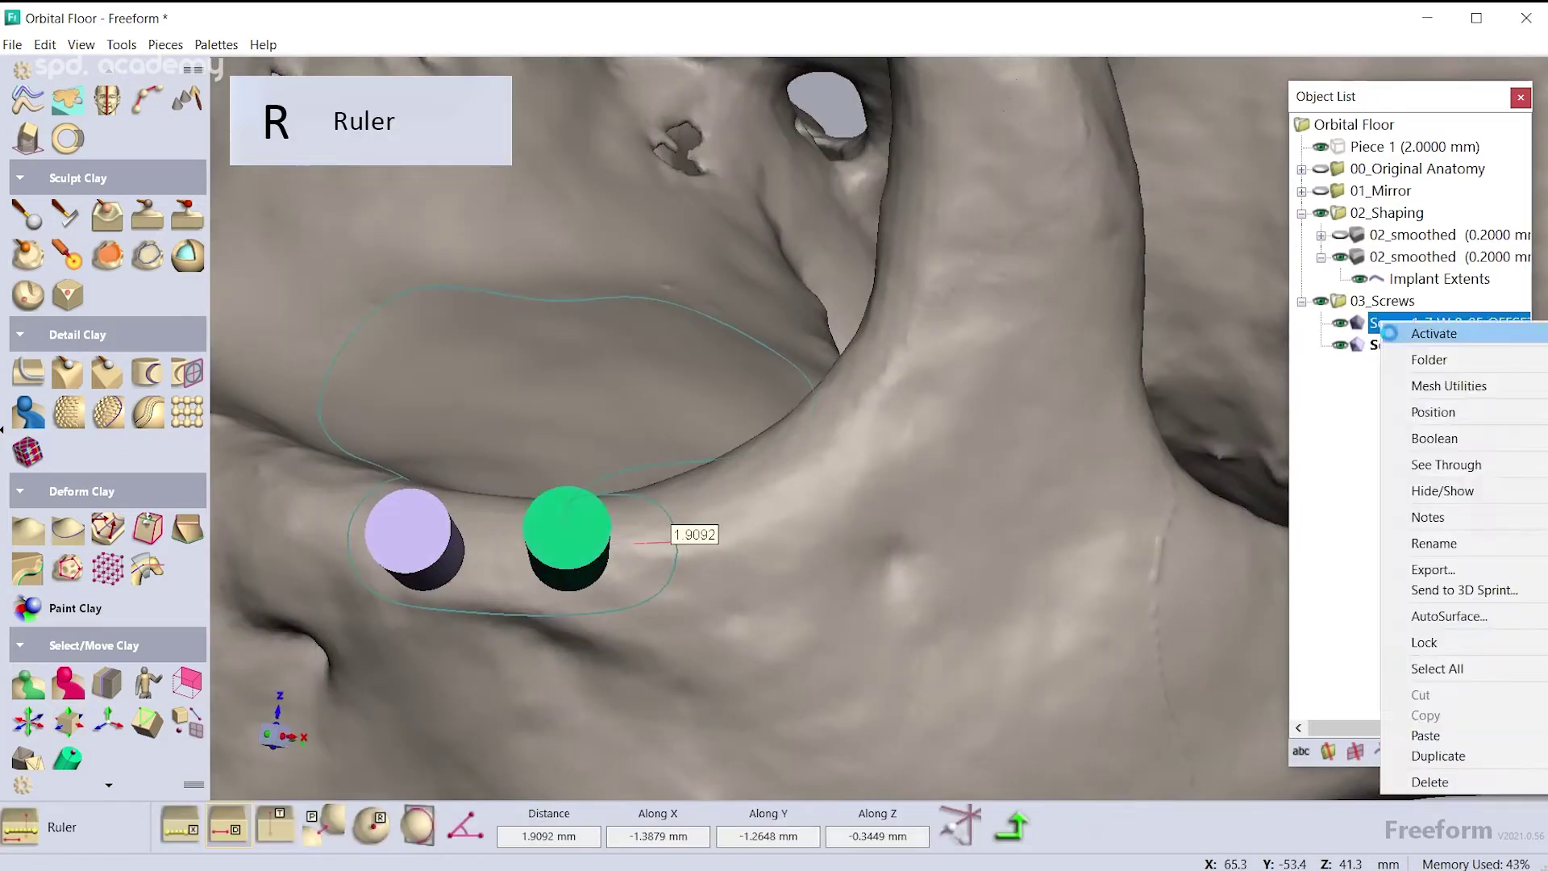
# Select the second screw piece and start Position > Reposition Piece on it
pyautogui.click(1390, 333)
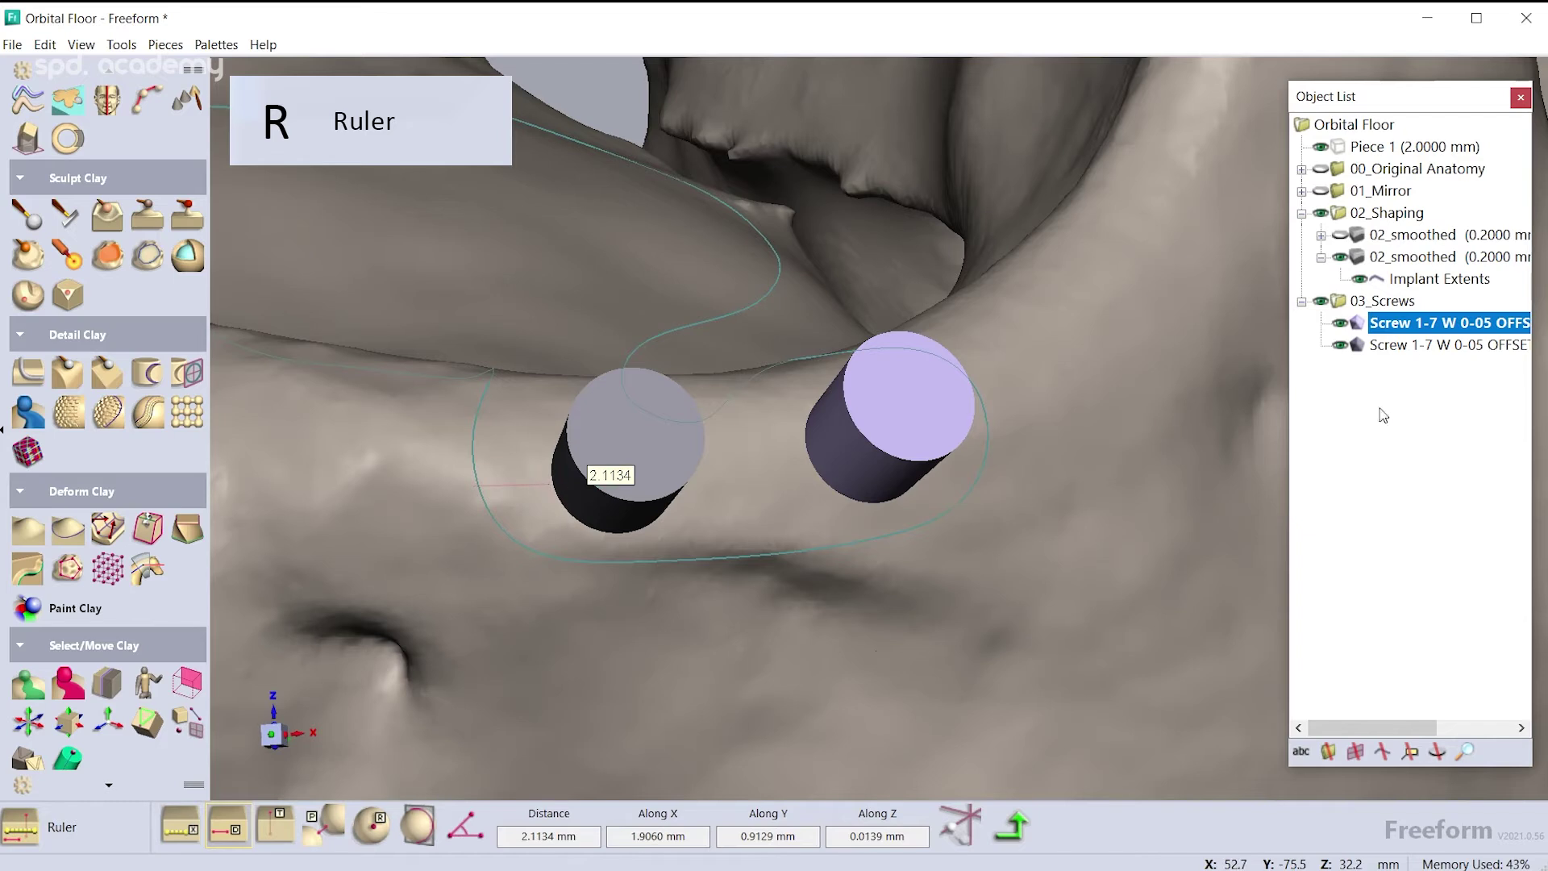
pyautogui.click(1350, 346)
pyautogui.moveTo(1288, 385); pyautogui.dragTo(1244, 385)
pyautogui.rightClick(1294, 347)
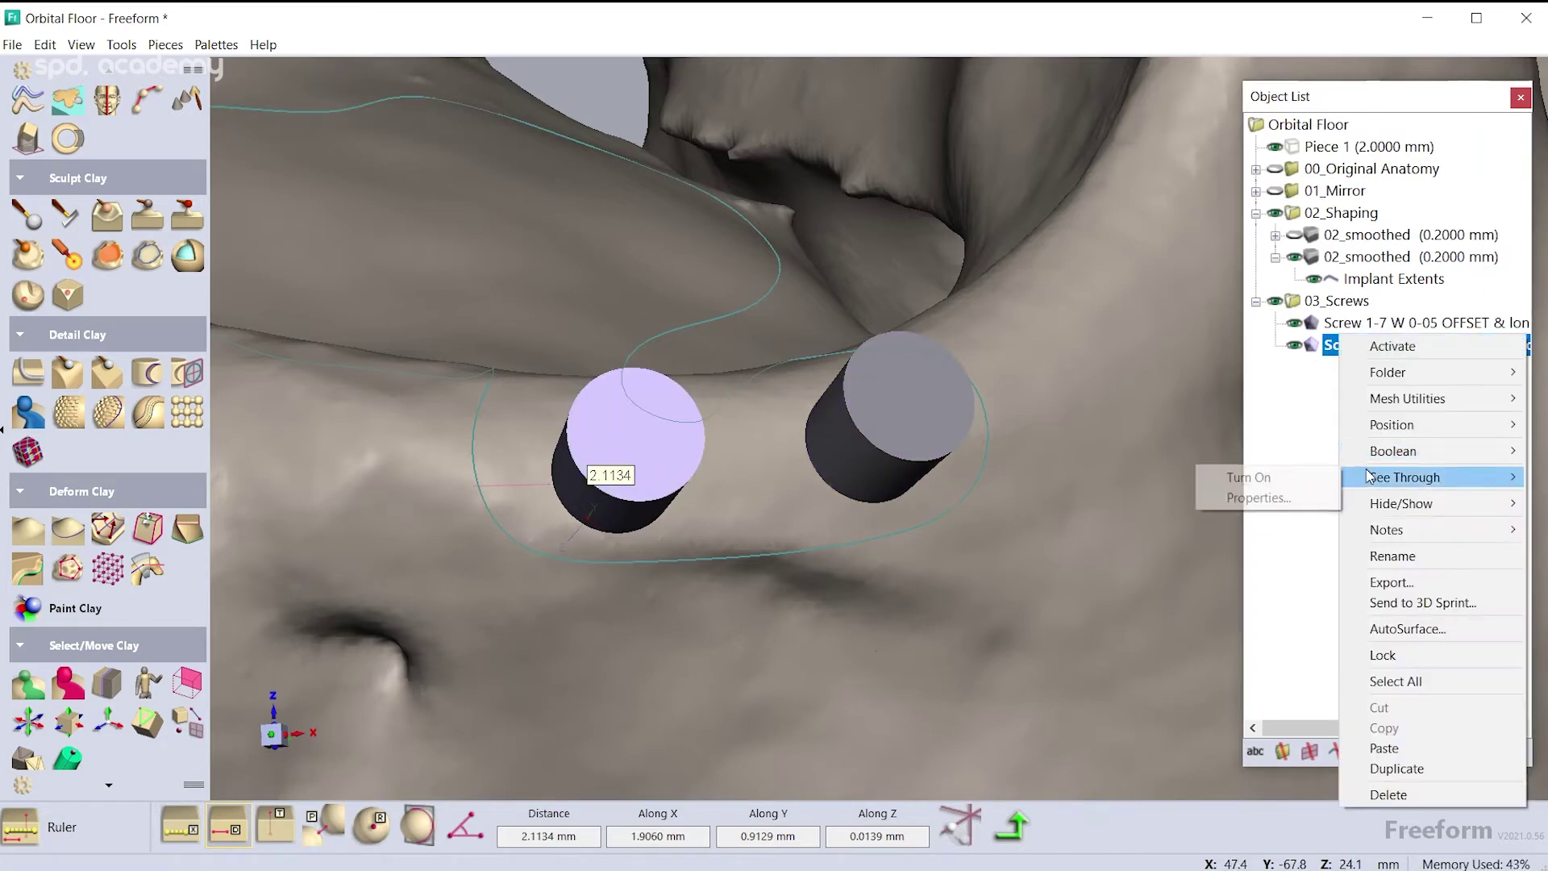
pyautogui.click(1298, 369)
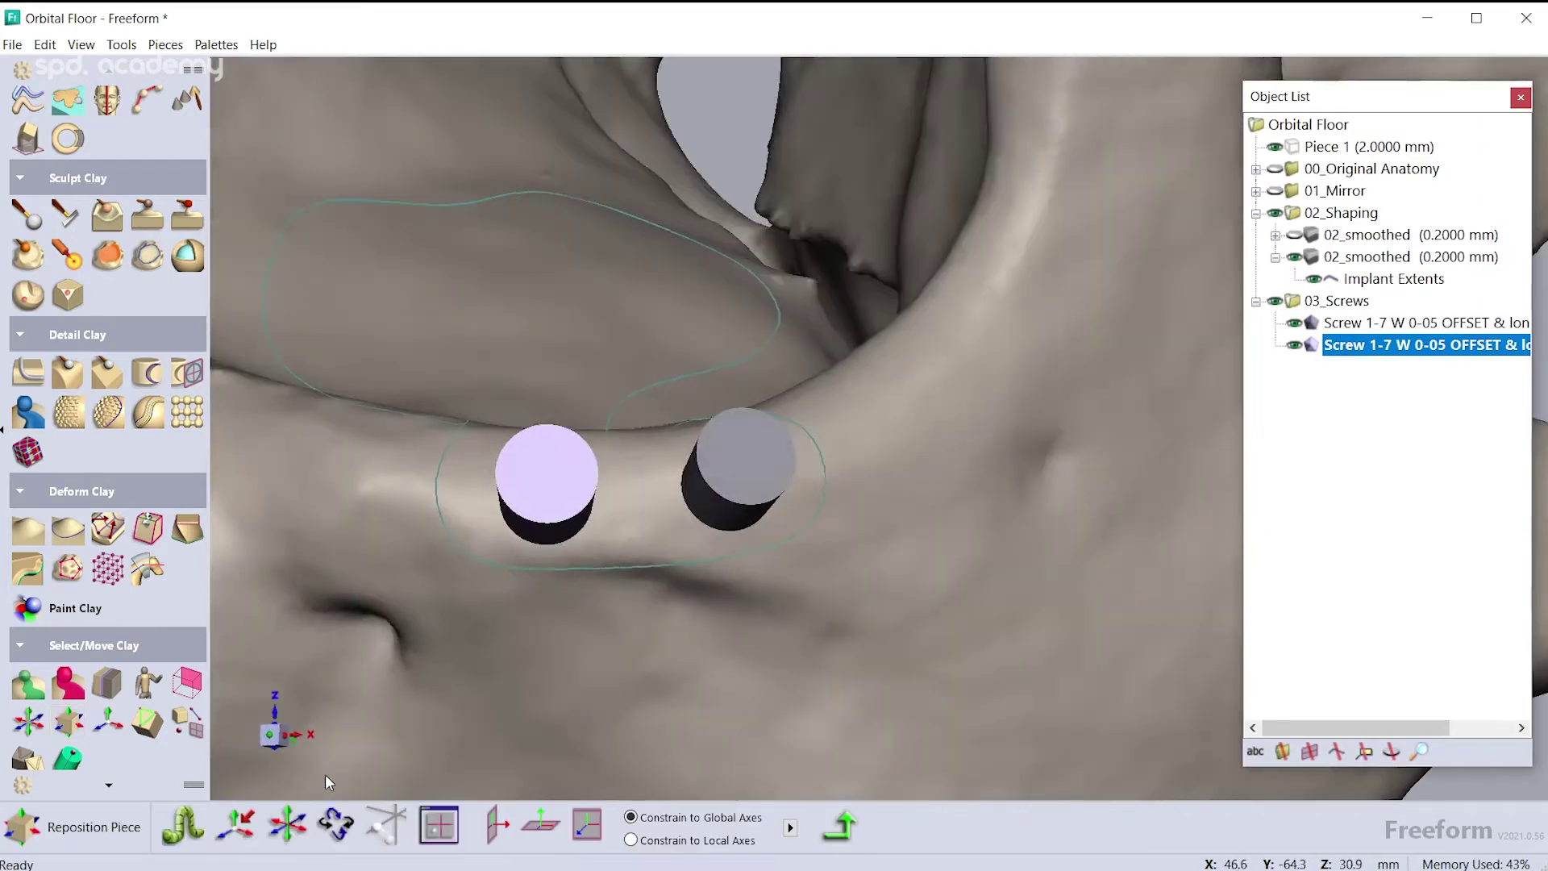
# Duplicate the 02_smoothed bone piece and set its clay coarseness to 0.1 mm
pyautogui.rightClick(1364, 280)
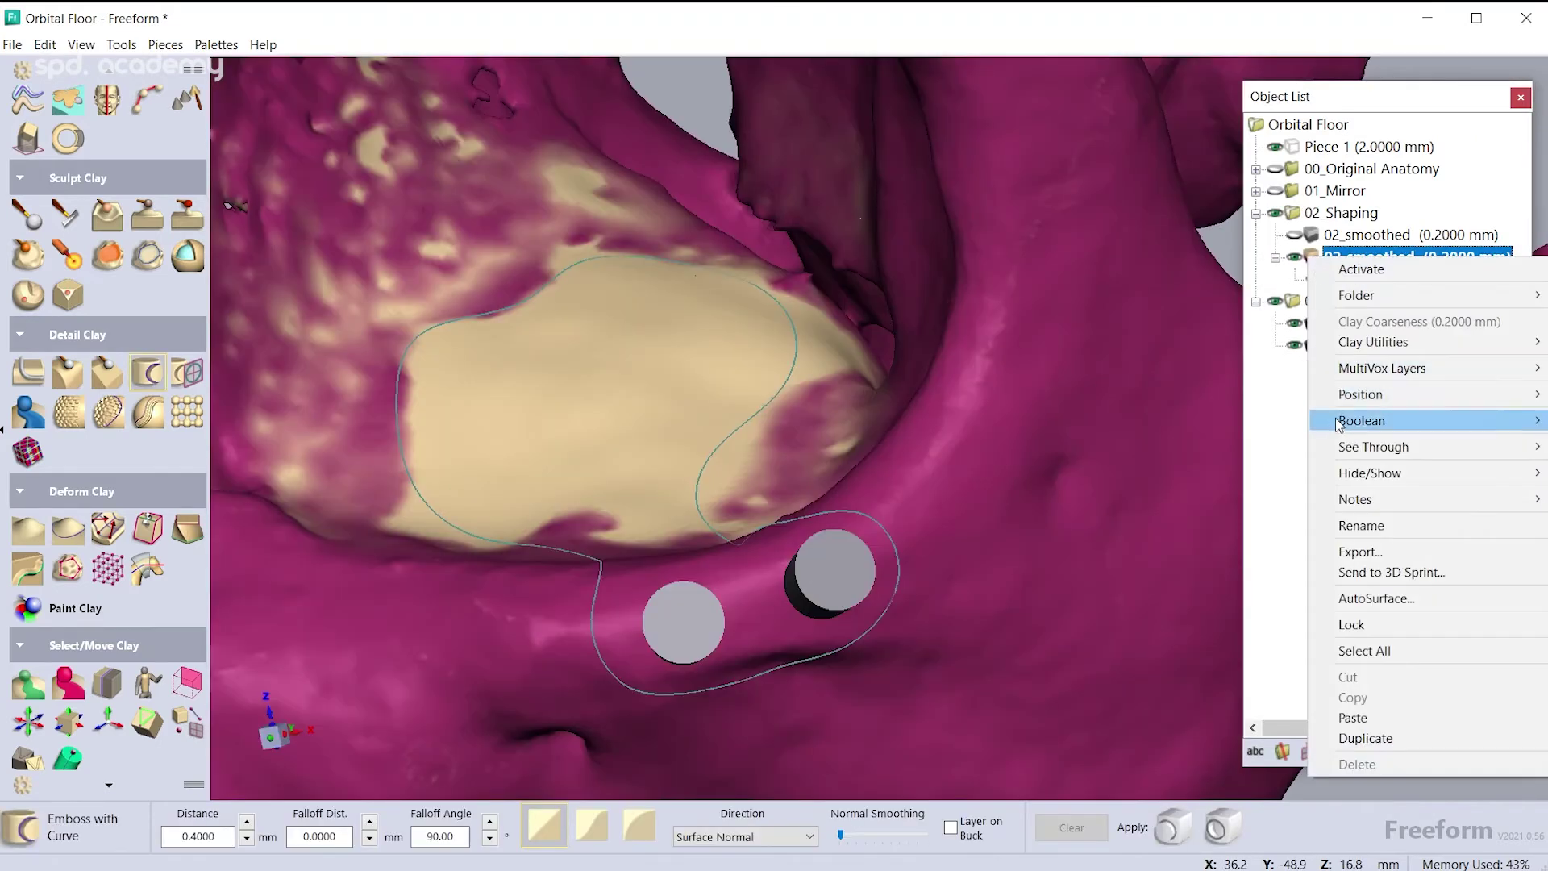
pyautogui.click(1338, 740)
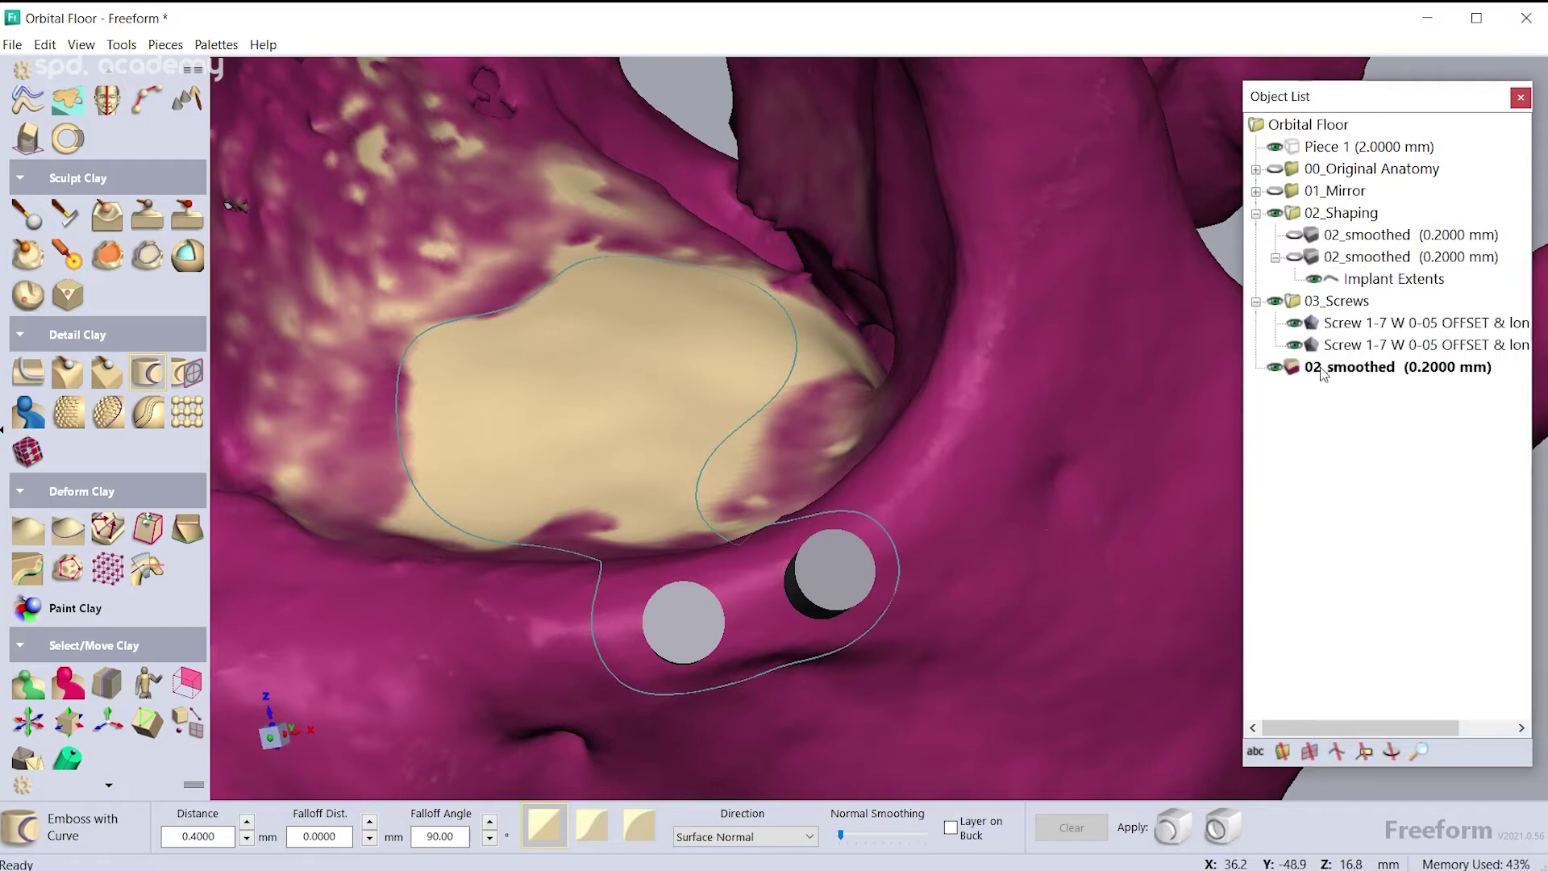
pyautogui.rightClick(1323, 373)
pyautogui.click(1313, 412)
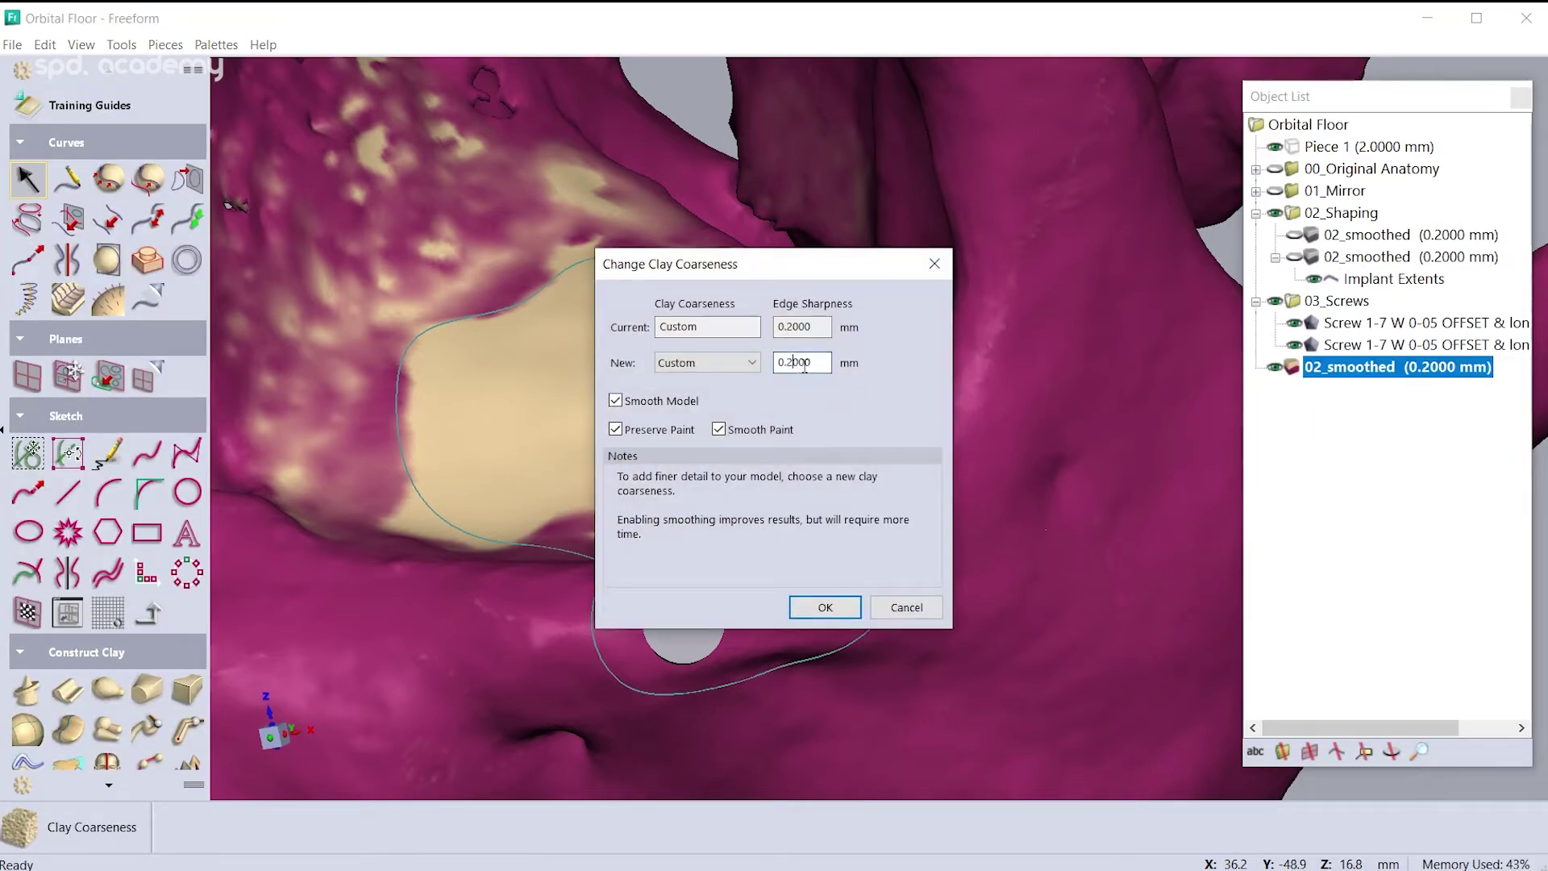
pyautogui.click(827, 607)
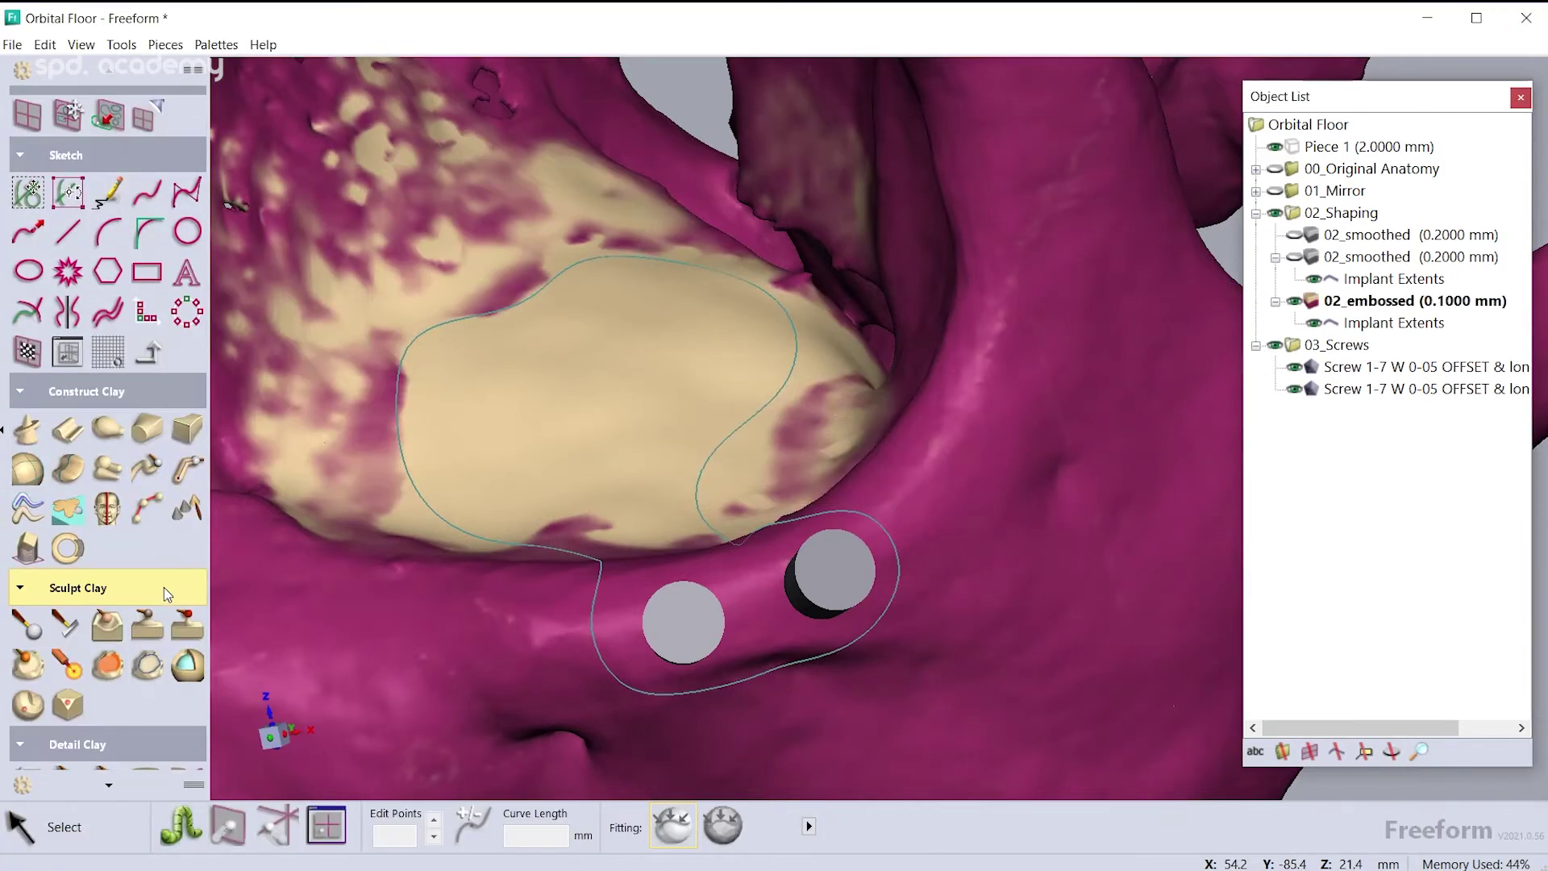
# Emboss with Curve along Implant Extents, Surface Normal direction, raising the clay 0.4 mm
pyautogui.scroll(-3, 163, 587)
pyautogui.click(158, 599)
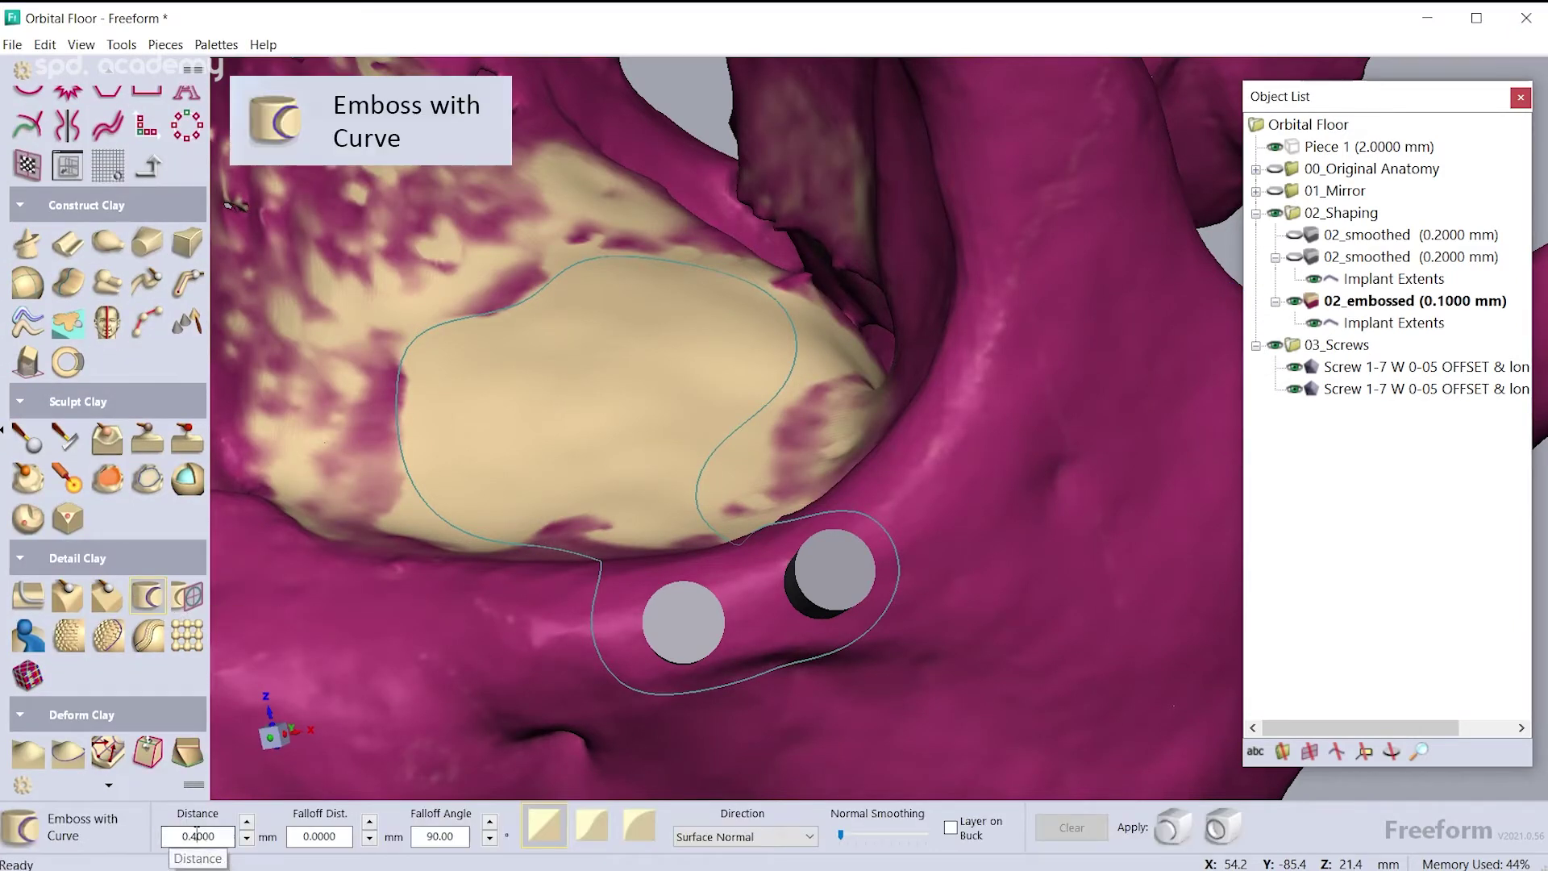
pyautogui.click(750, 838)
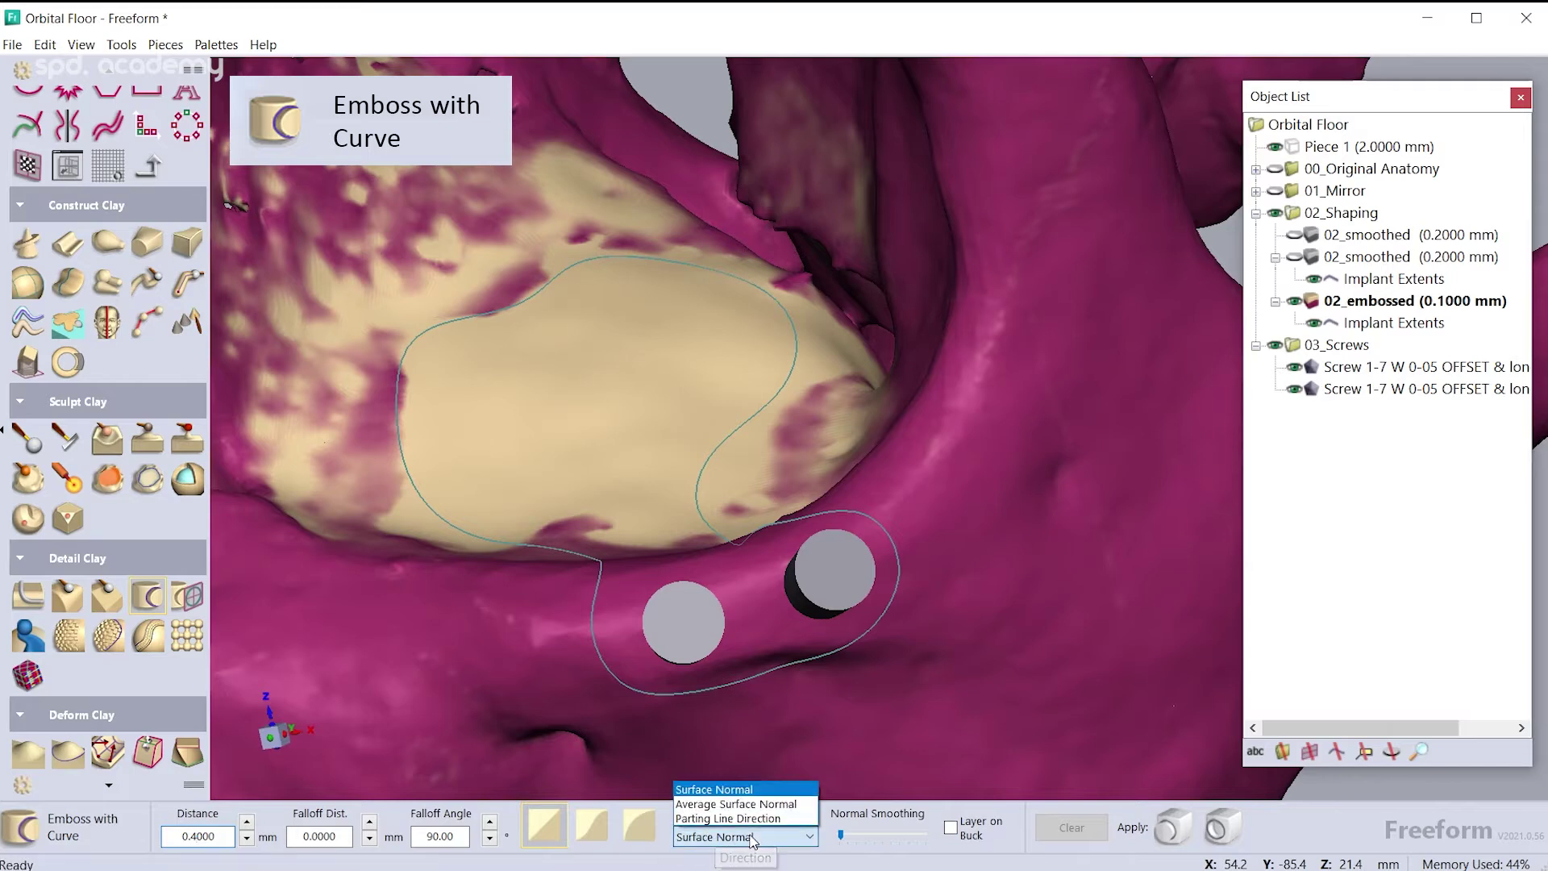
pyautogui.click(779, 842)
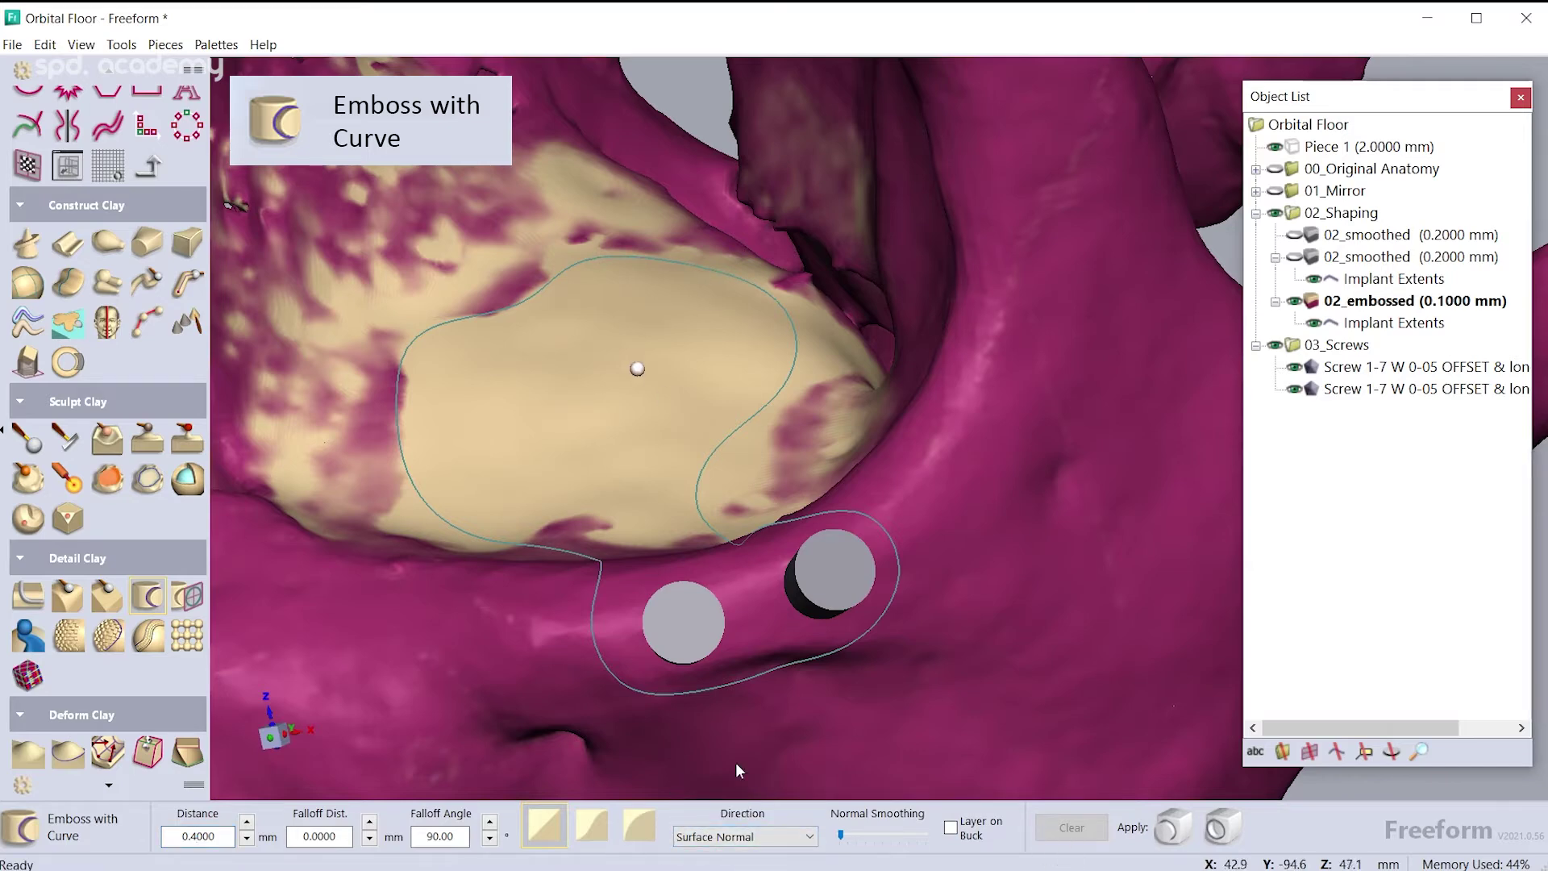
pyautogui.click(709, 442)
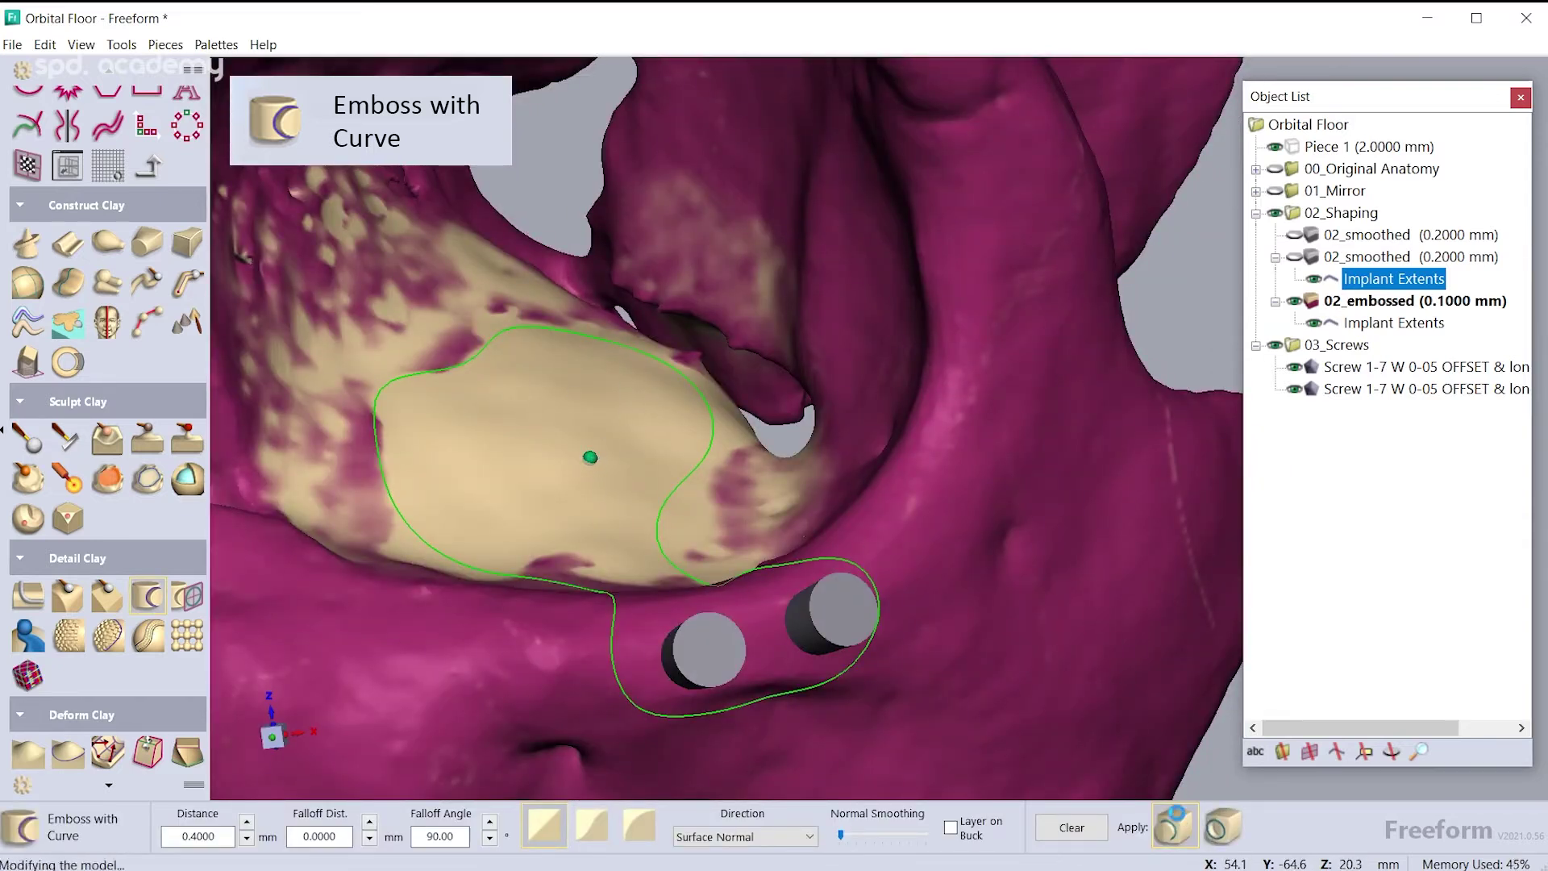
pyautogui.click(1179, 821)
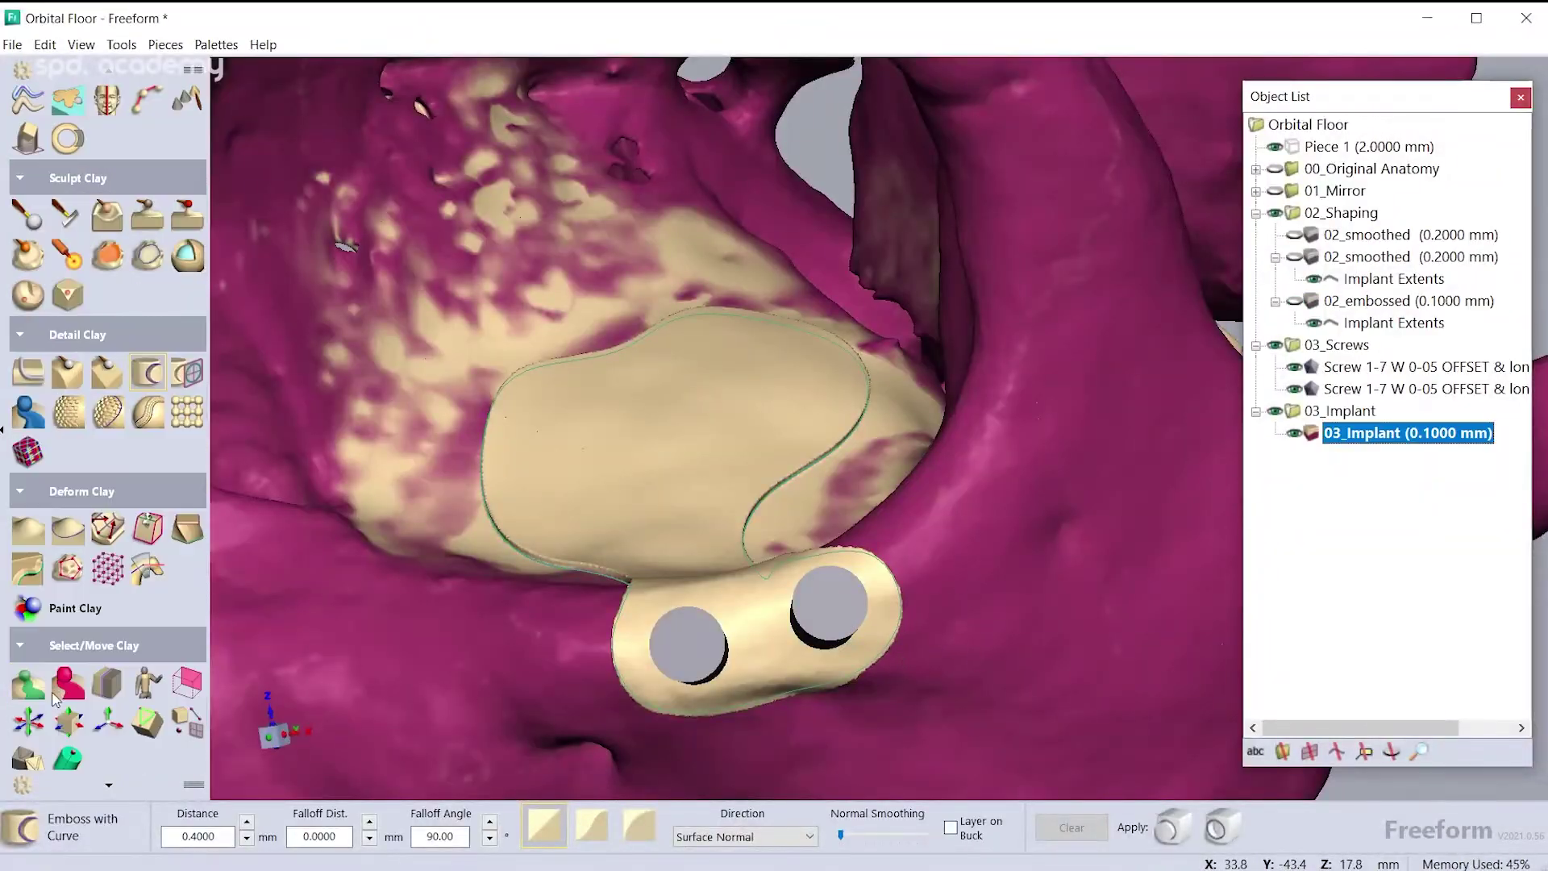
# Select all the implant clay and remove it from the buck
pyautogui.click(28, 683)
pyautogui.click(247, 826)
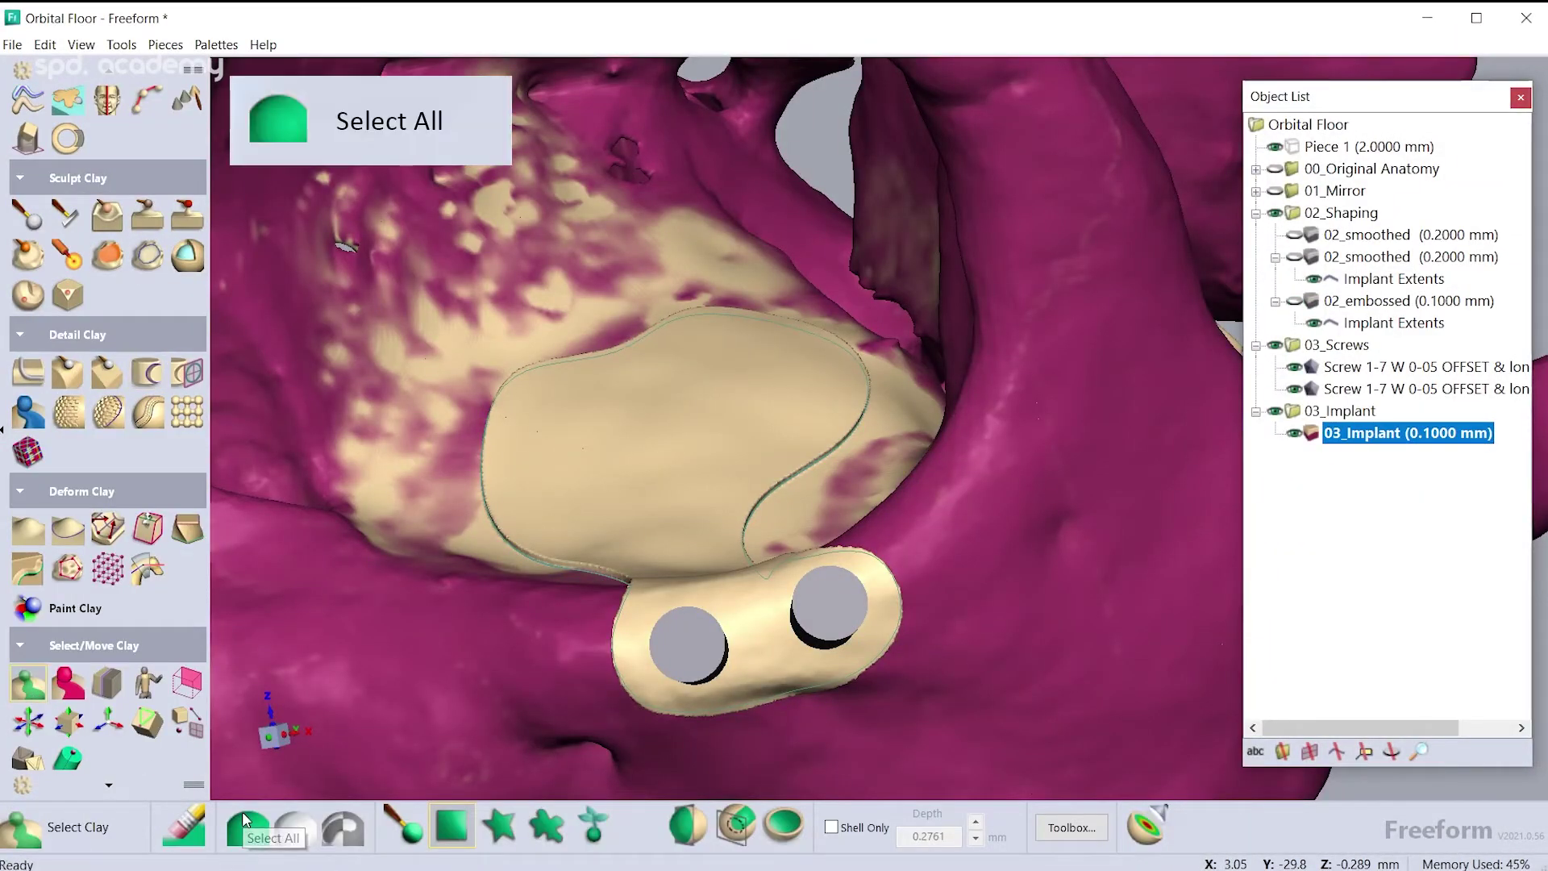
pyautogui.click(1070, 827)
pyautogui.click(391, 737)
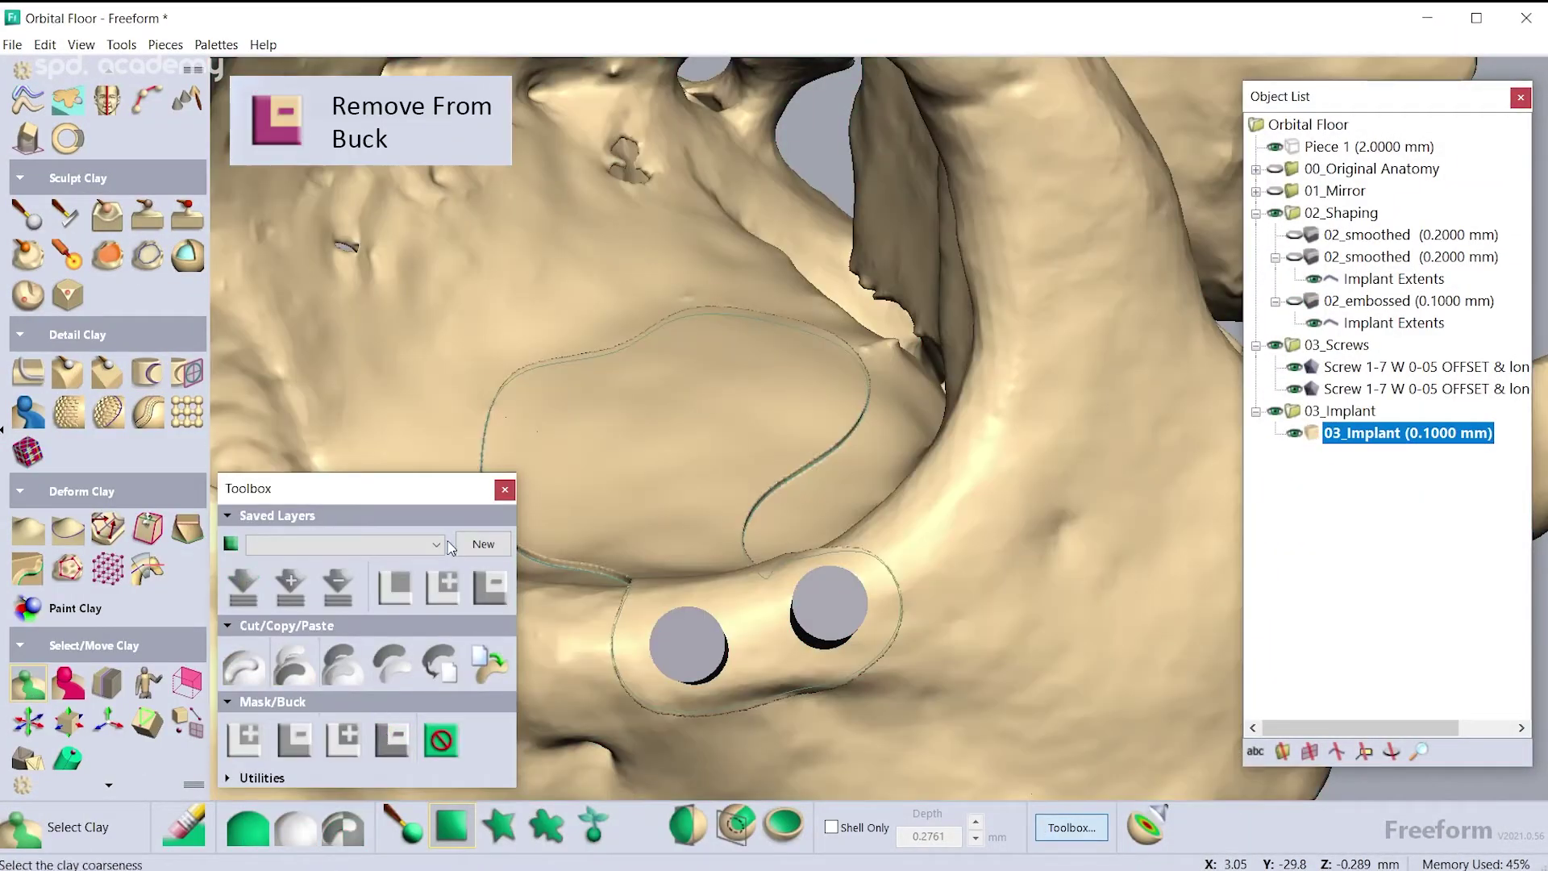
pyautogui.click(505, 489)
# Reposition the second screw piece and make the first screw the active piece
pyautogui.rightClick(1290, 388)
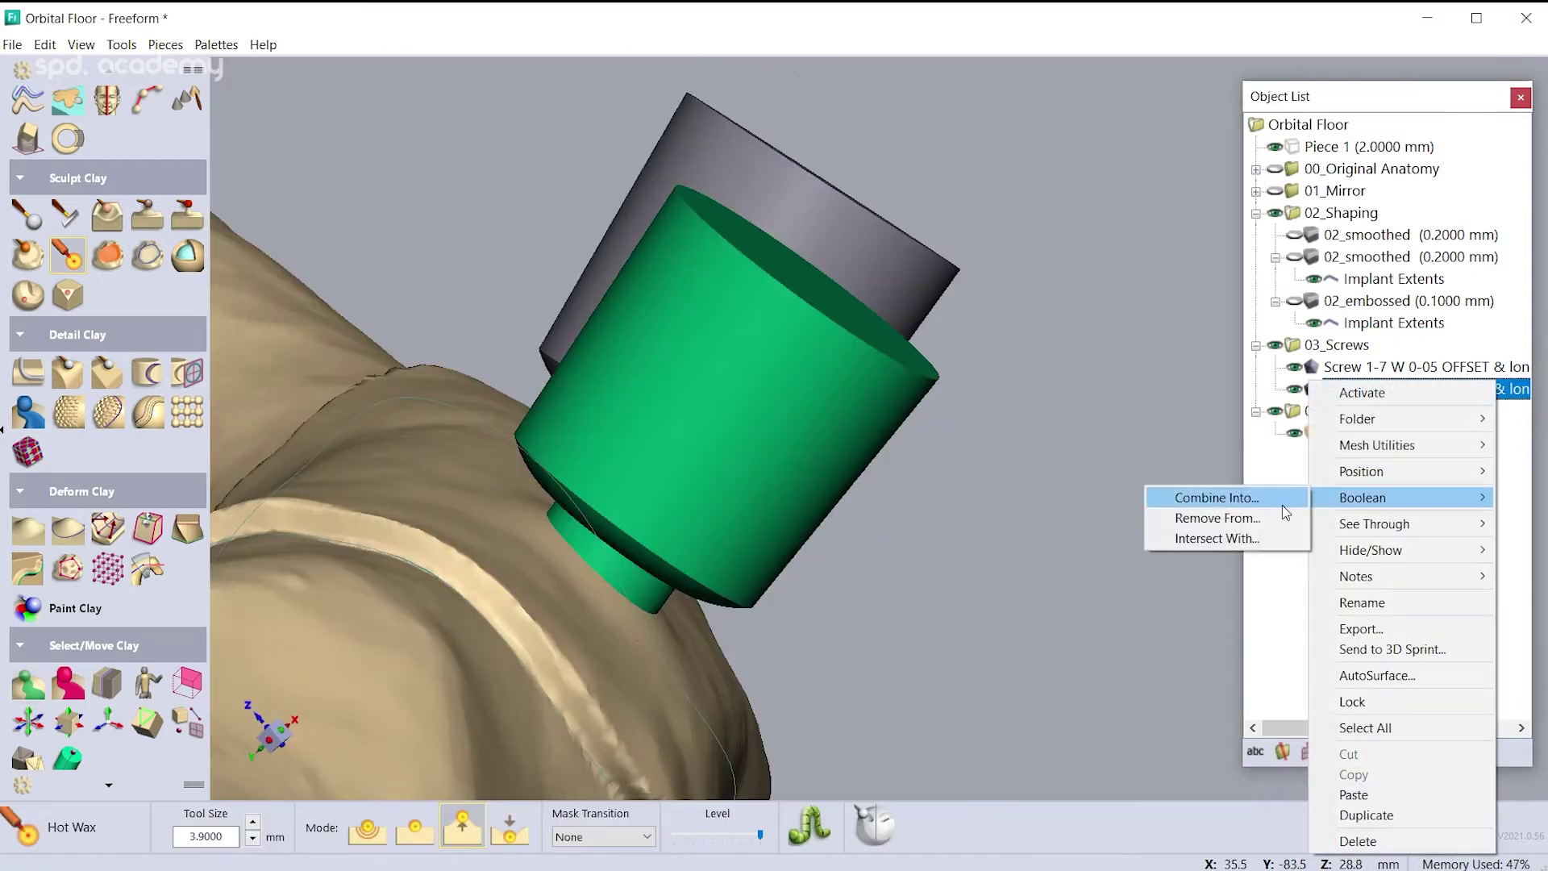
pyautogui.click(1201, 467)
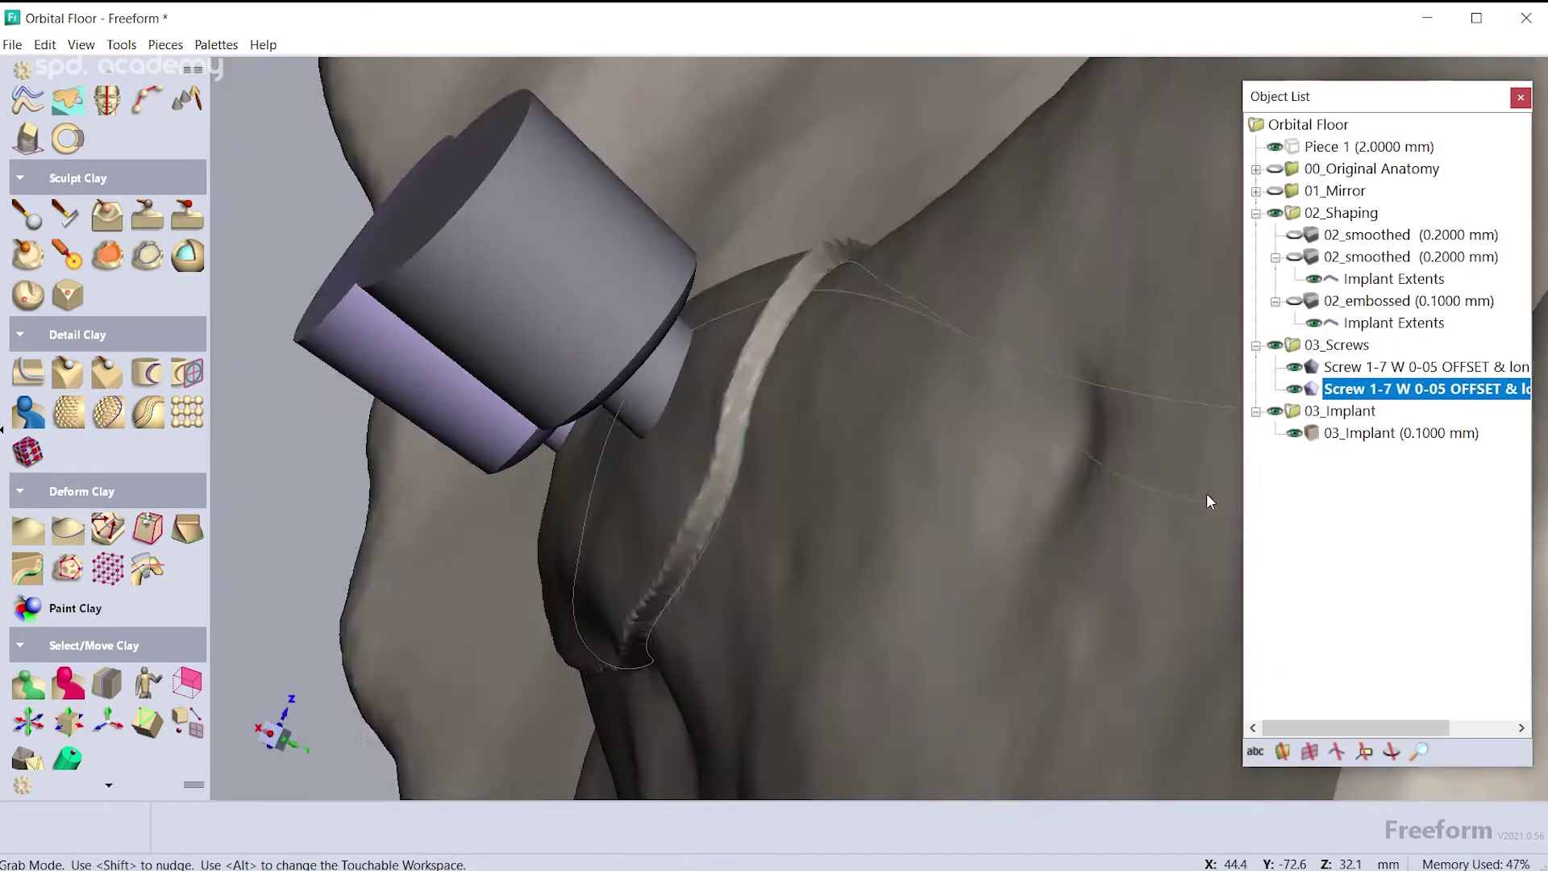
pyautogui.rightClick(1301, 364)
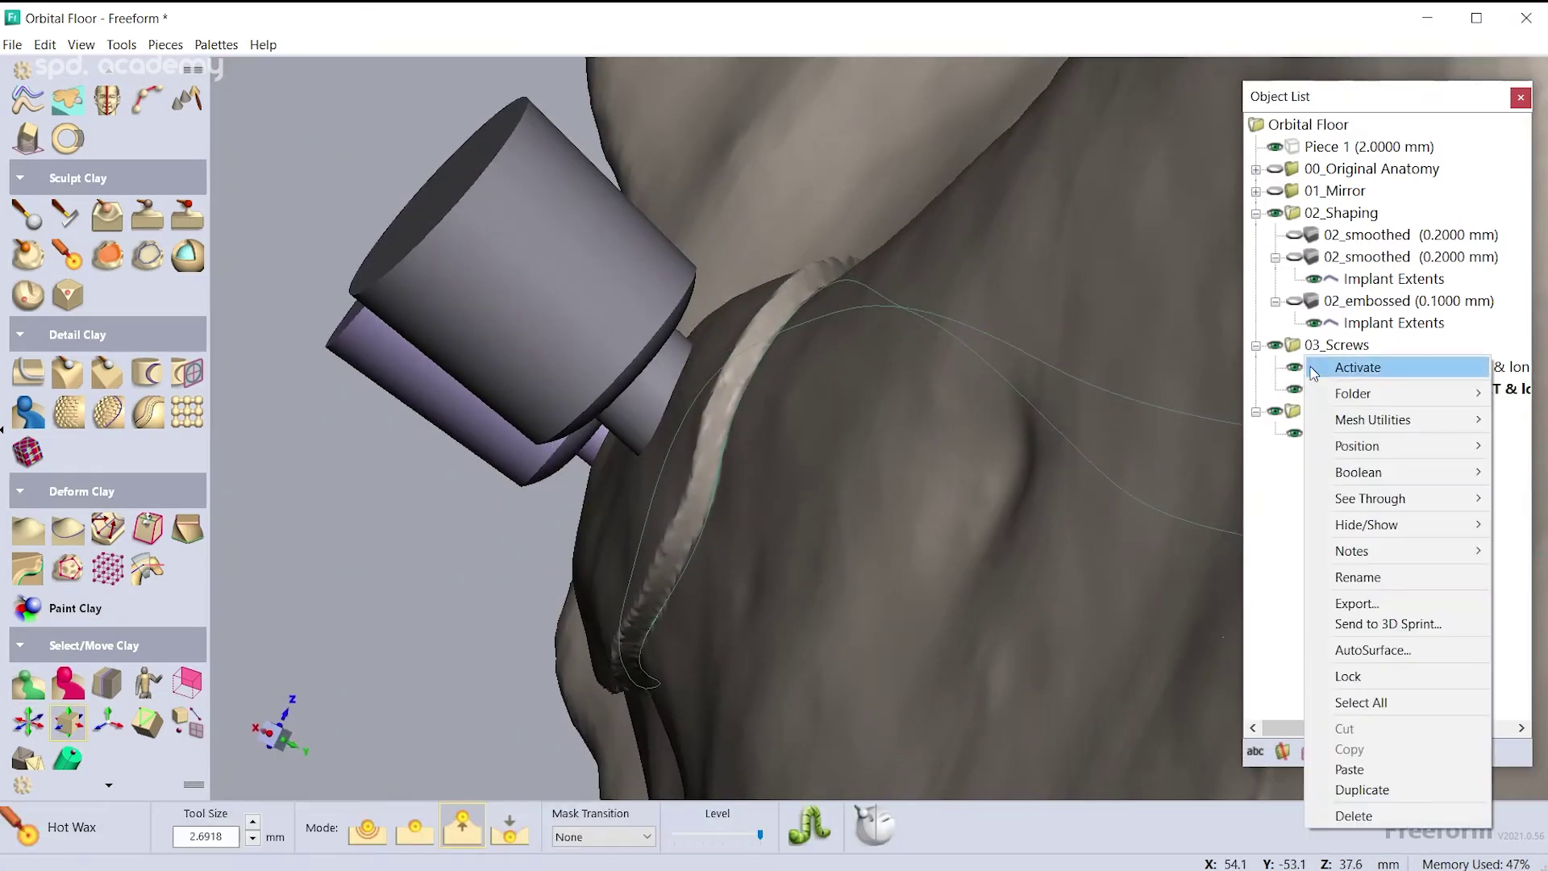
pyautogui.click(1322, 364)
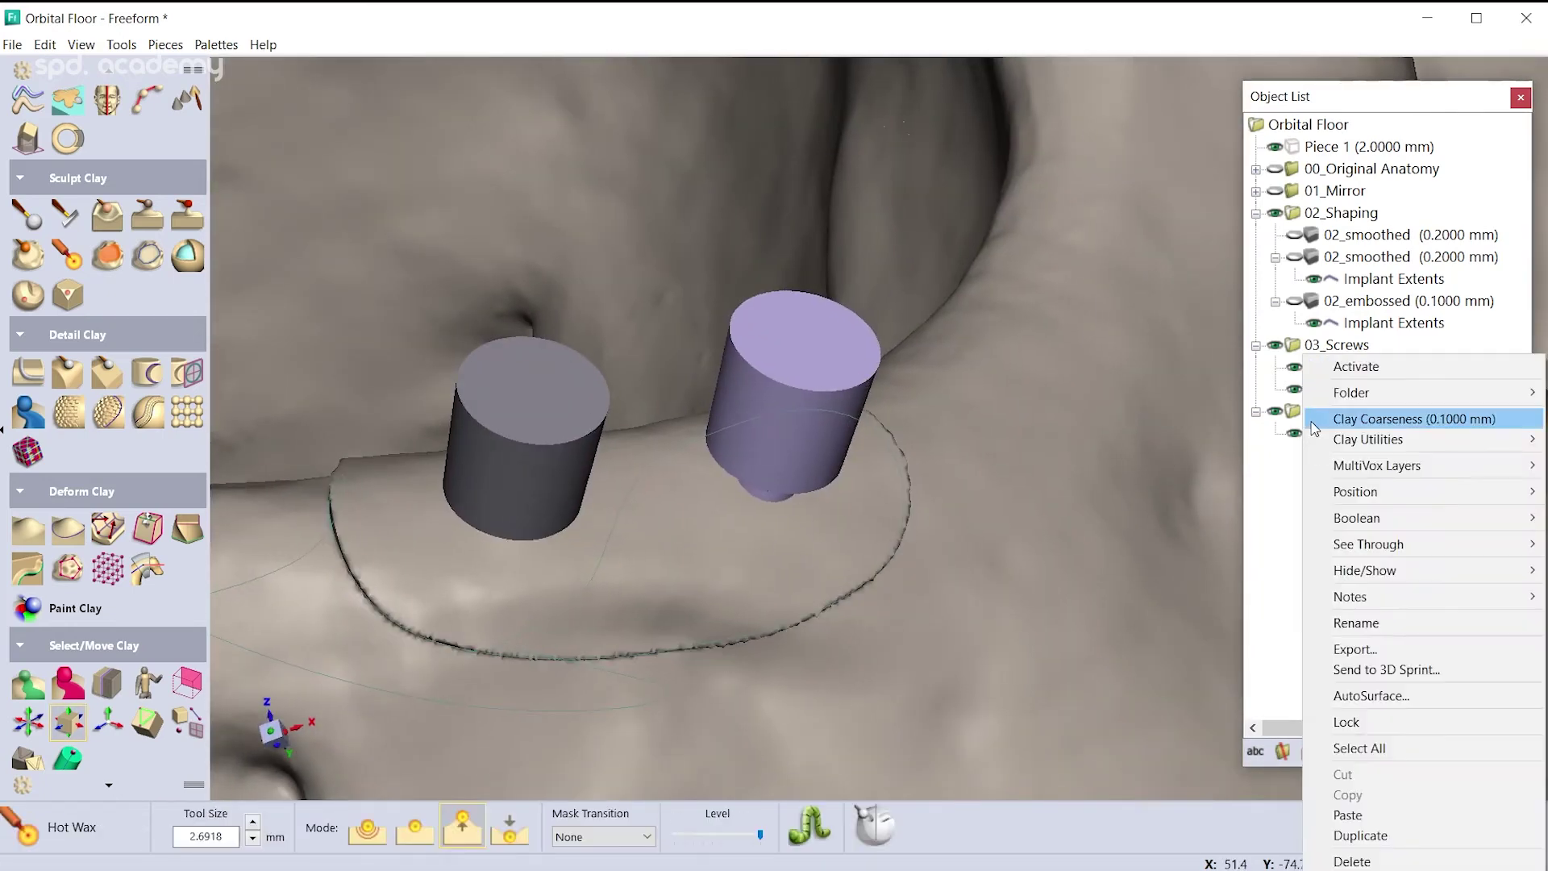
# Make 03_Implant the active piece and turn on See Through for the screw cylinders
pyautogui.click(1370, 414)
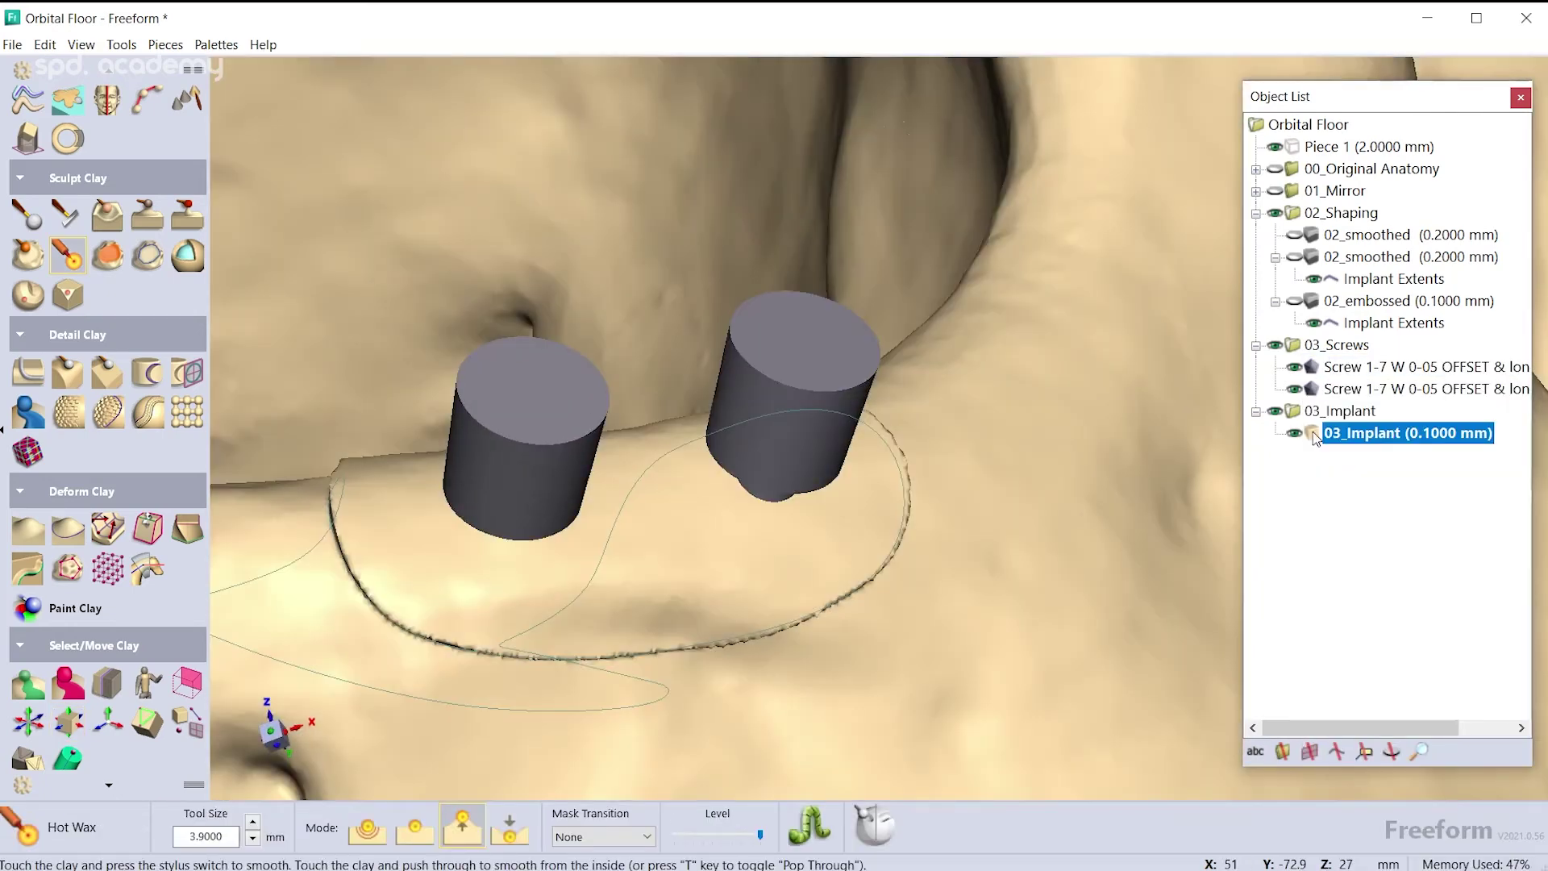
pyautogui.rightClick(1310, 363)
pyautogui.moveTo(1306, 513)
pyautogui.click(1216, 502)
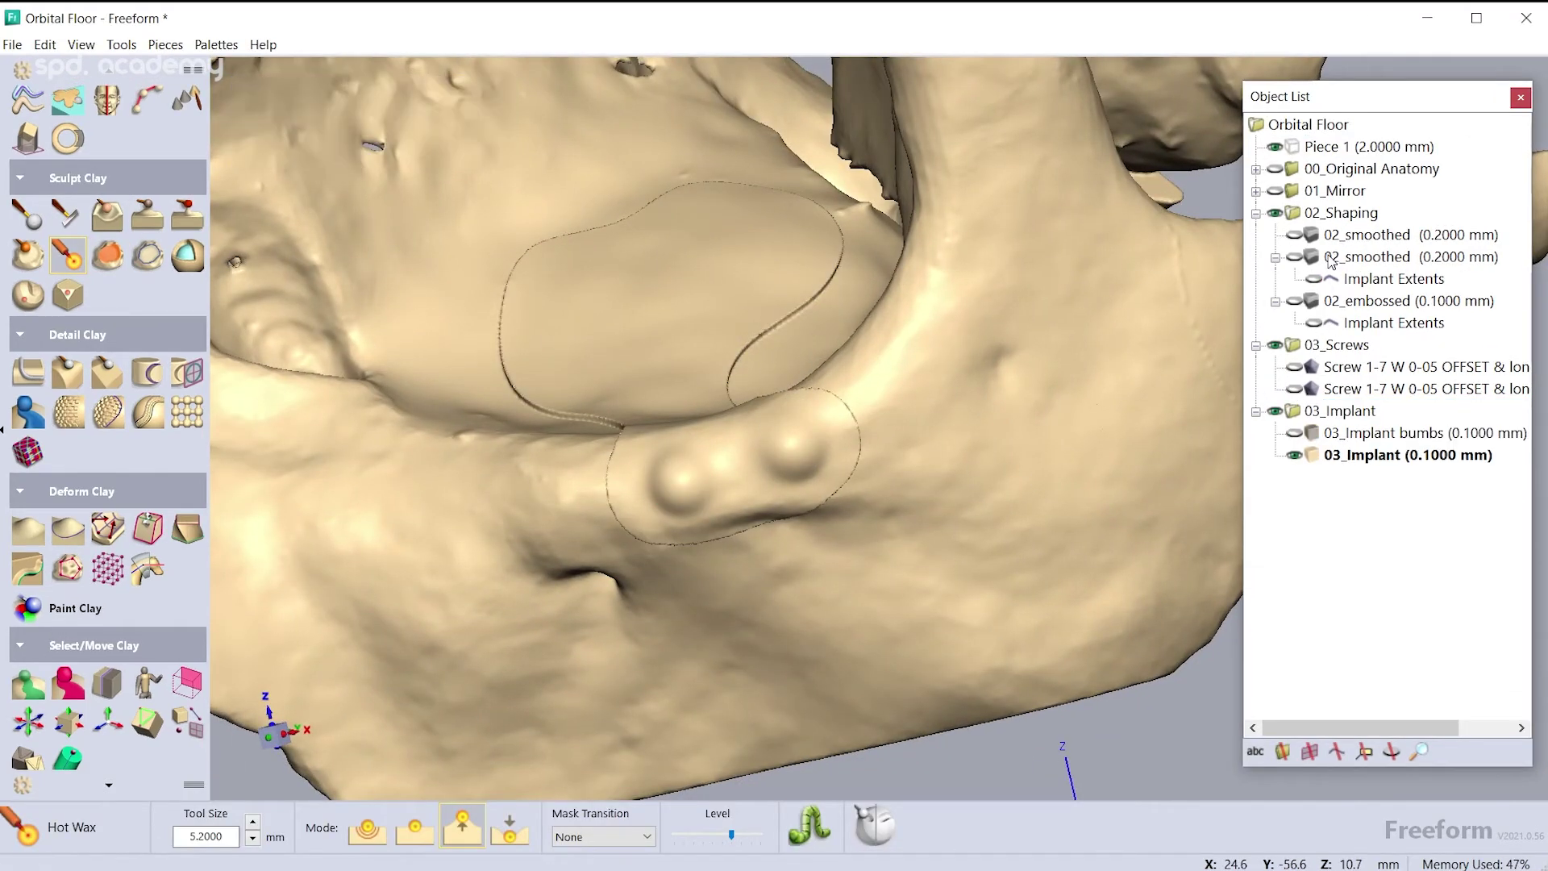
# Subtract the 02_smoothed bone from the bumped implant using Boolean > Remove From
pyautogui.rightClick(1299, 255)
pyautogui.click(1306, 264)
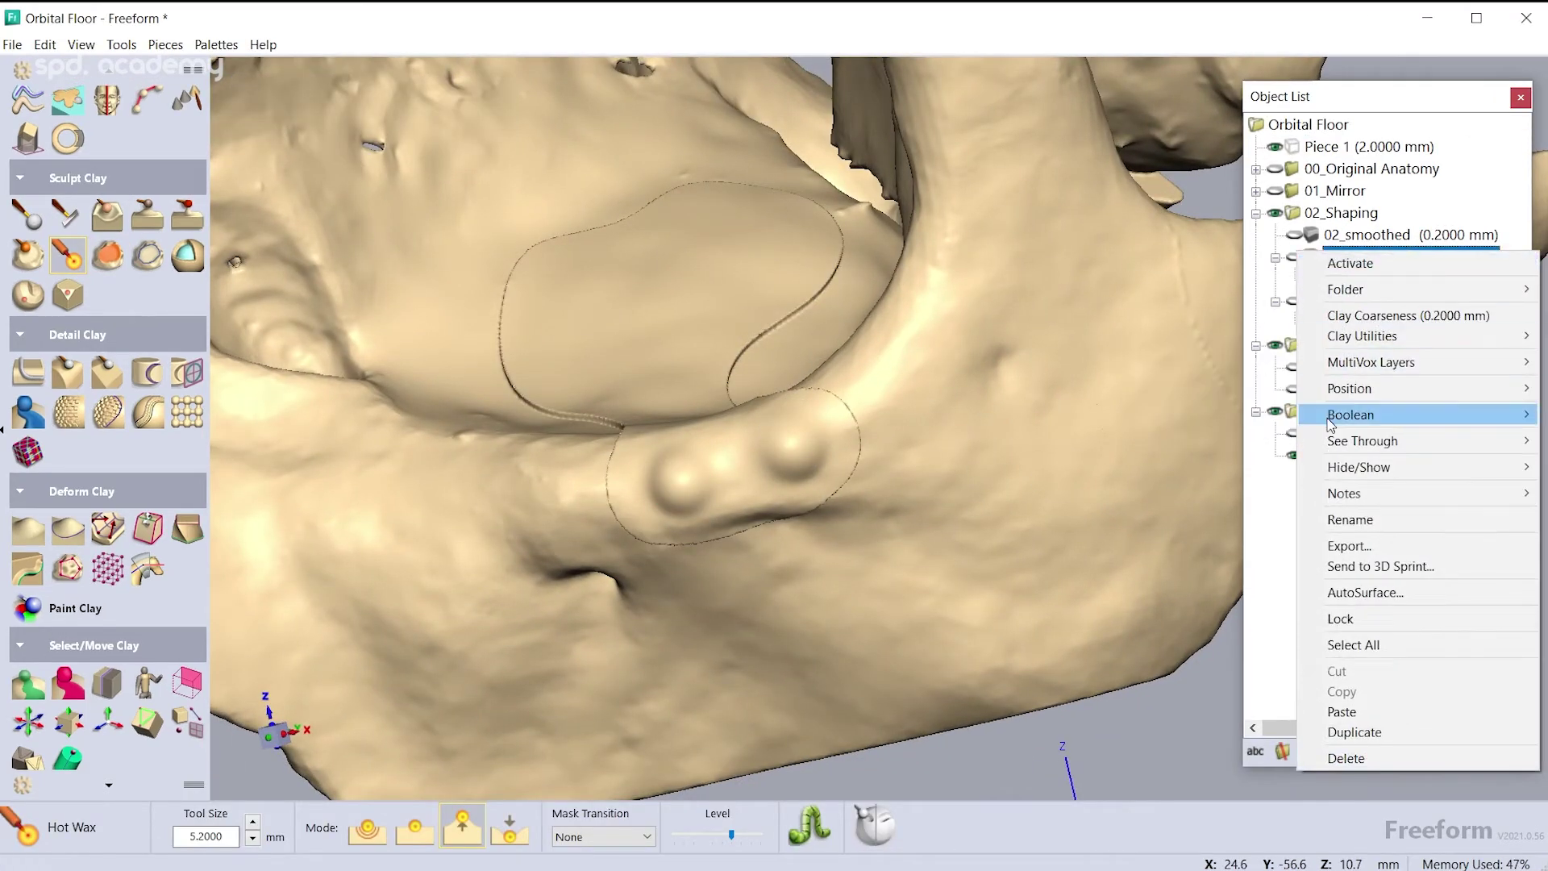
pyautogui.moveTo(1354, 414)
pyautogui.click(1217, 434)
pyautogui.click(827, 748)
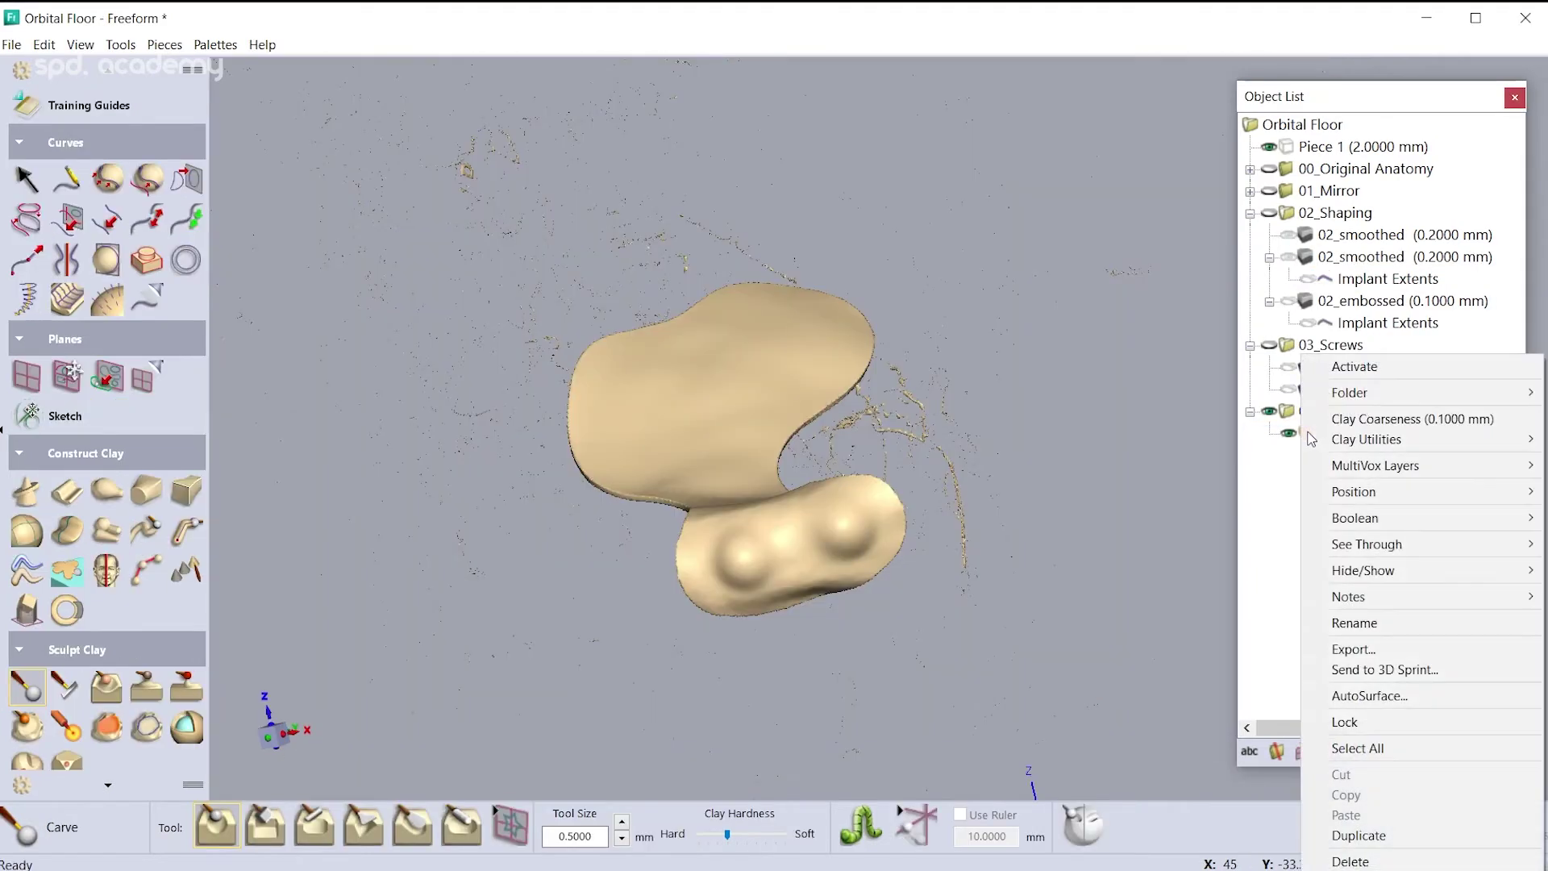
# Set clay coarseness to 0.09 mm, seed-select the implant and invert to catch leftover fragments
pyautogui.click(1311, 442)
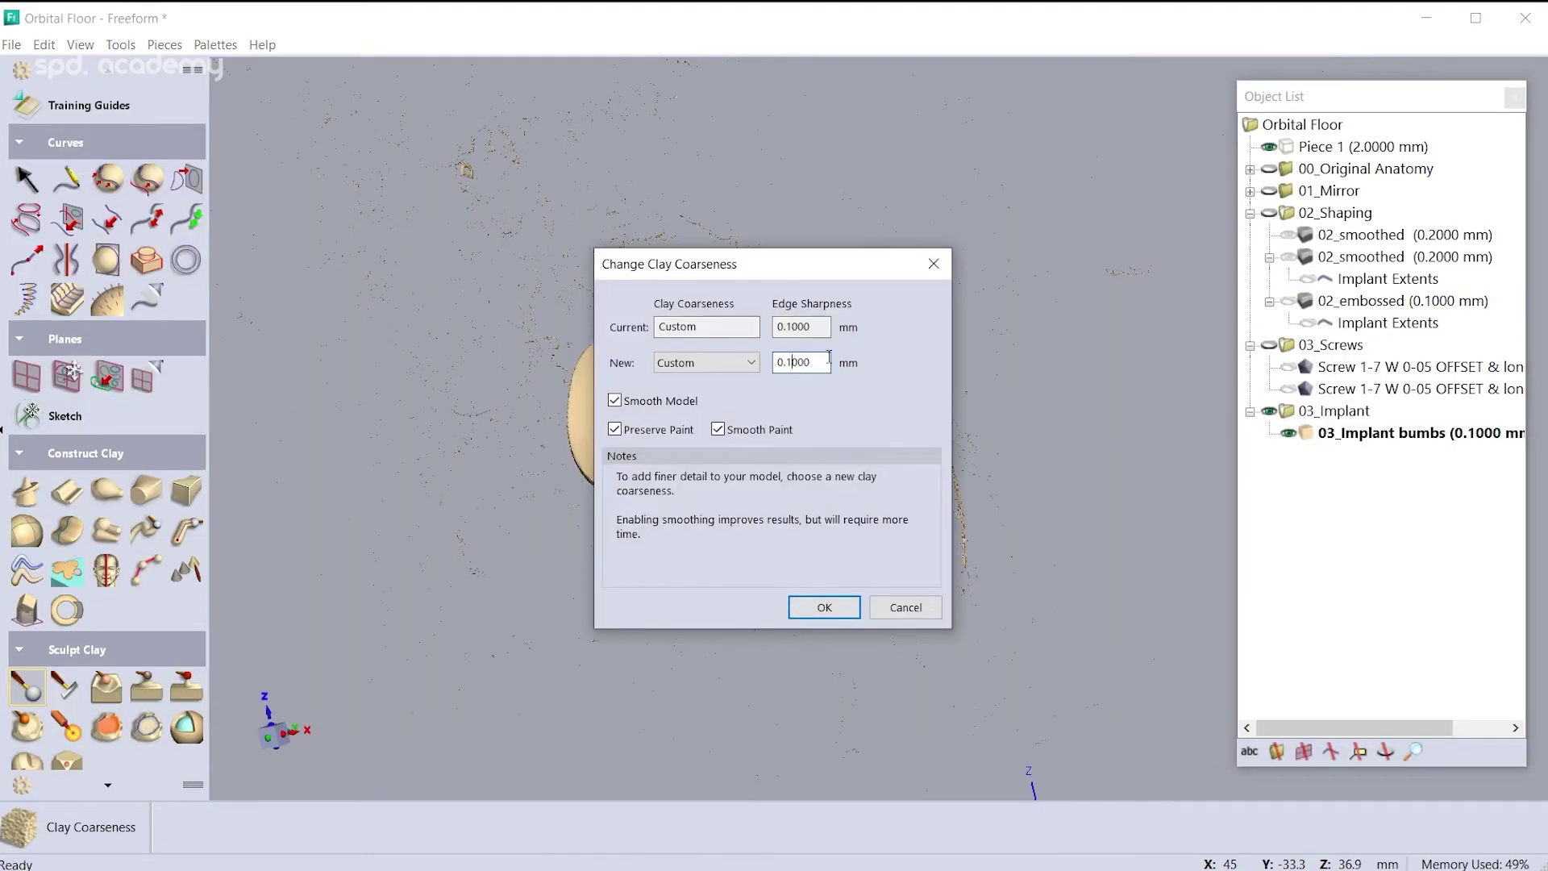
pyautogui.click(824, 609)
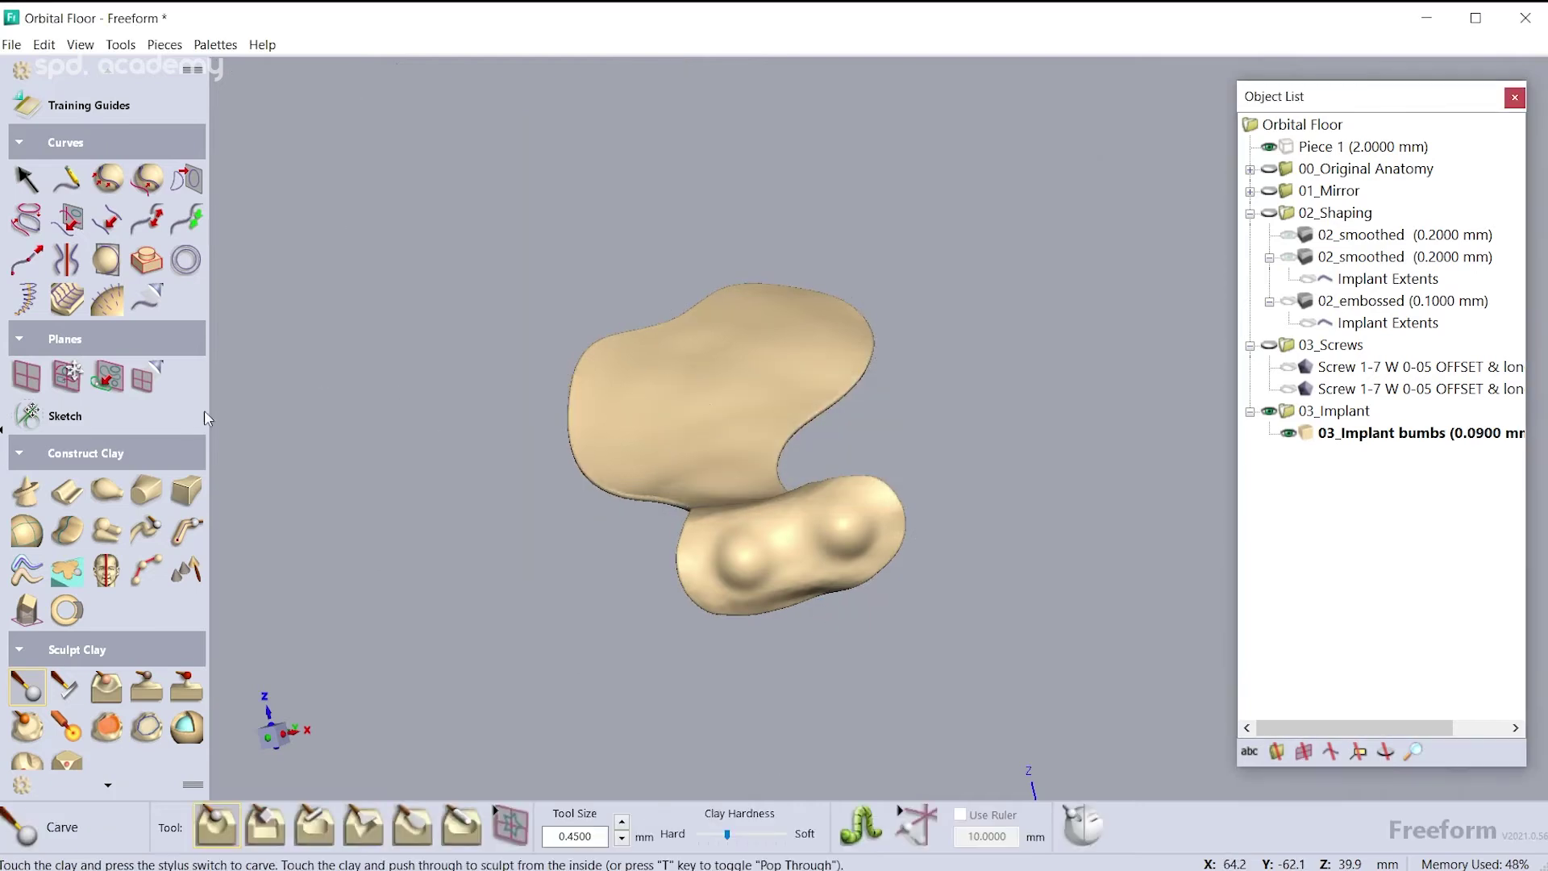
pyautogui.scroll(-7, 113, 420)
pyautogui.click(32, 598)
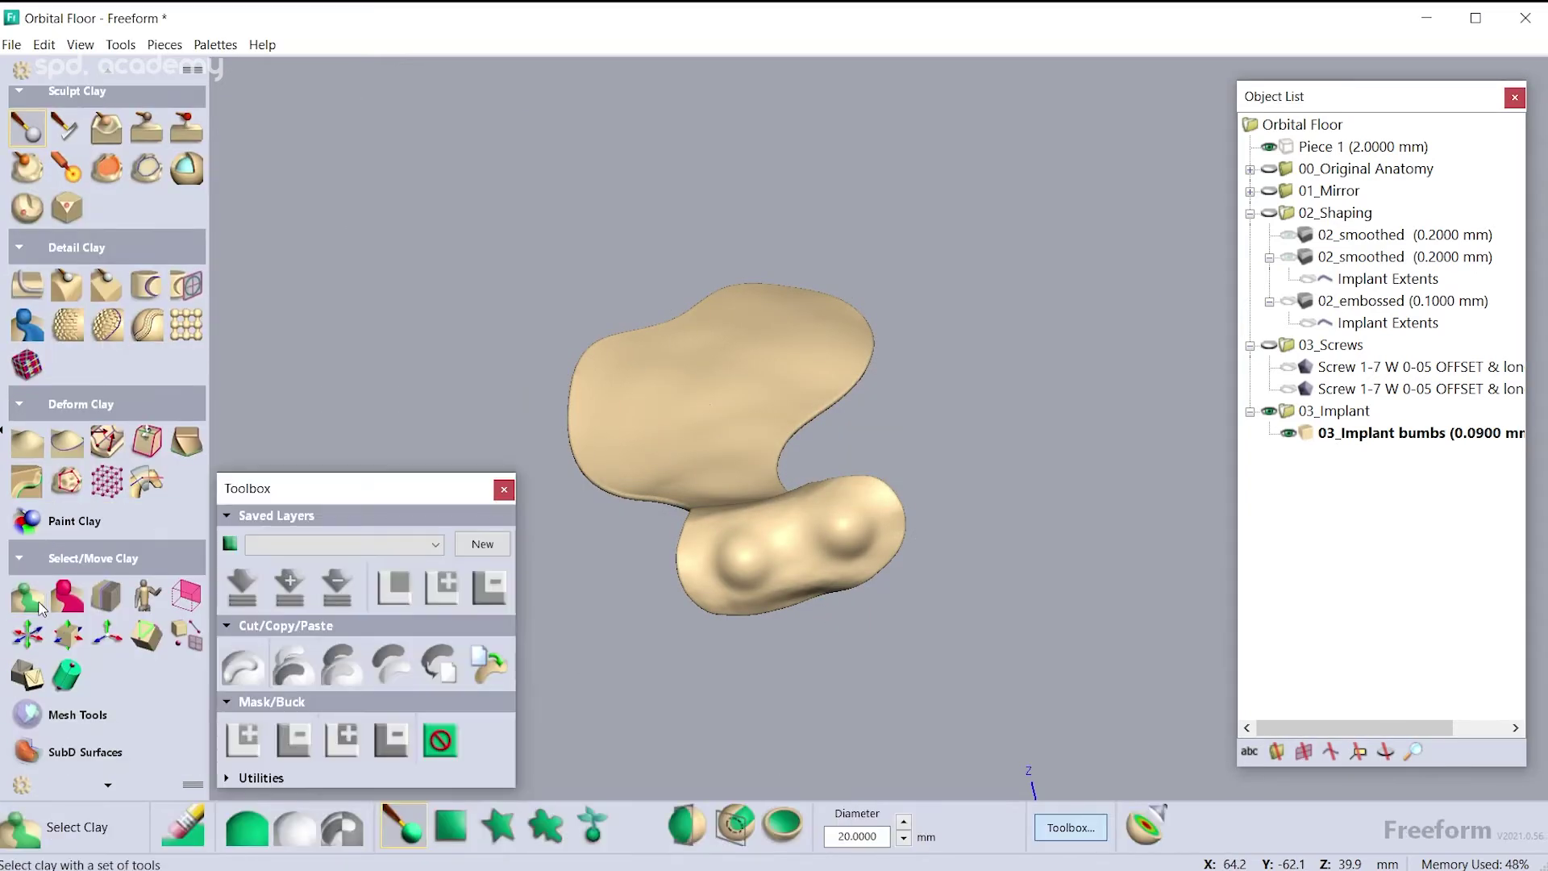
pyautogui.click(597, 830)
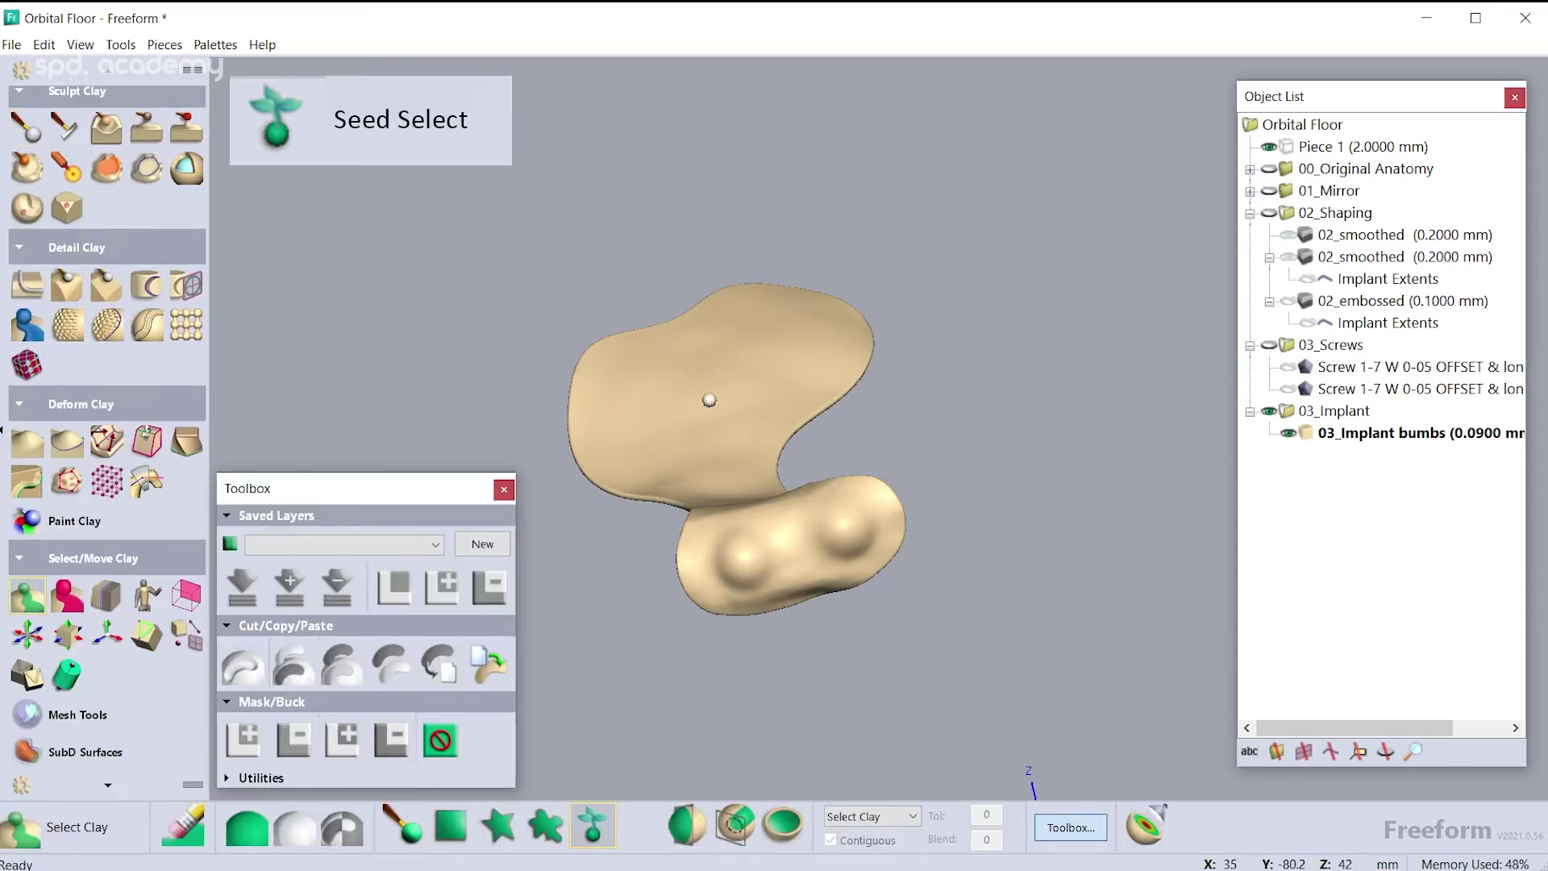
pyautogui.hotkey('ctrl', 'i')
pyautogui.hotkey('ctrl', 'i')
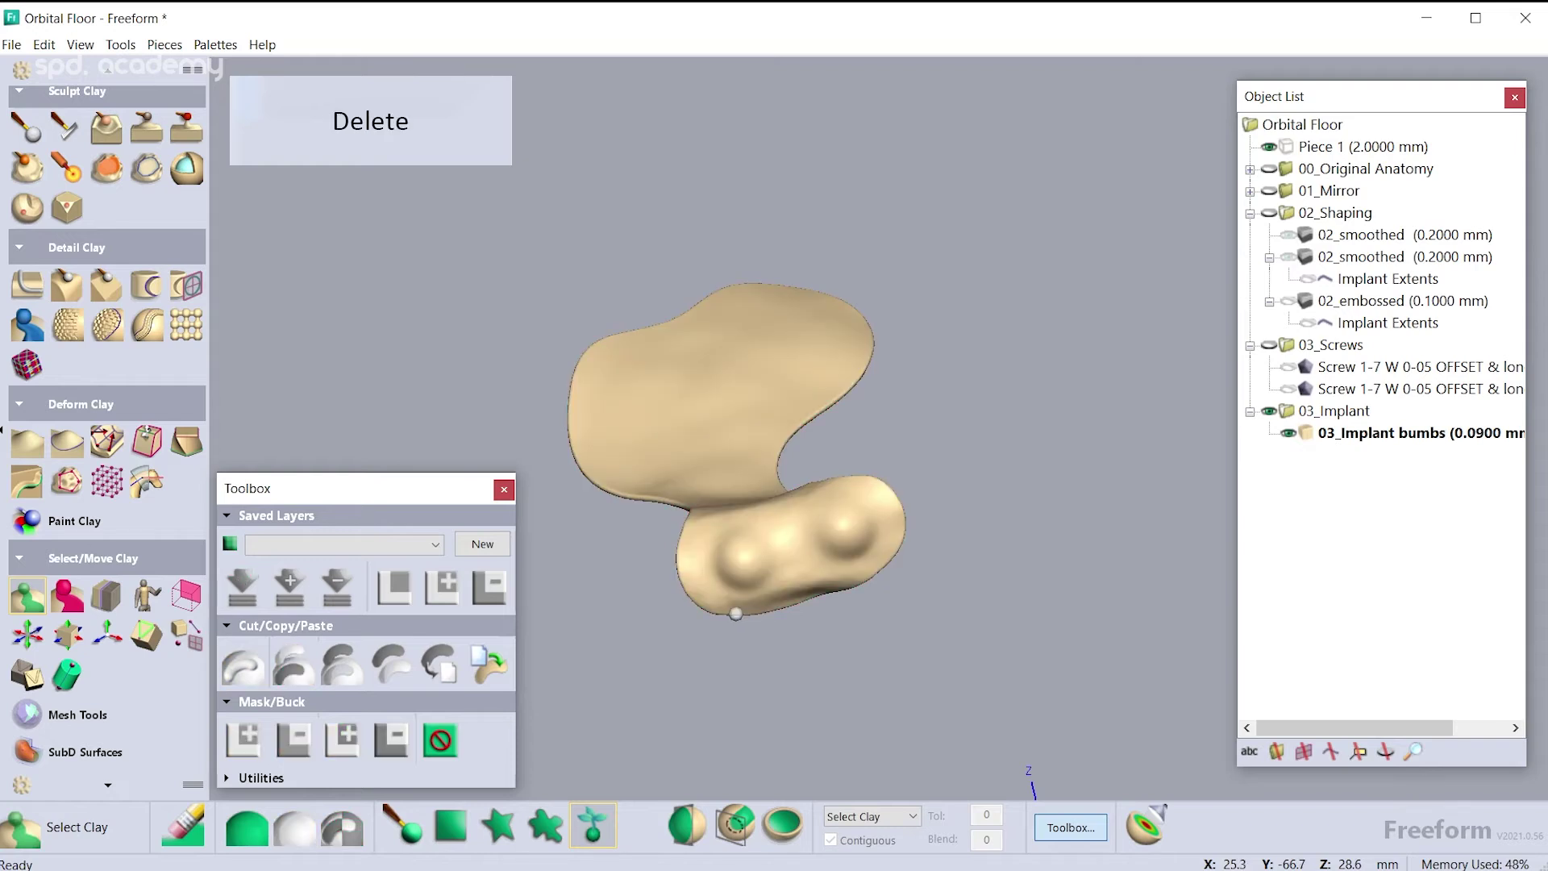
pyautogui.rightClick(1313, 450)
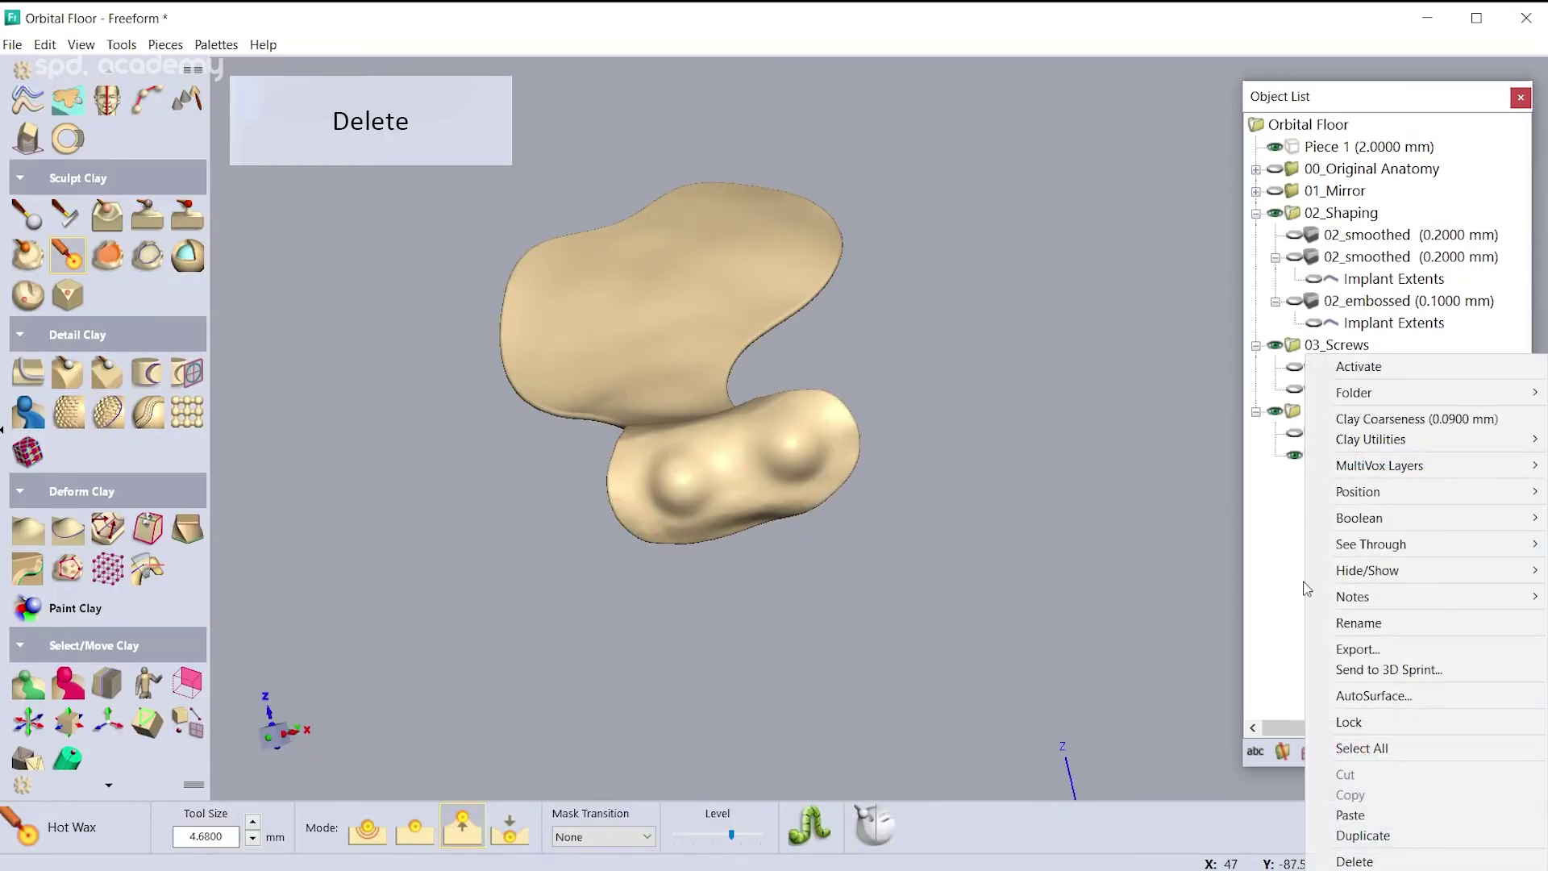
# Duplicate the implant and subtract the screw from 03_Implant holes to cut screw holes
pyautogui.click(1338, 834)
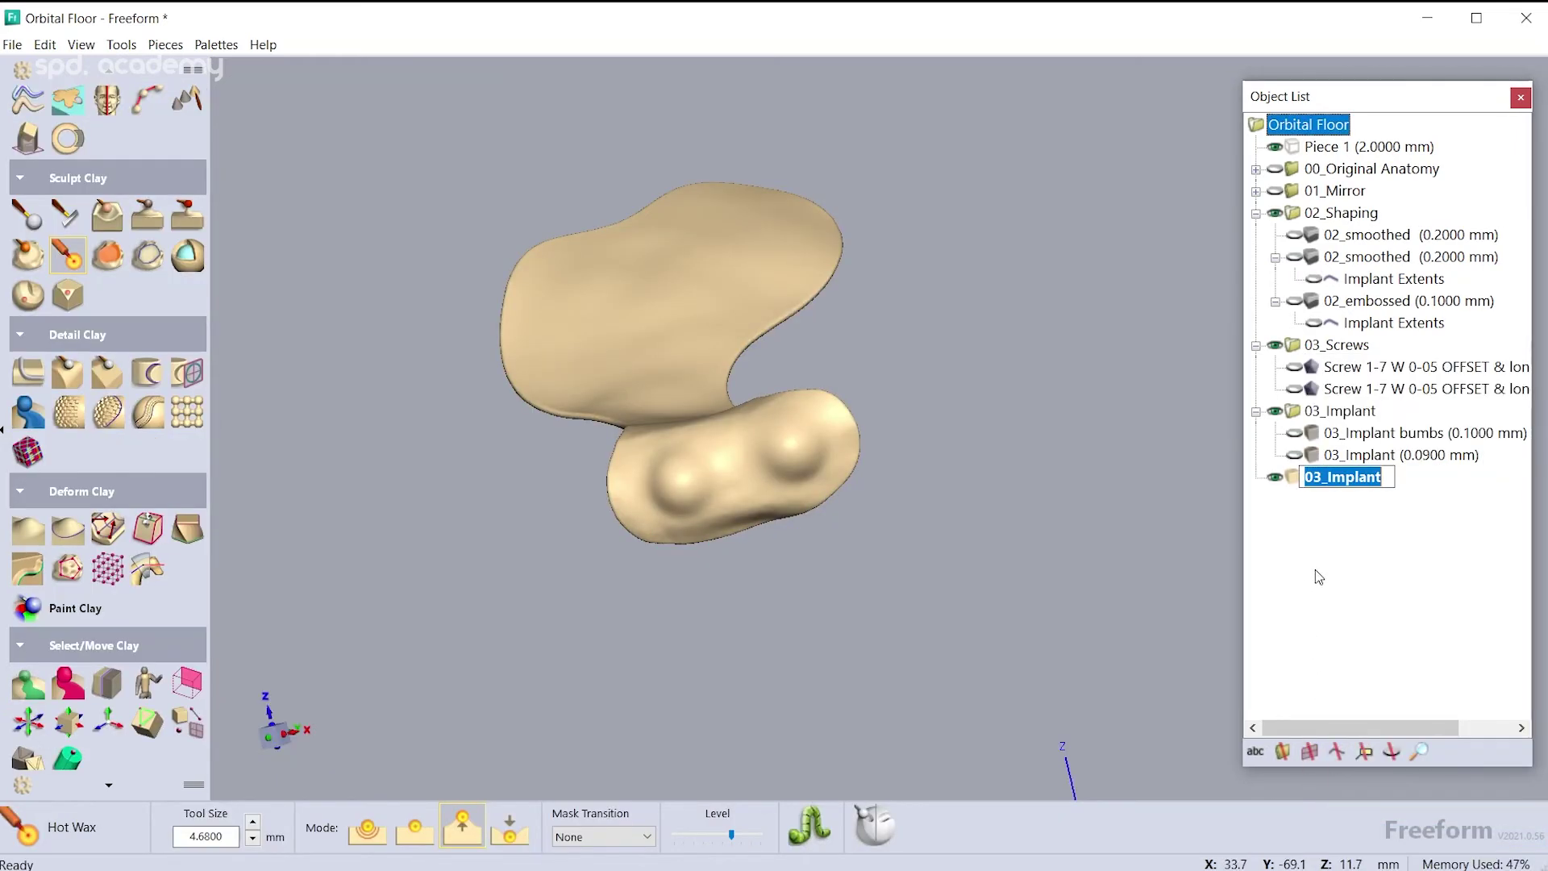
pyautogui.click(1314, 457)
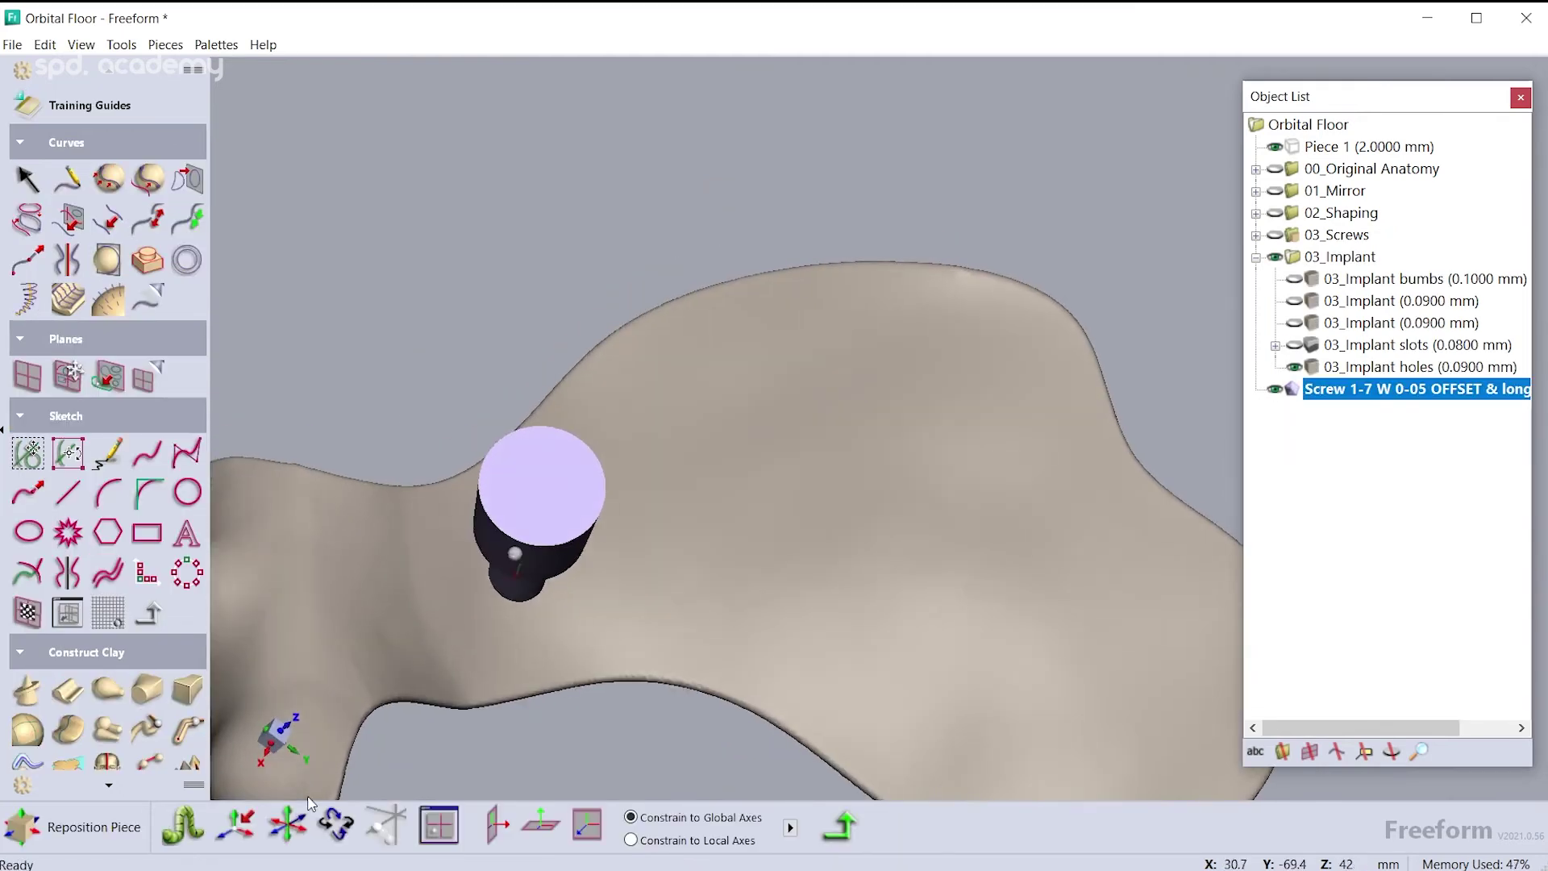
pyautogui.rightClick(1288, 392)
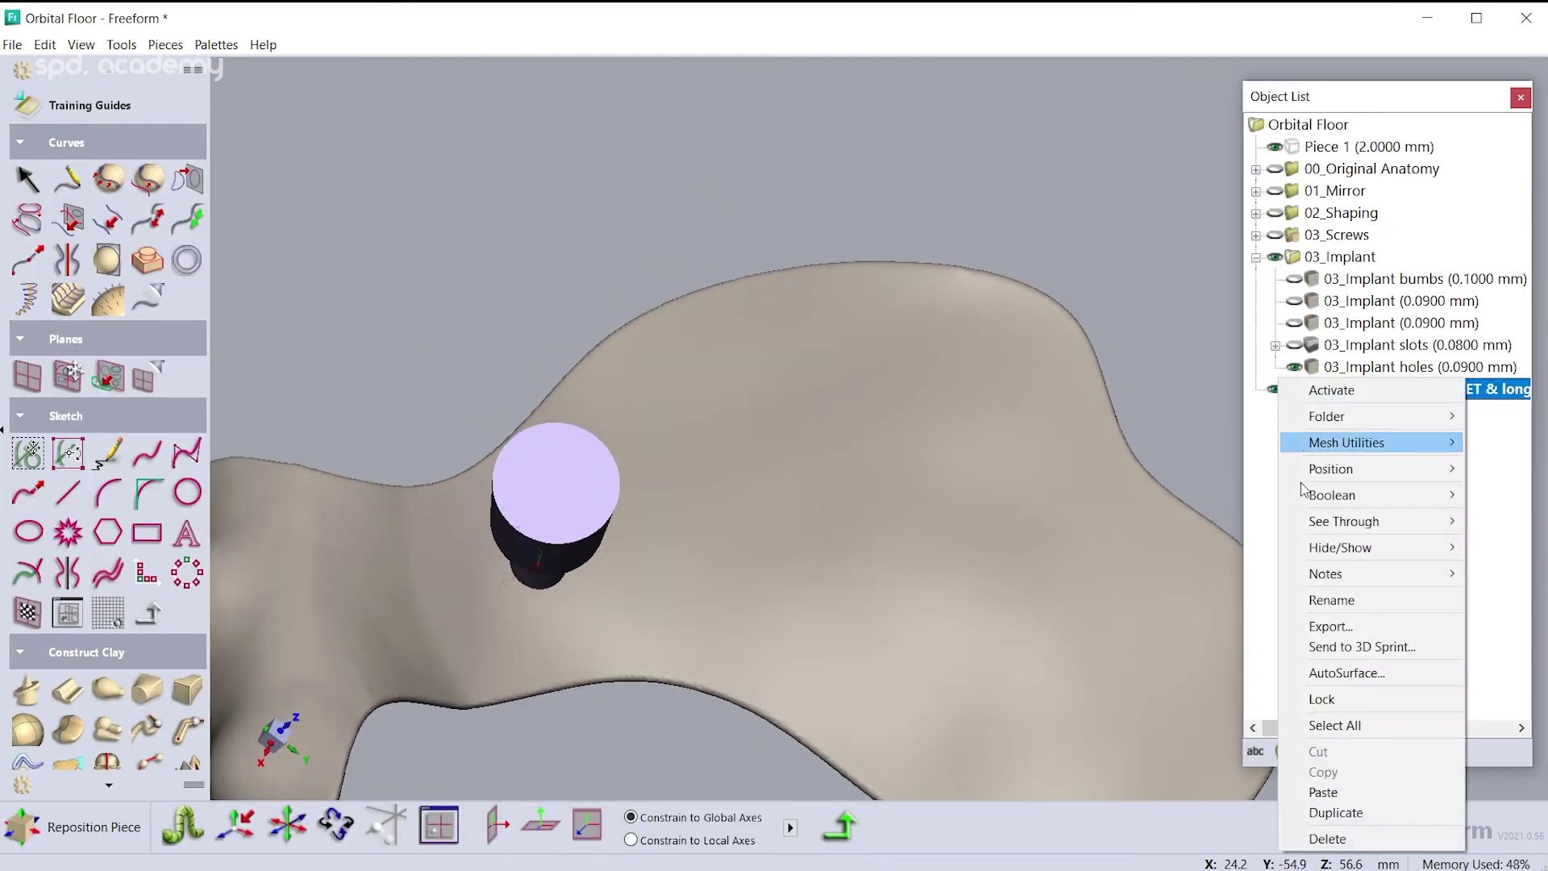
pyautogui.moveTo(1321, 506)
pyautogui.click(1254, 519)
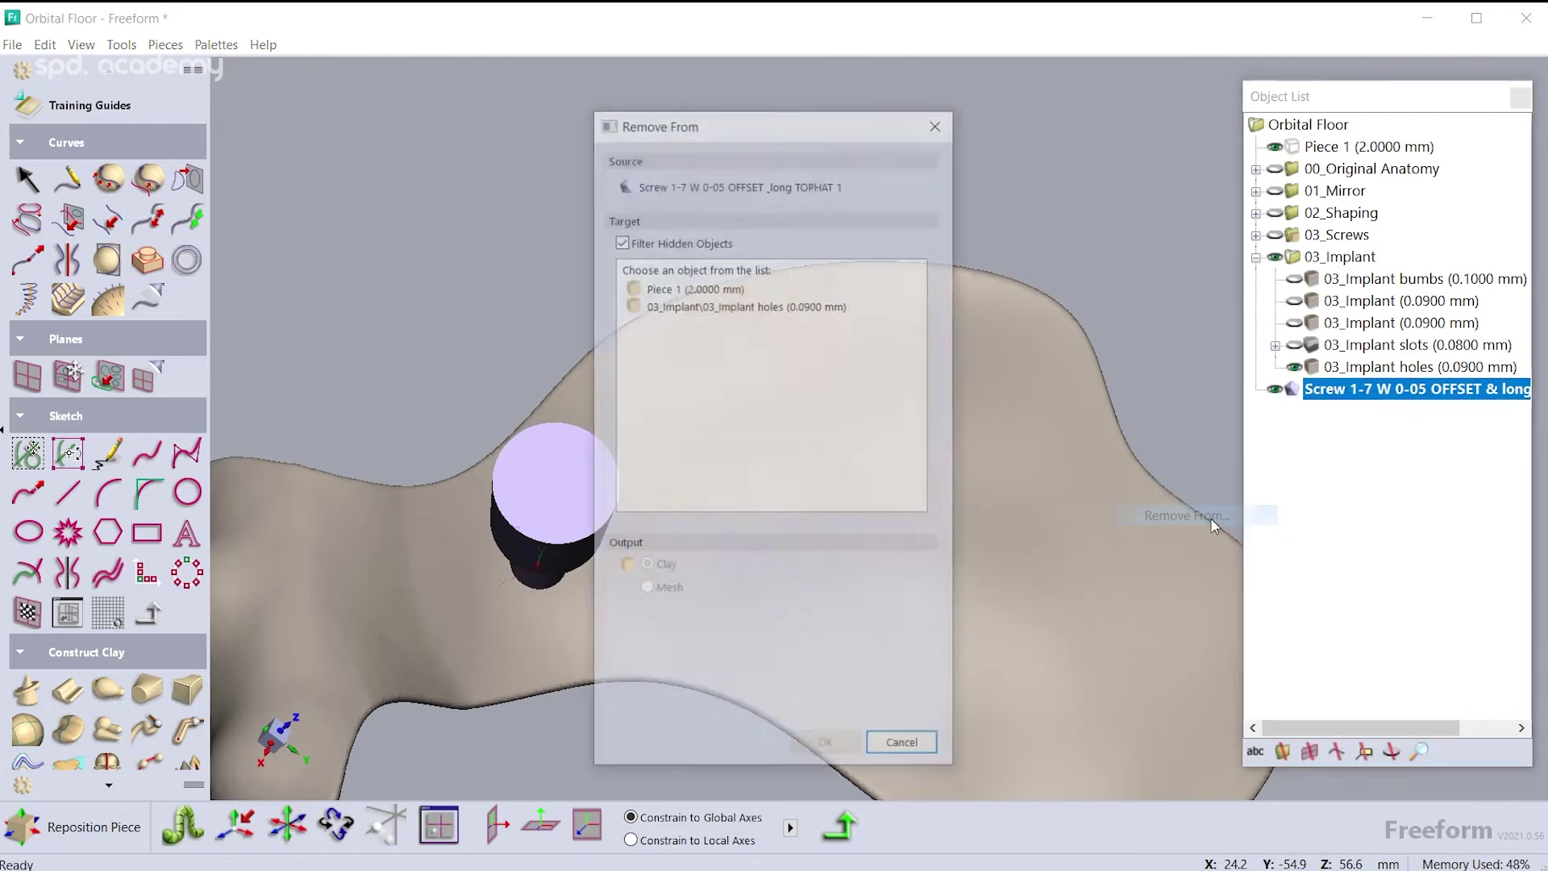
pyautogui.click(779, 306)
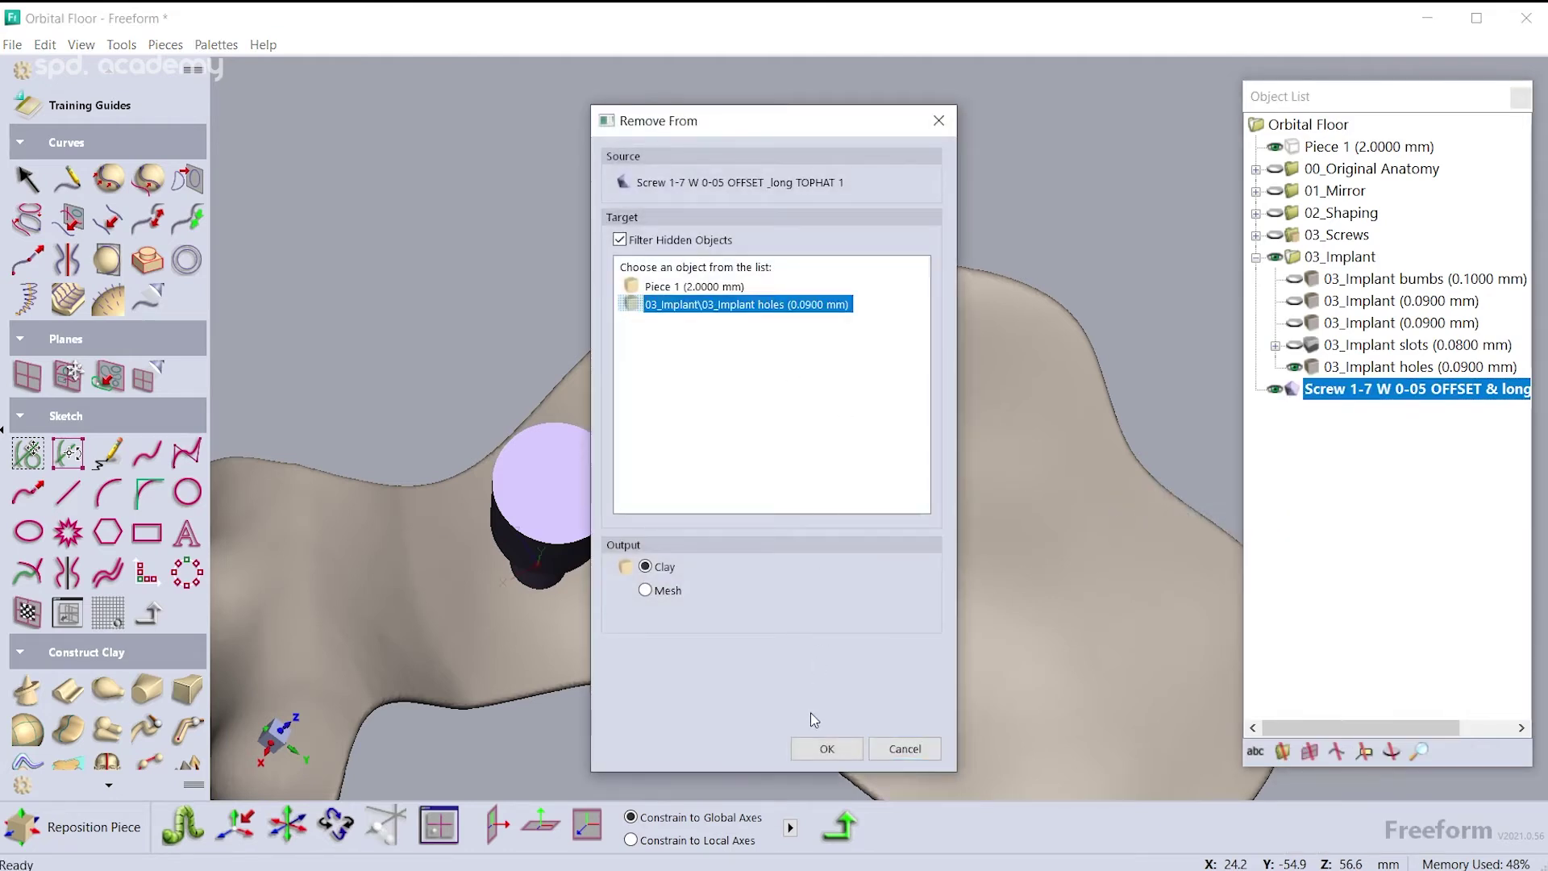
pyautogui.click(816, 746)
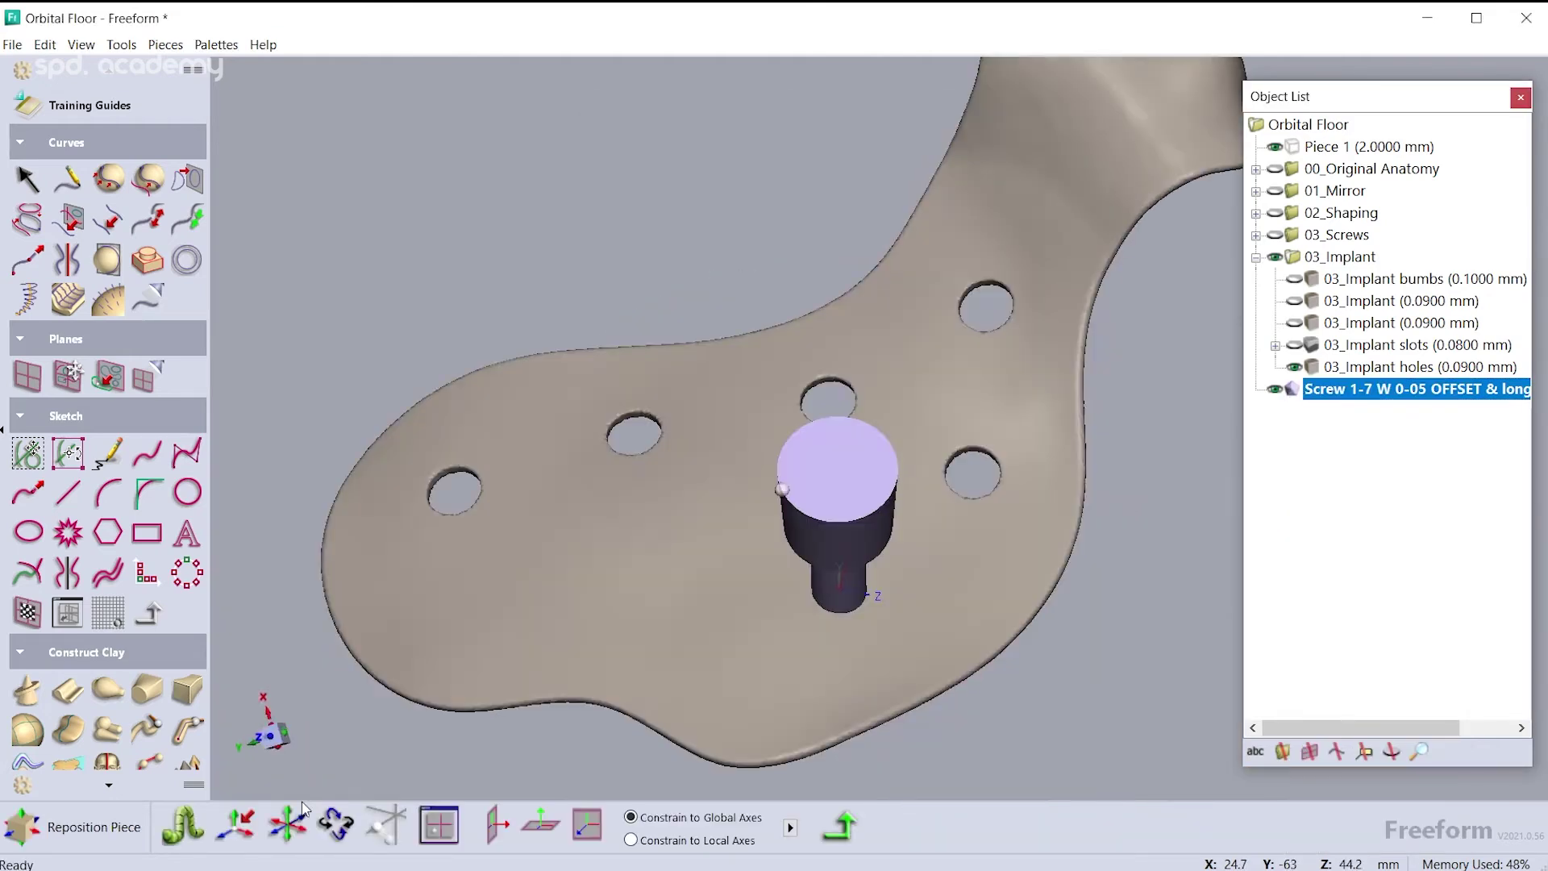
# Start another Boolean Remove From subtraction with the screw piece
pyautogui.rightClick(1283, 386)
pyautogui.moveTo(1291, 496)
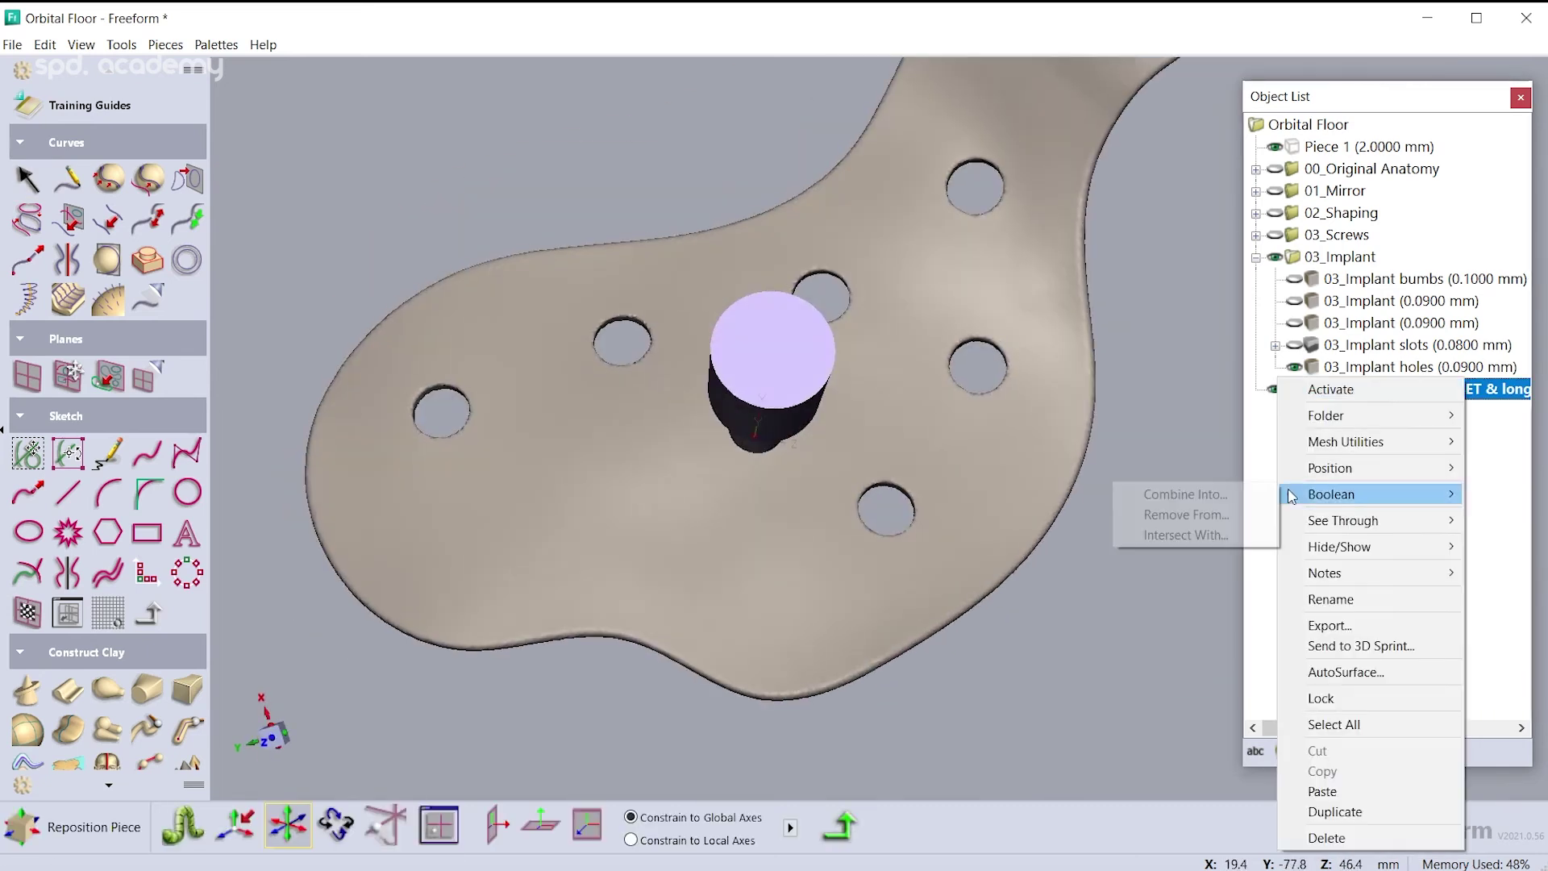
pyautogui.click(1230, 469)
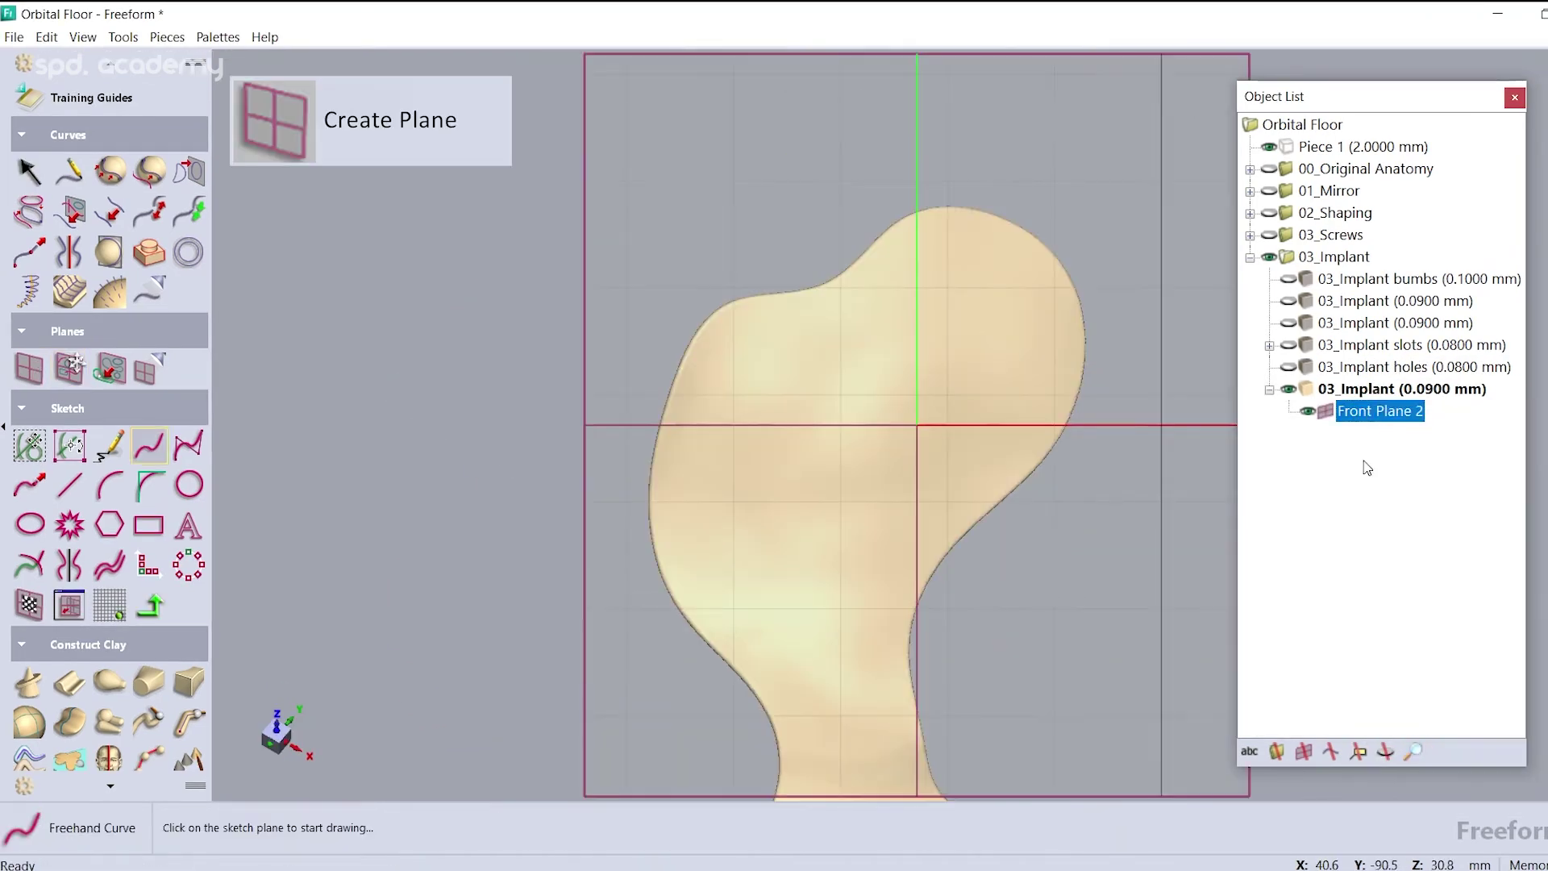
# Draw freehand lens-shaped slot outlines on Front Plane 2 over the implant plate
pyautogui.click(736, 394)
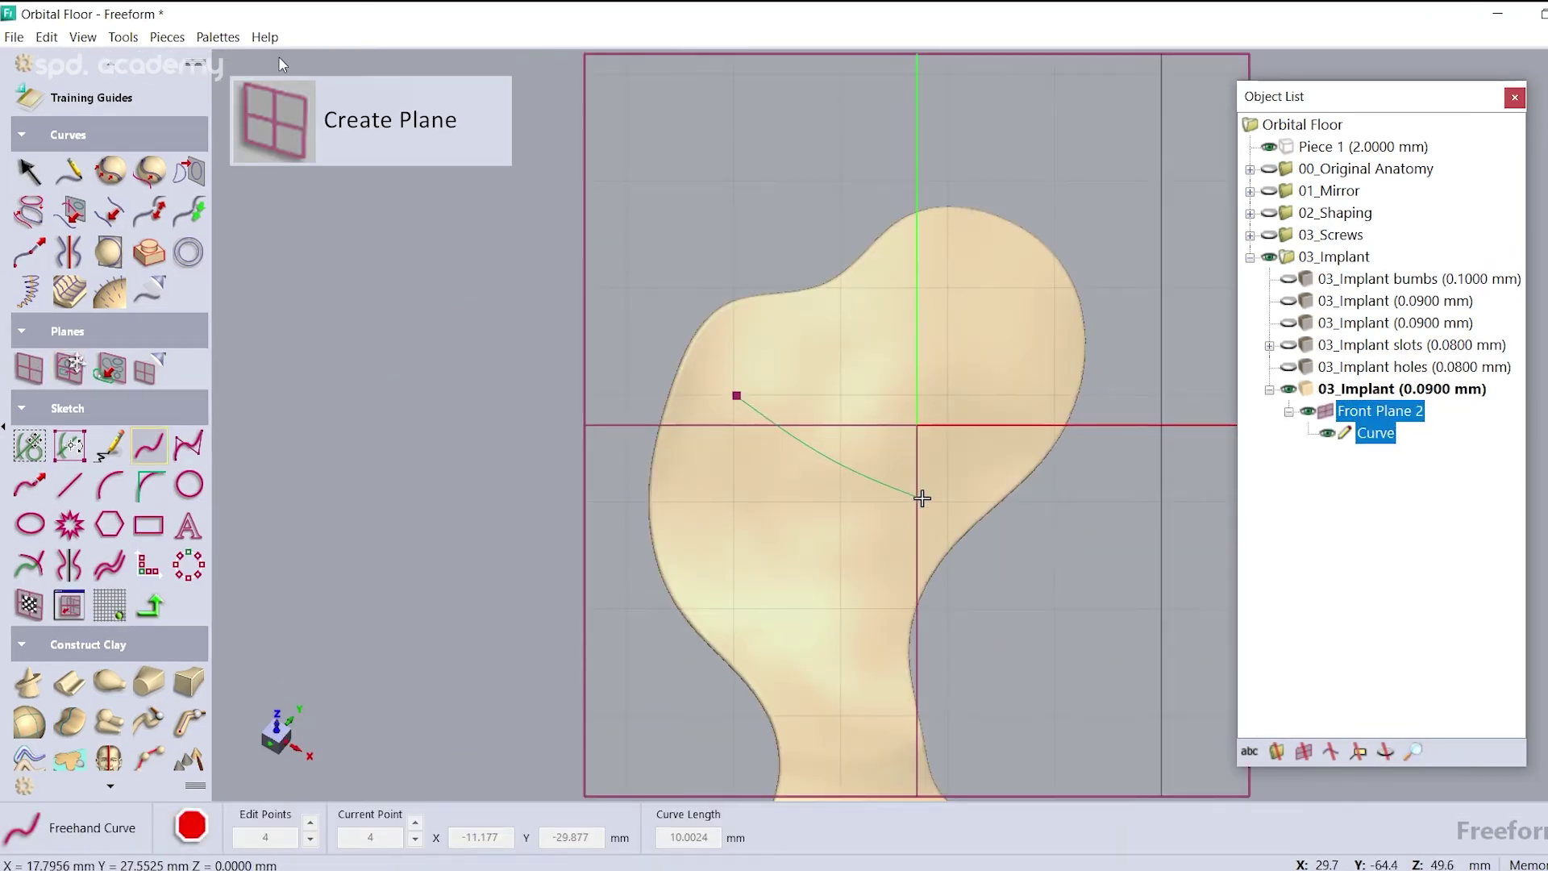
pyautogui.doubleClick(921, 499)
pyautogui.click(846, 330)
pyautogui.doubleClick(972, 446)
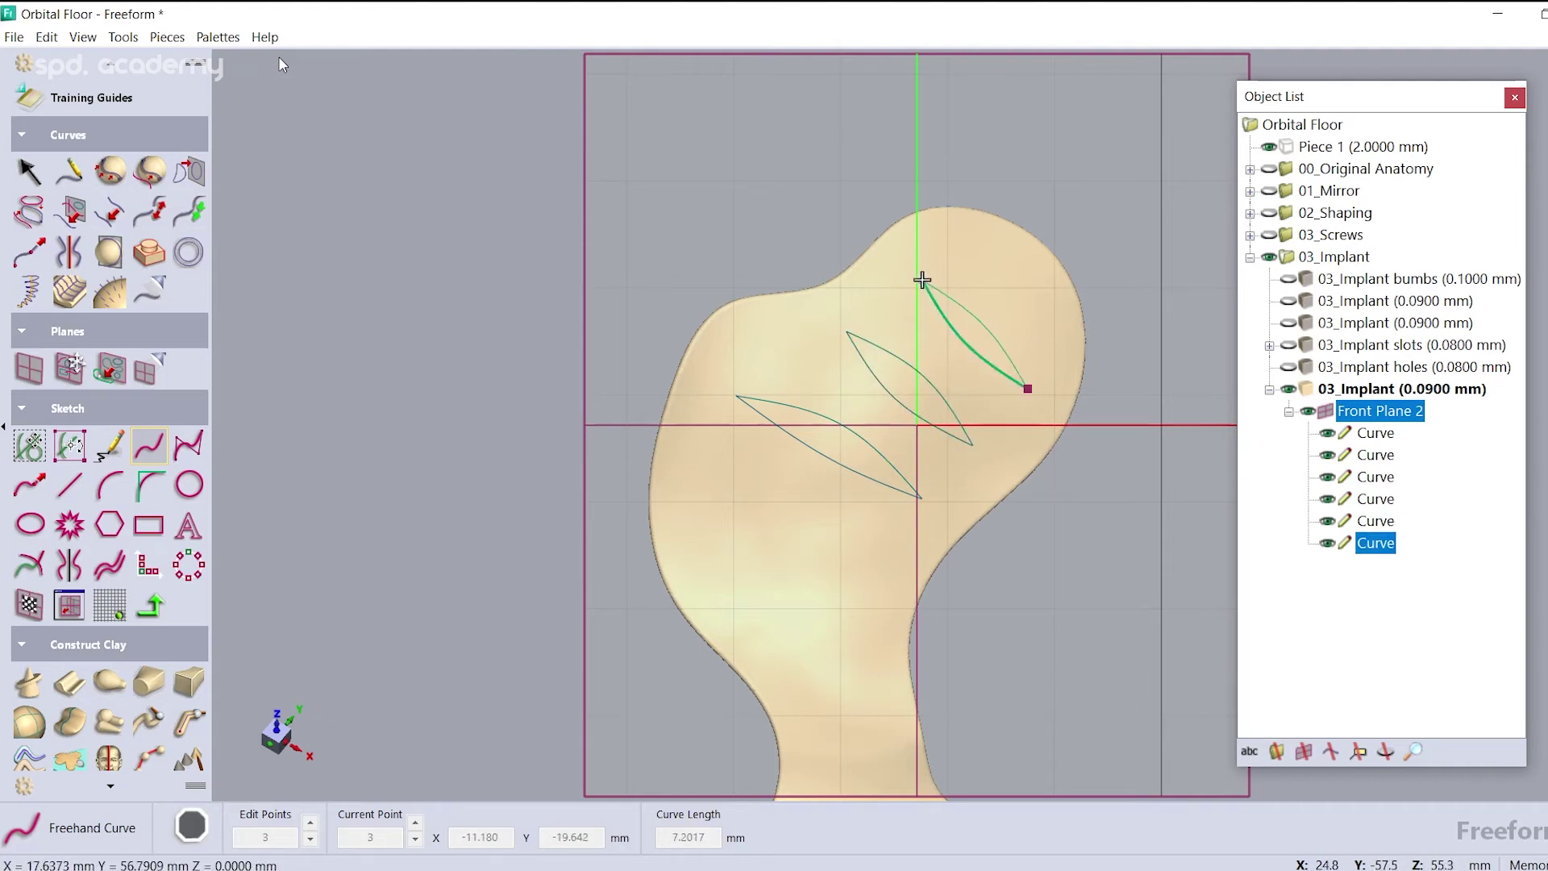
pyautogui.click(707, 511)
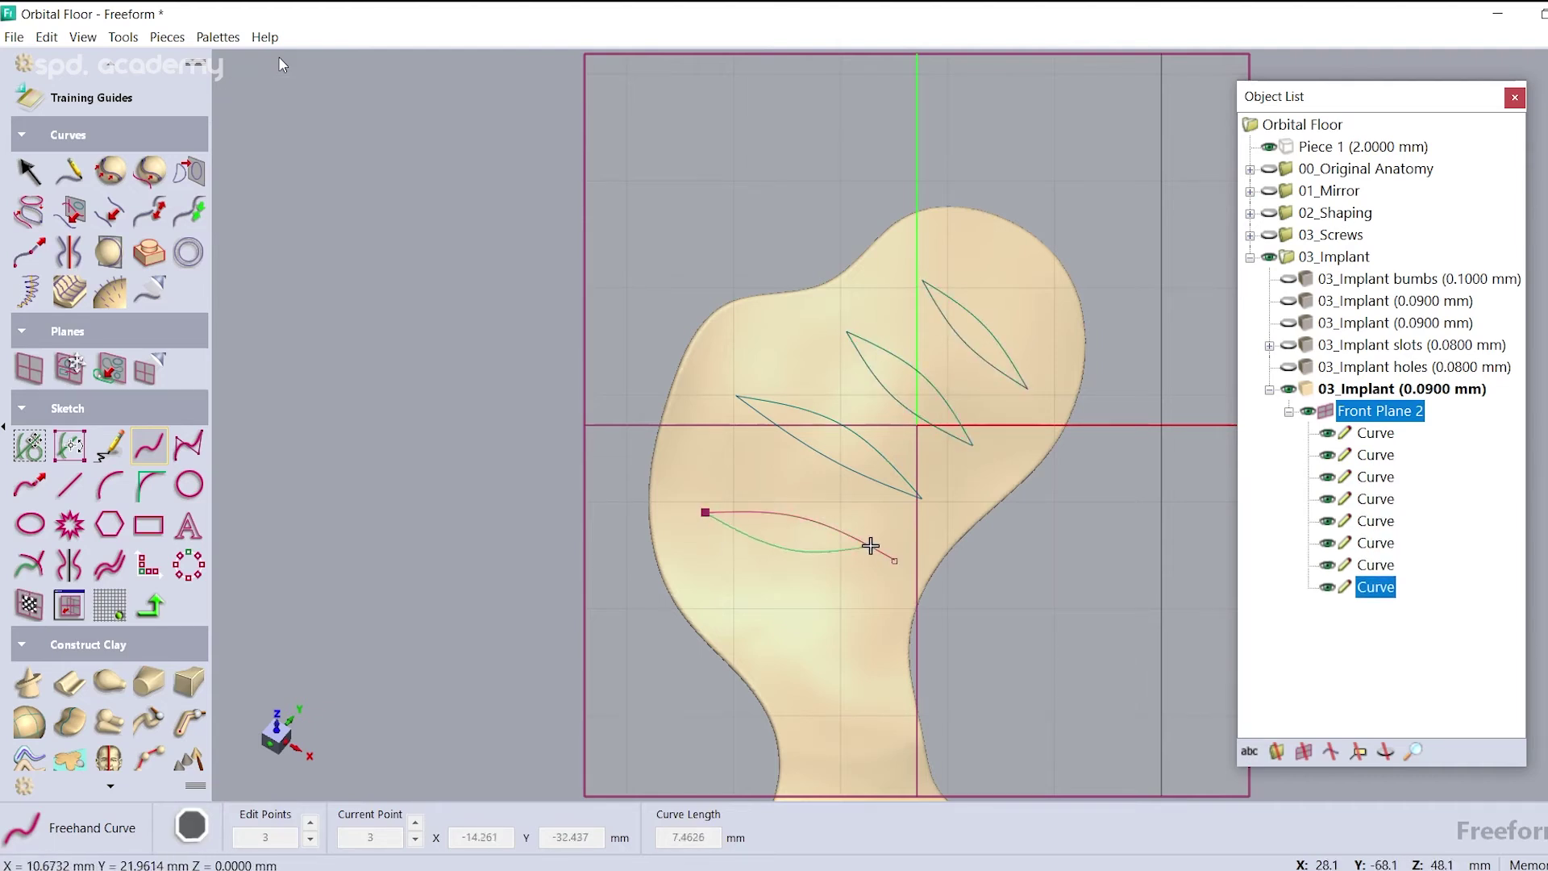
pyautogui.doubleClick(894, 560)
pyautogui.click(760, 627)
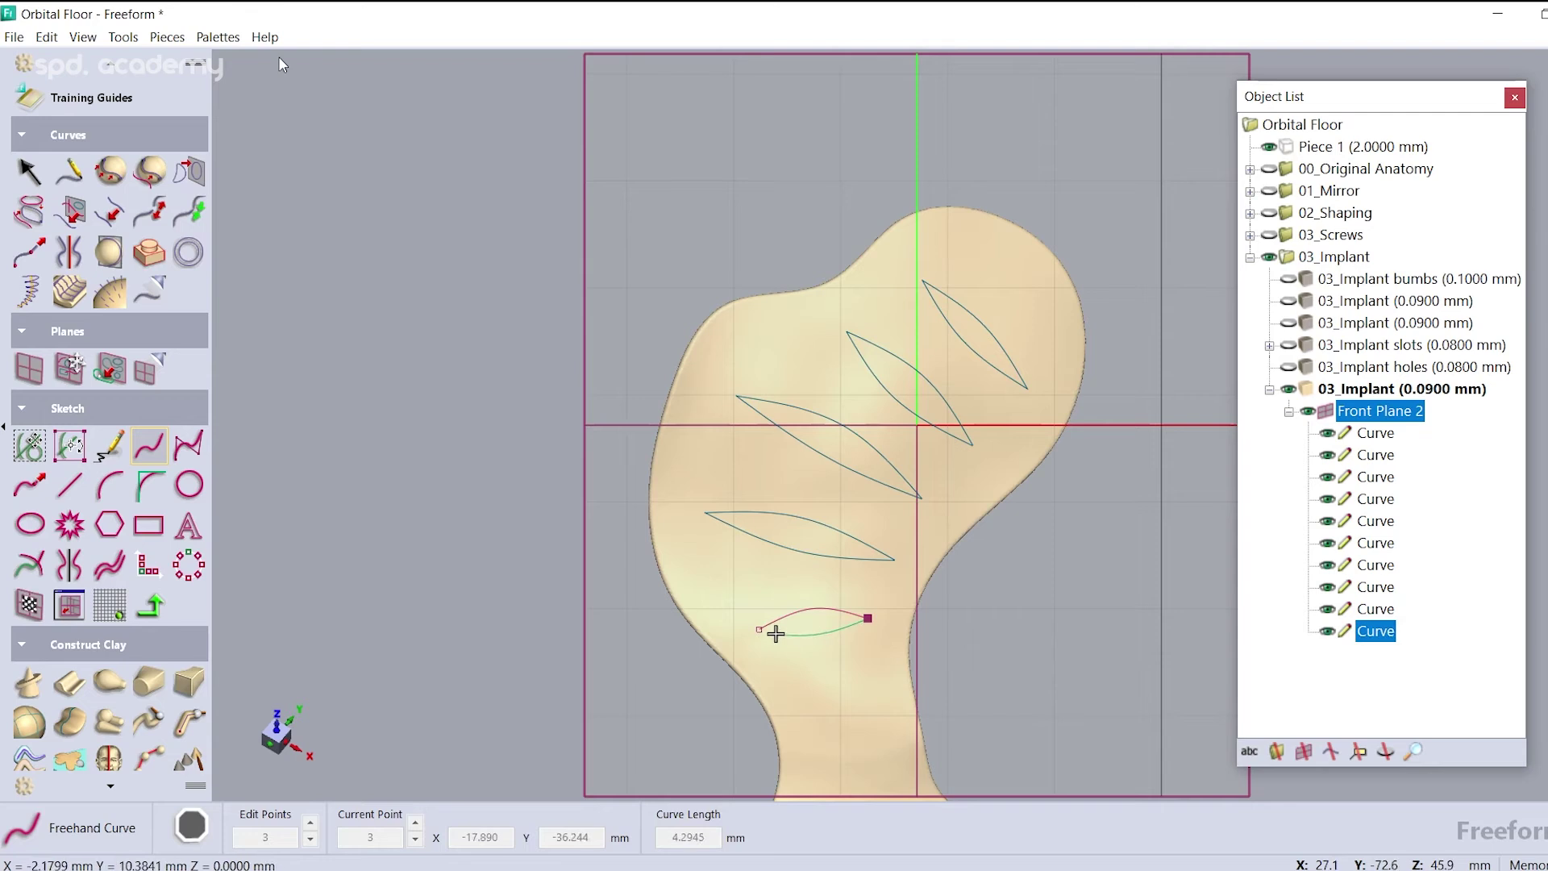
# Select the clay inside the slot outlines by profile and delete it to open the slots
pyautogui.scroll(-10, 109, 483)
pyautogui.click(30, 676)
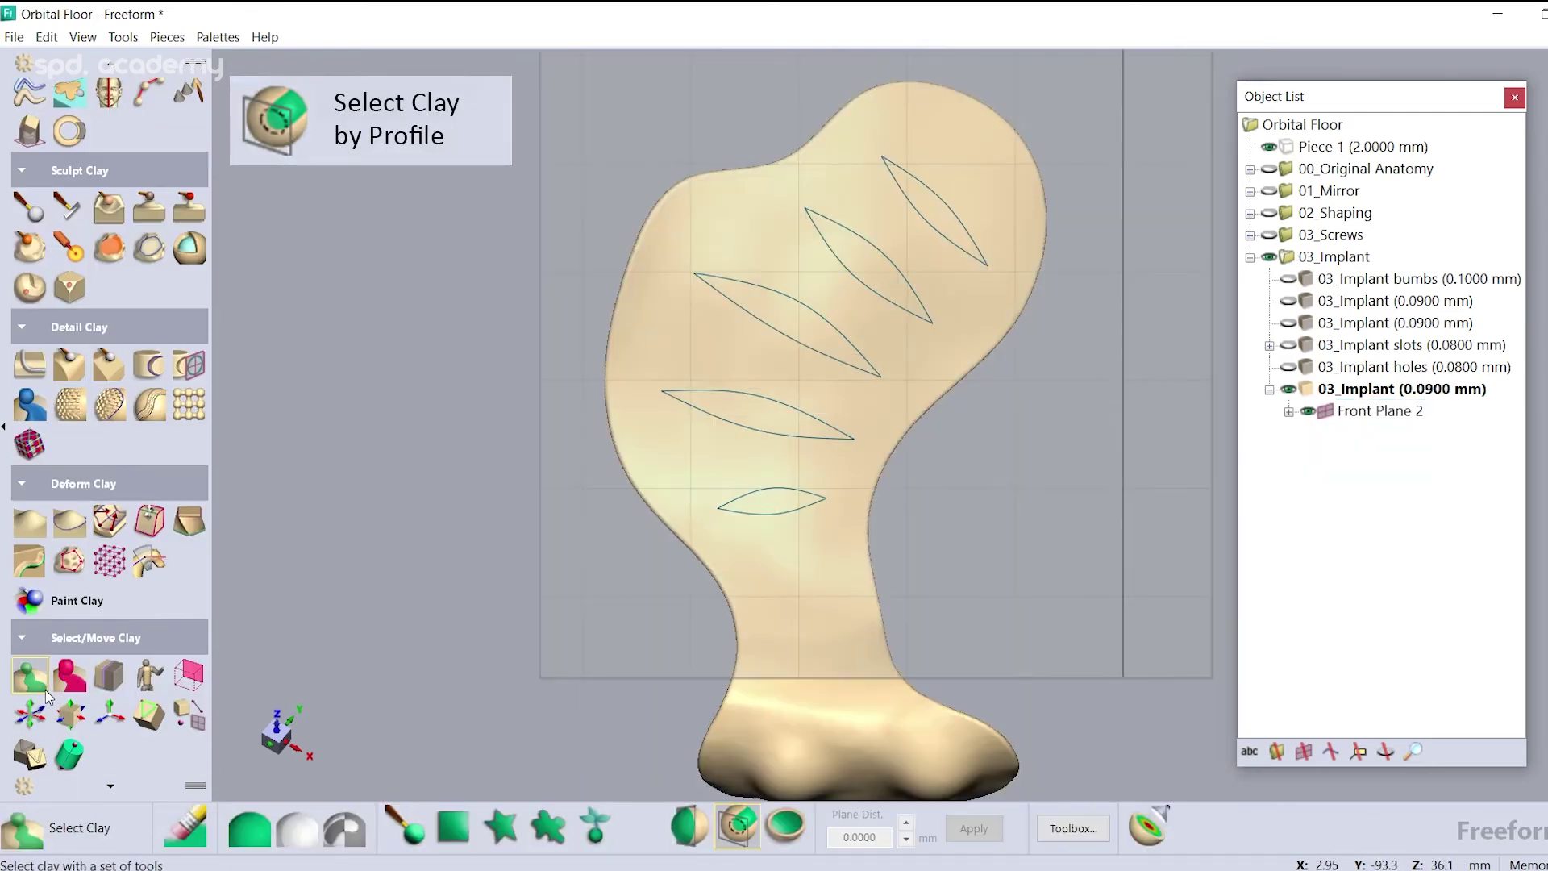
pyautogui.click(737, 824)
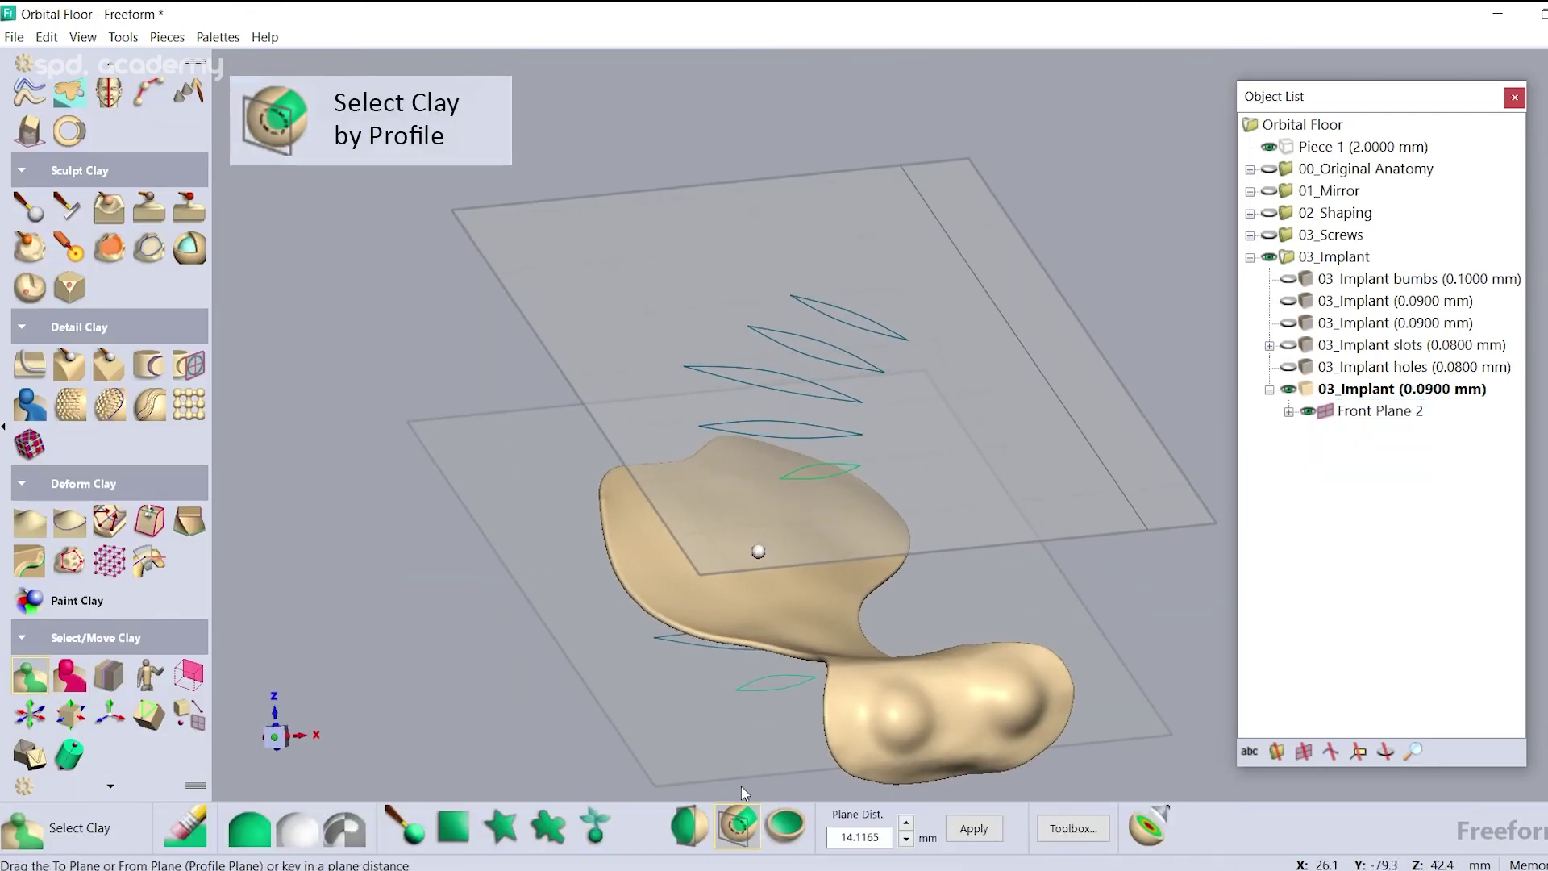
pyautogui.click(973, 828)
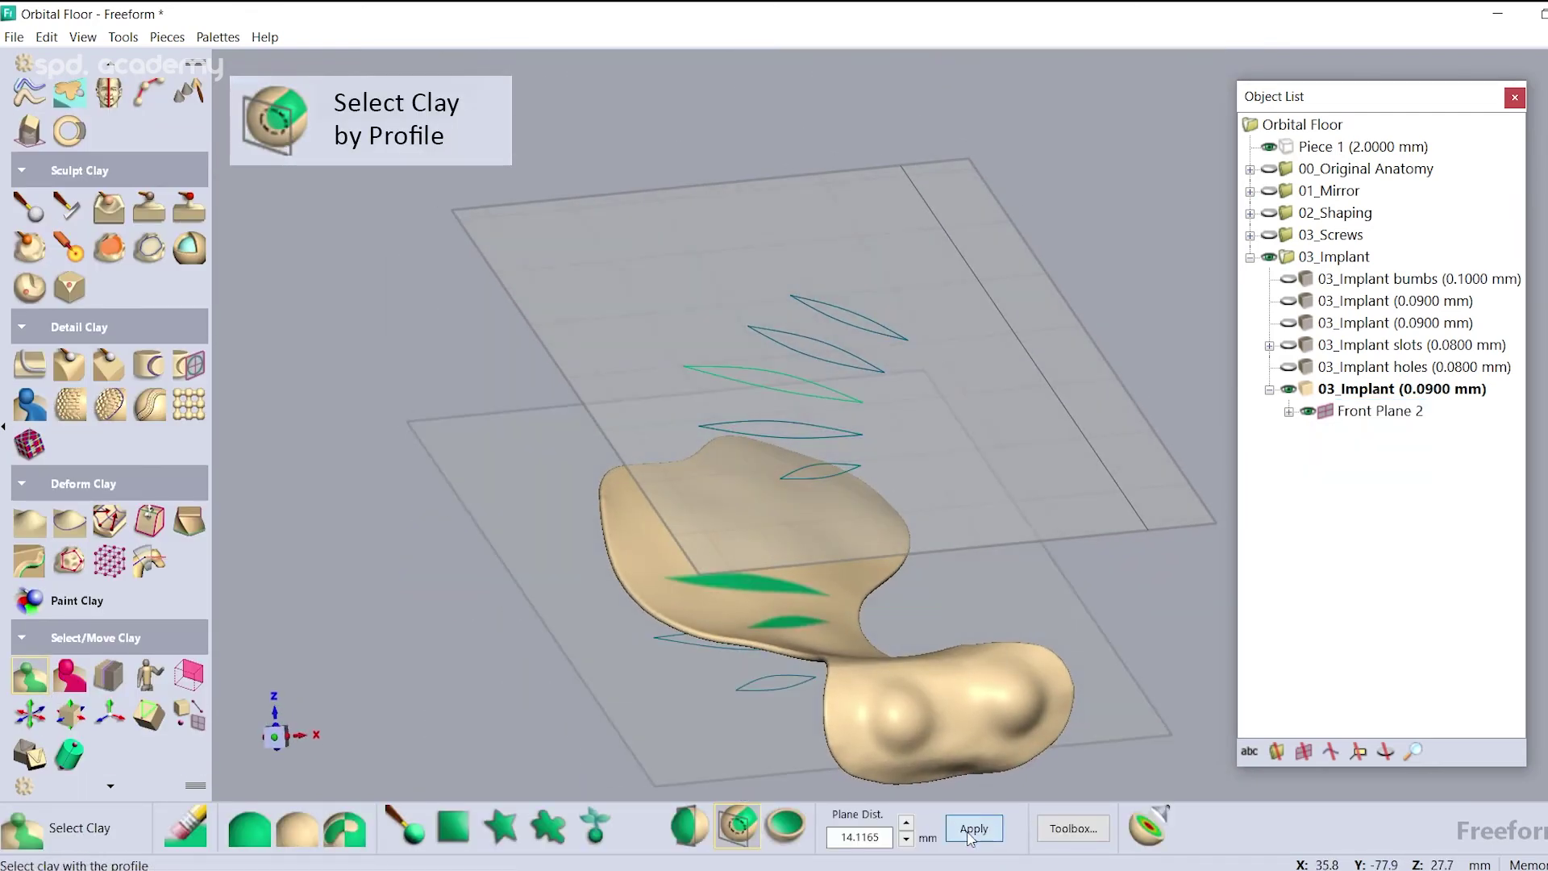
pyautogui.click(973, 828)
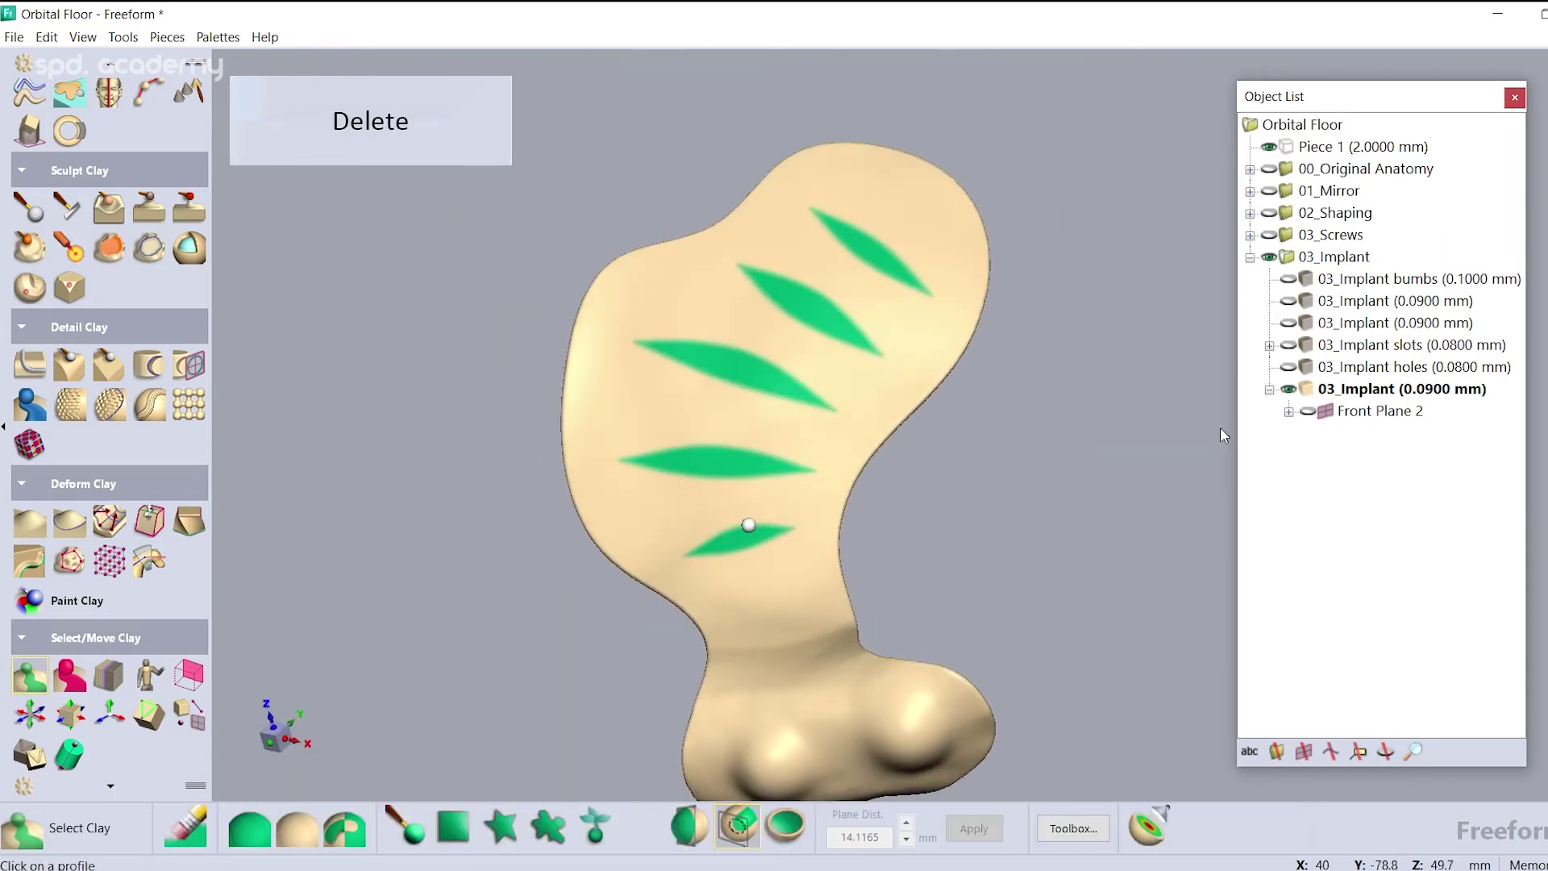
pyautogui.press('Delete')
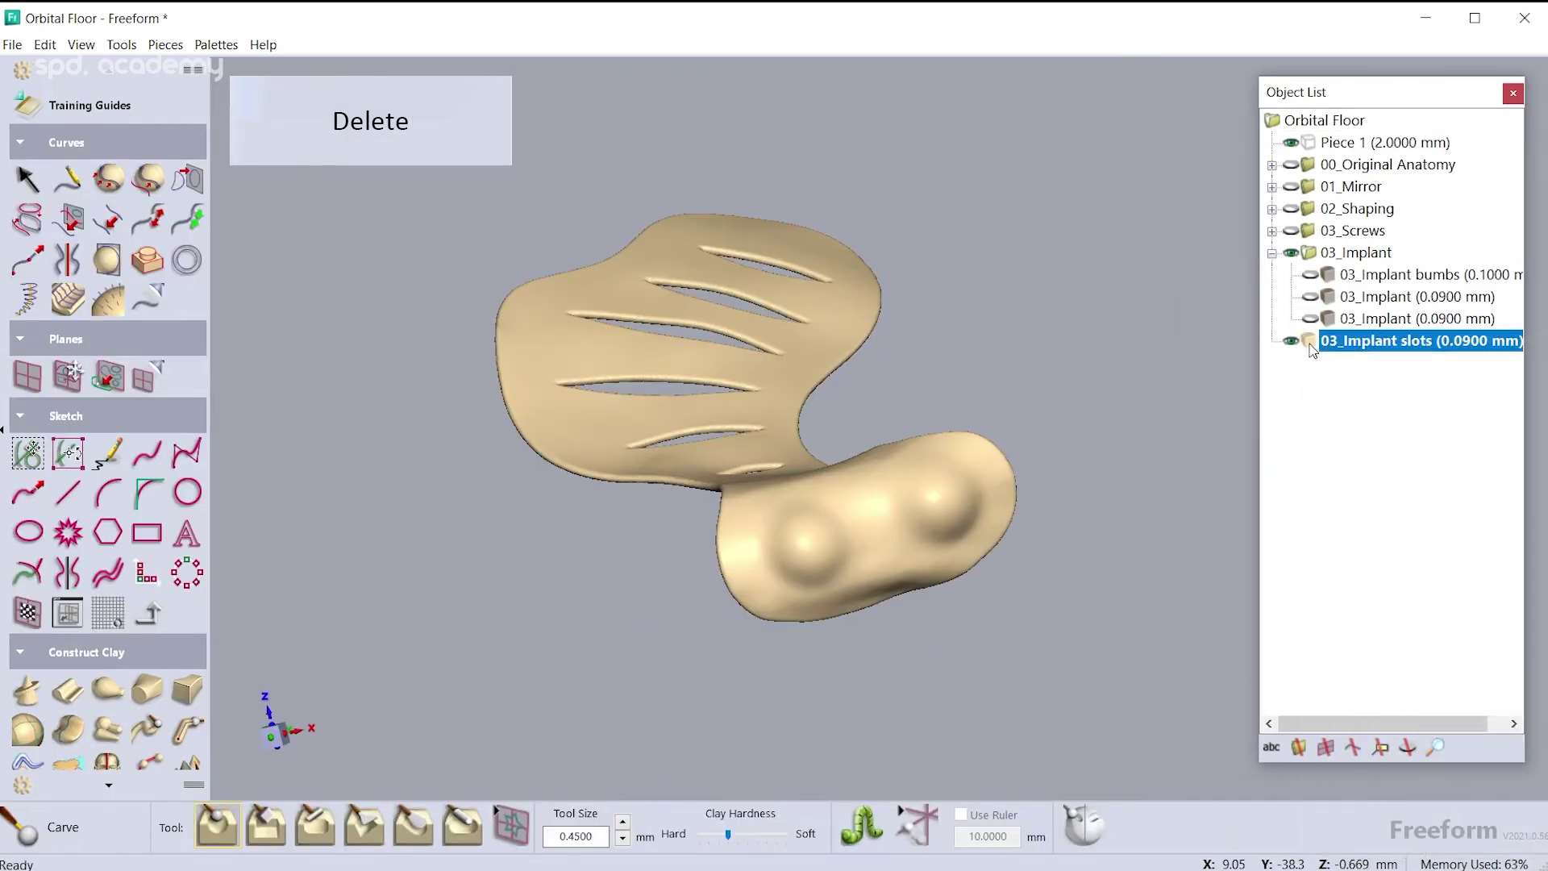
# Refine the 03_Implant slots piece to 0.0800 mm clay coarseness
pyautogui.rightClick(1306, 339)
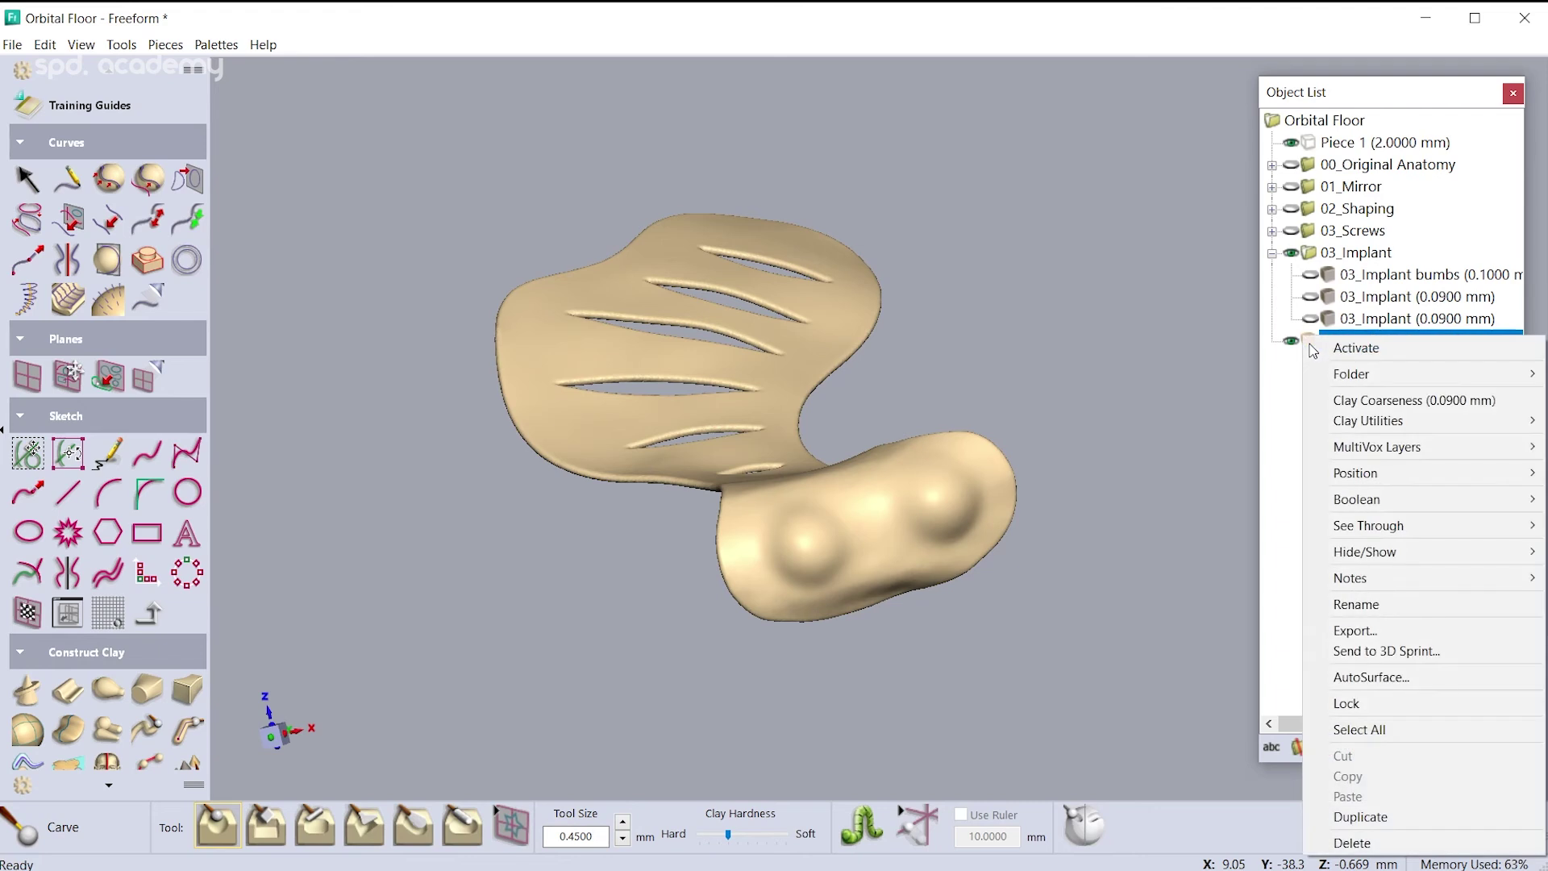
pyautogui.click(1322, 400)
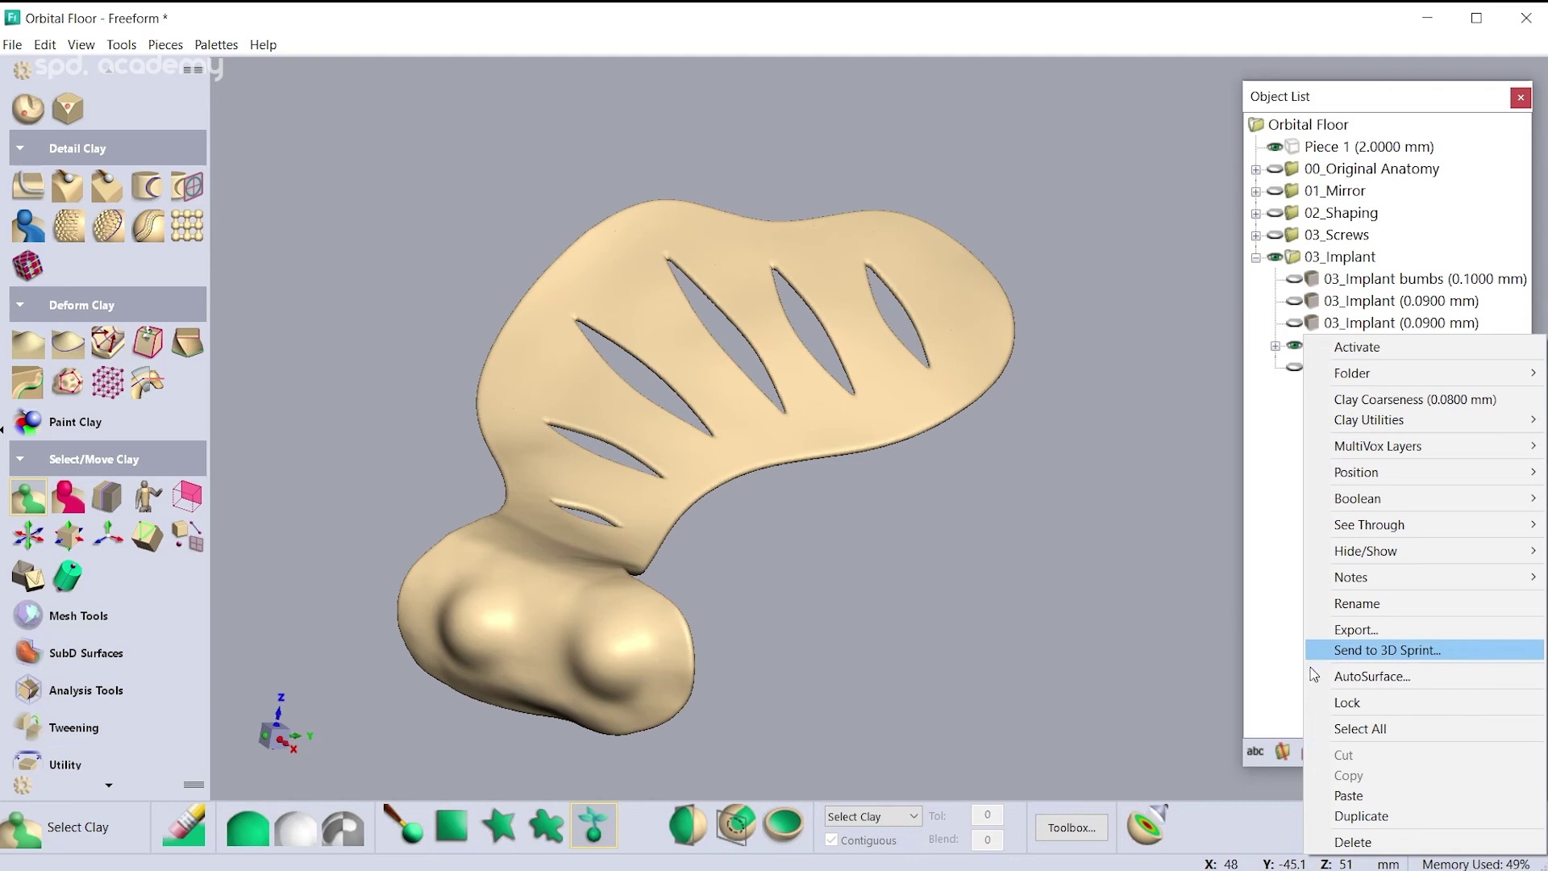
pyautogui.click(1371, 815)
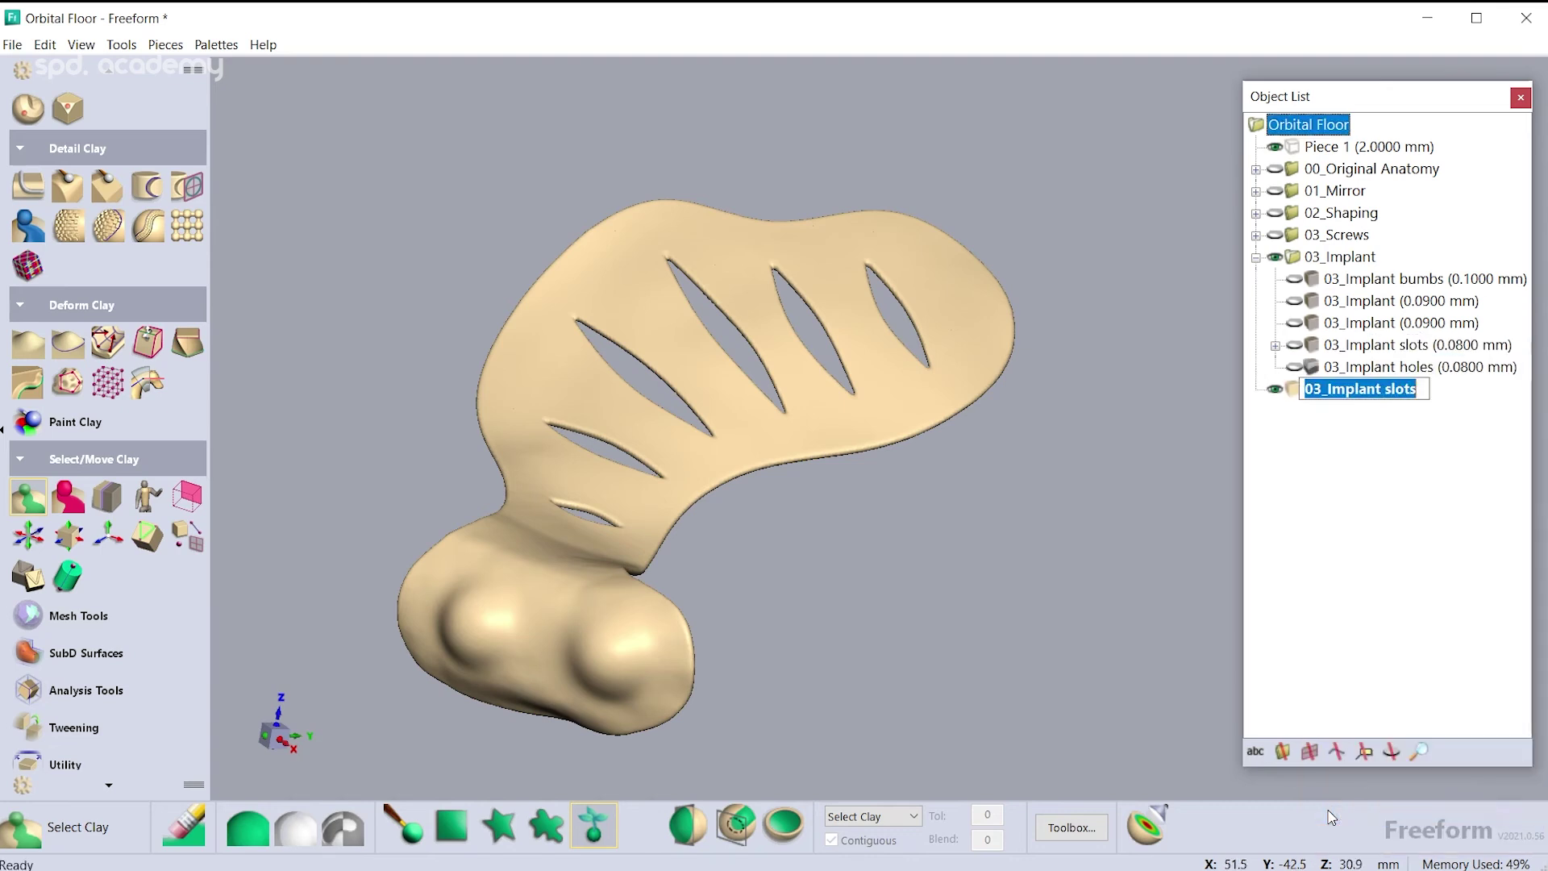
pyautogui.press('Return')
# Copy the slots piece to a mesh and group both slots pieces into folder 04_Mesh
pyautogui.rightClick(1302, 393)
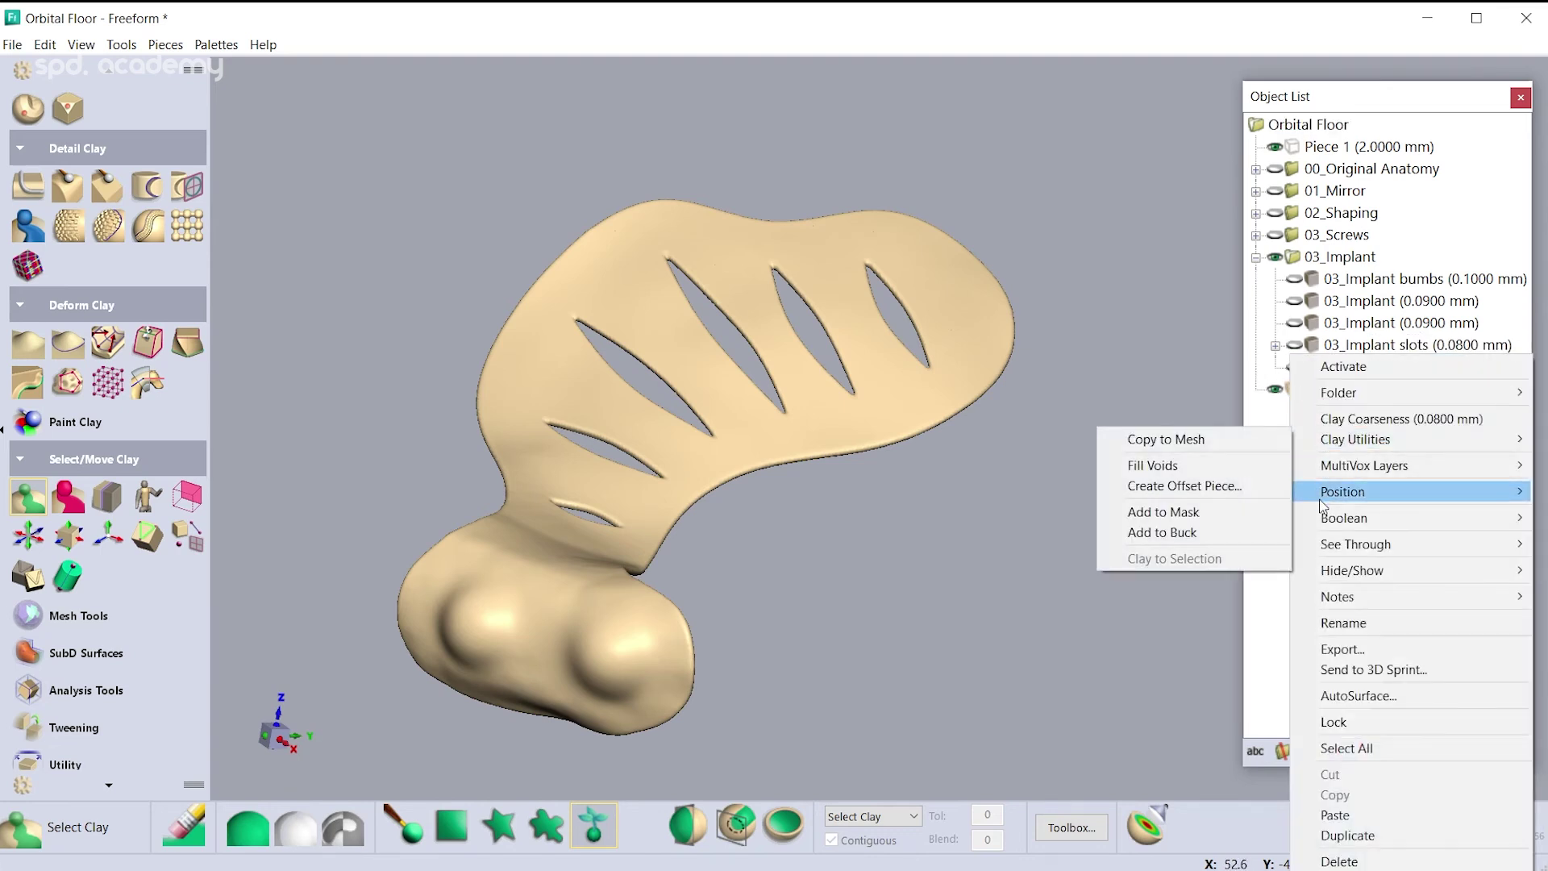
pyautogui.click(1282, 439)
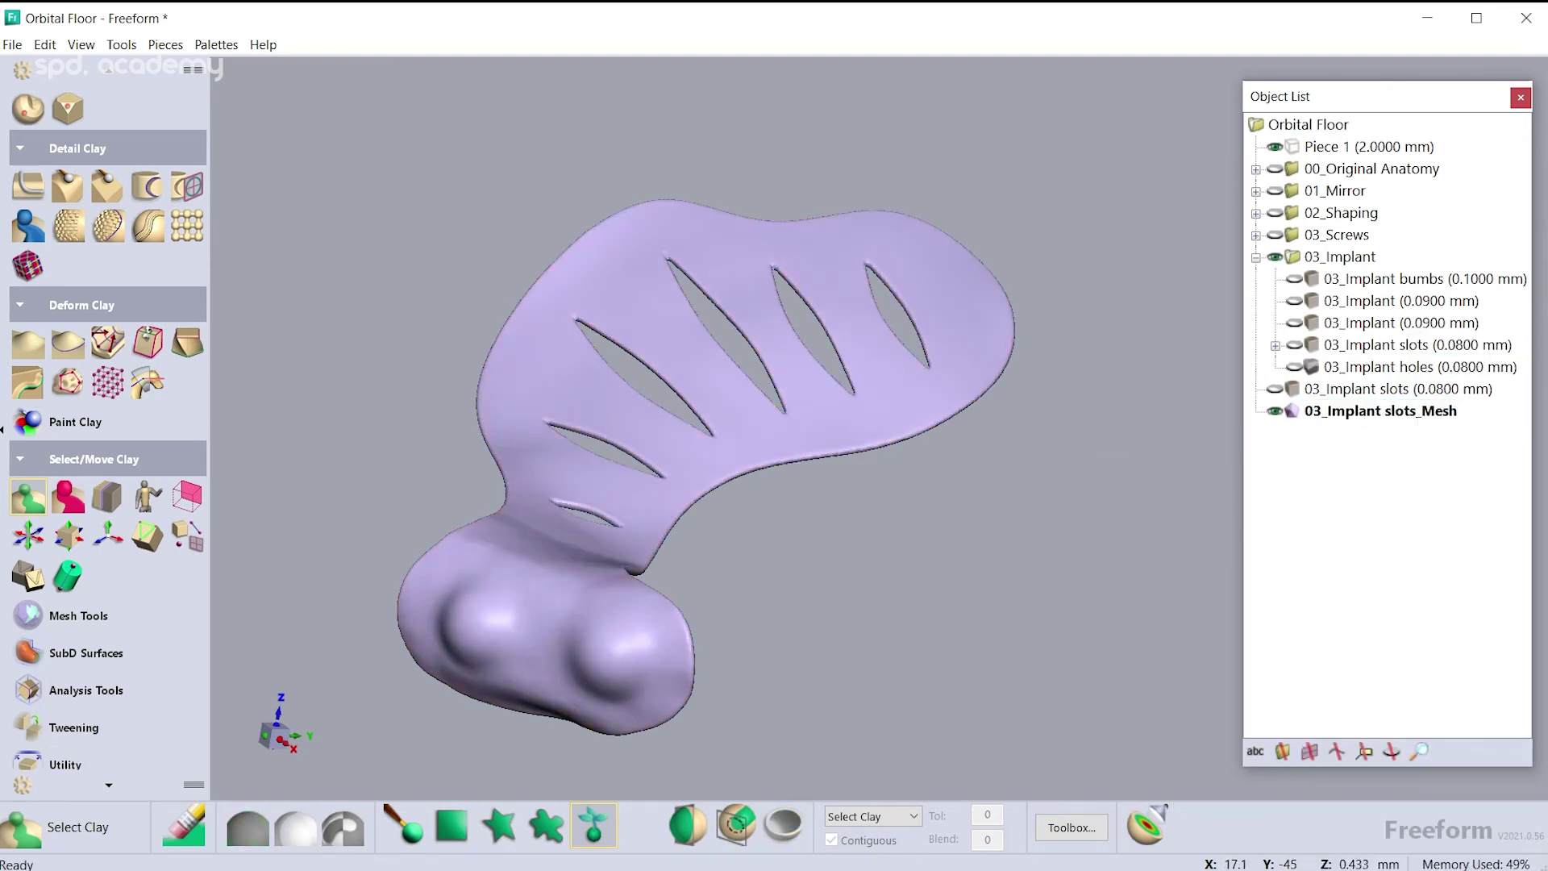
pyautogui.rightClick(1370, 301)
pyautogui.click(1338, 349)
pyautogui.write('04_Mesh')
# Subtract the screws from 03_Implant slots_Mesh to cut the screw holes
pyautogui.click(1275, 234)
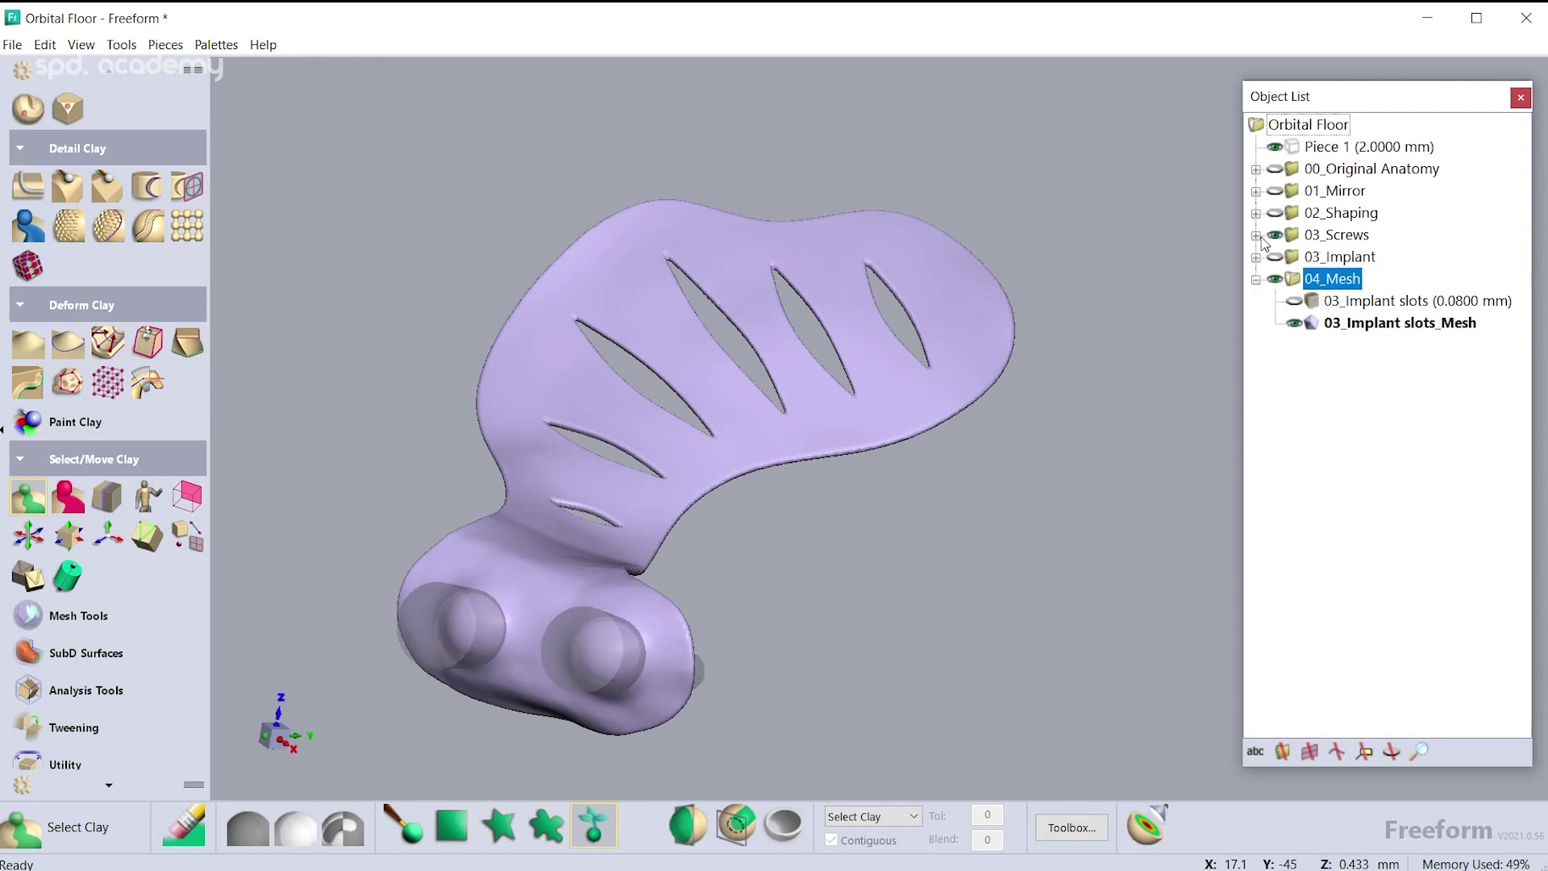
pyautogui.click(1255, 234)
pyautogui.rightClick(1447, 257)
pyautogui.click(1288, 389)
pyautogui.click(723, 322)
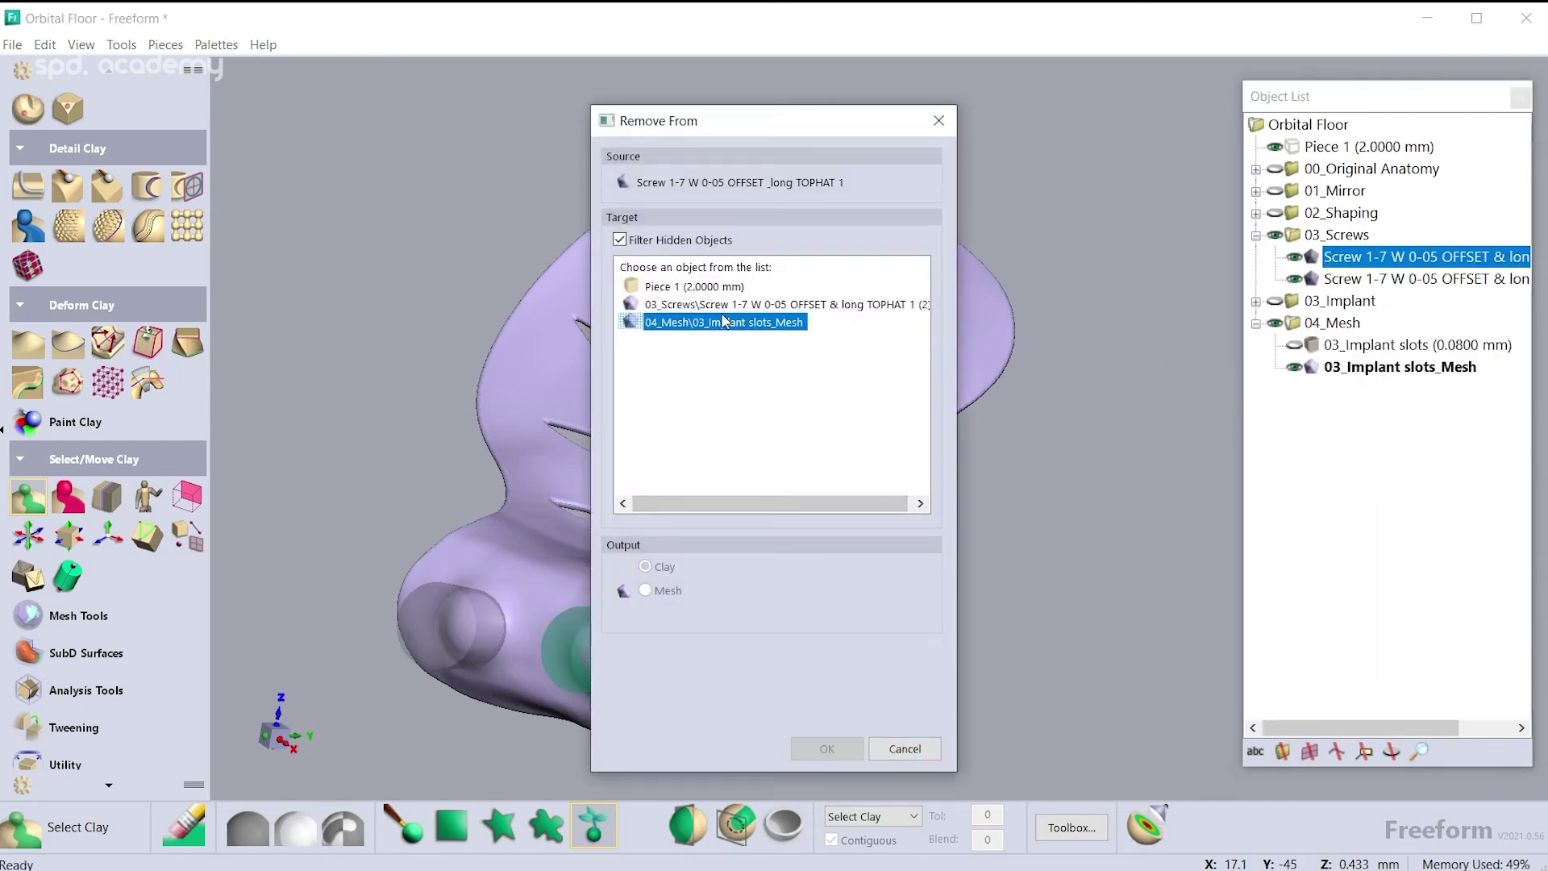
pyautogui.click(823, 749)
# Hide the screws and show 00_Original Anatomy with the implant
pyautogui.rightClick(1334, 277)
pyautogui.click(1386, 435)
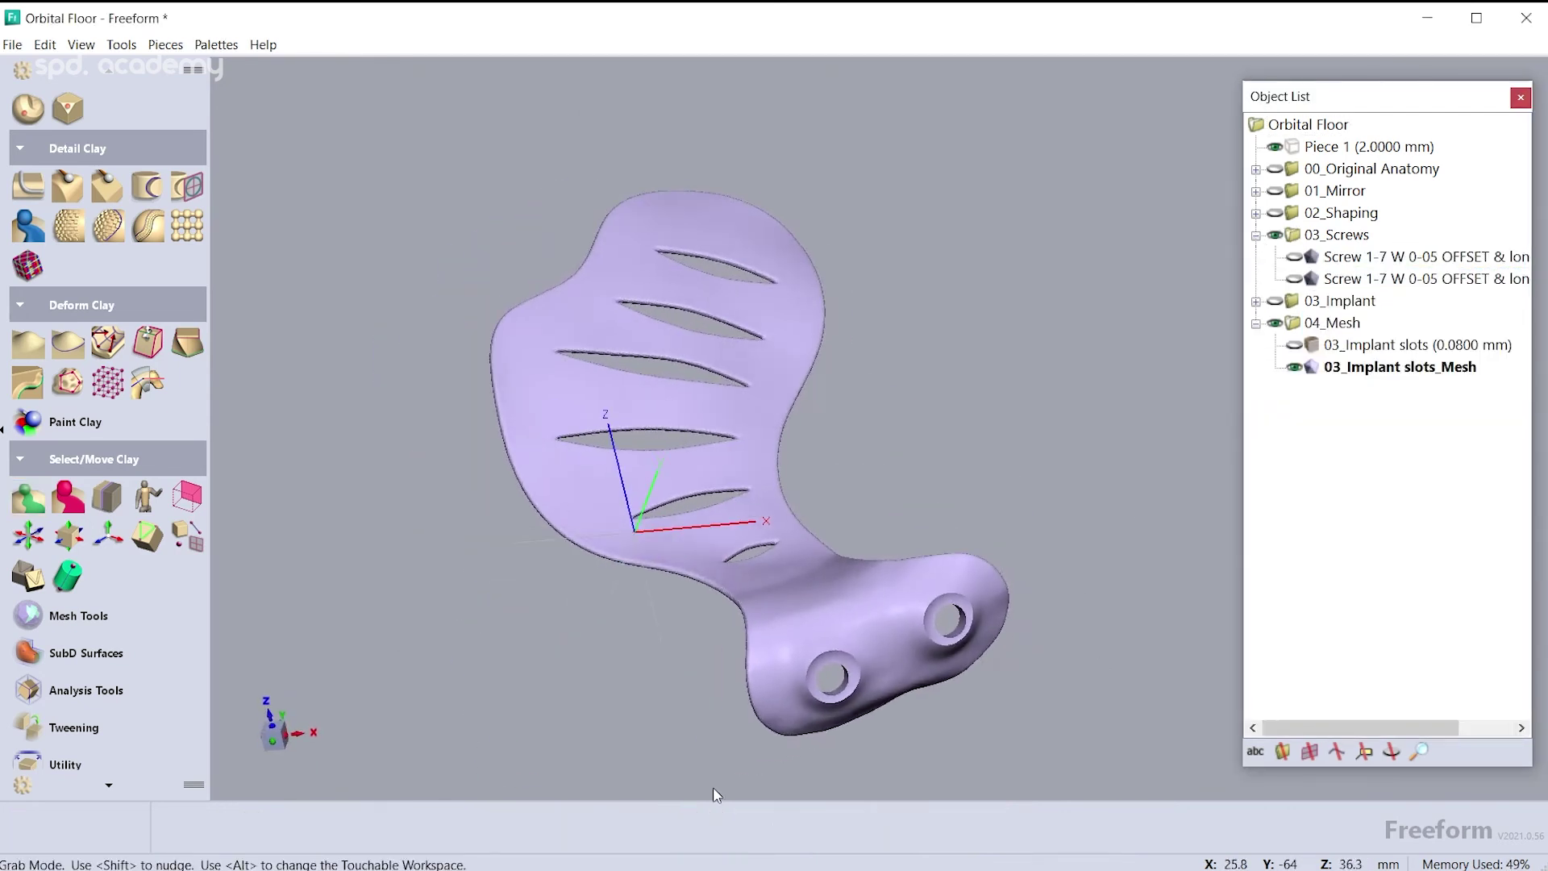
pyautogui.click(1274, 169)
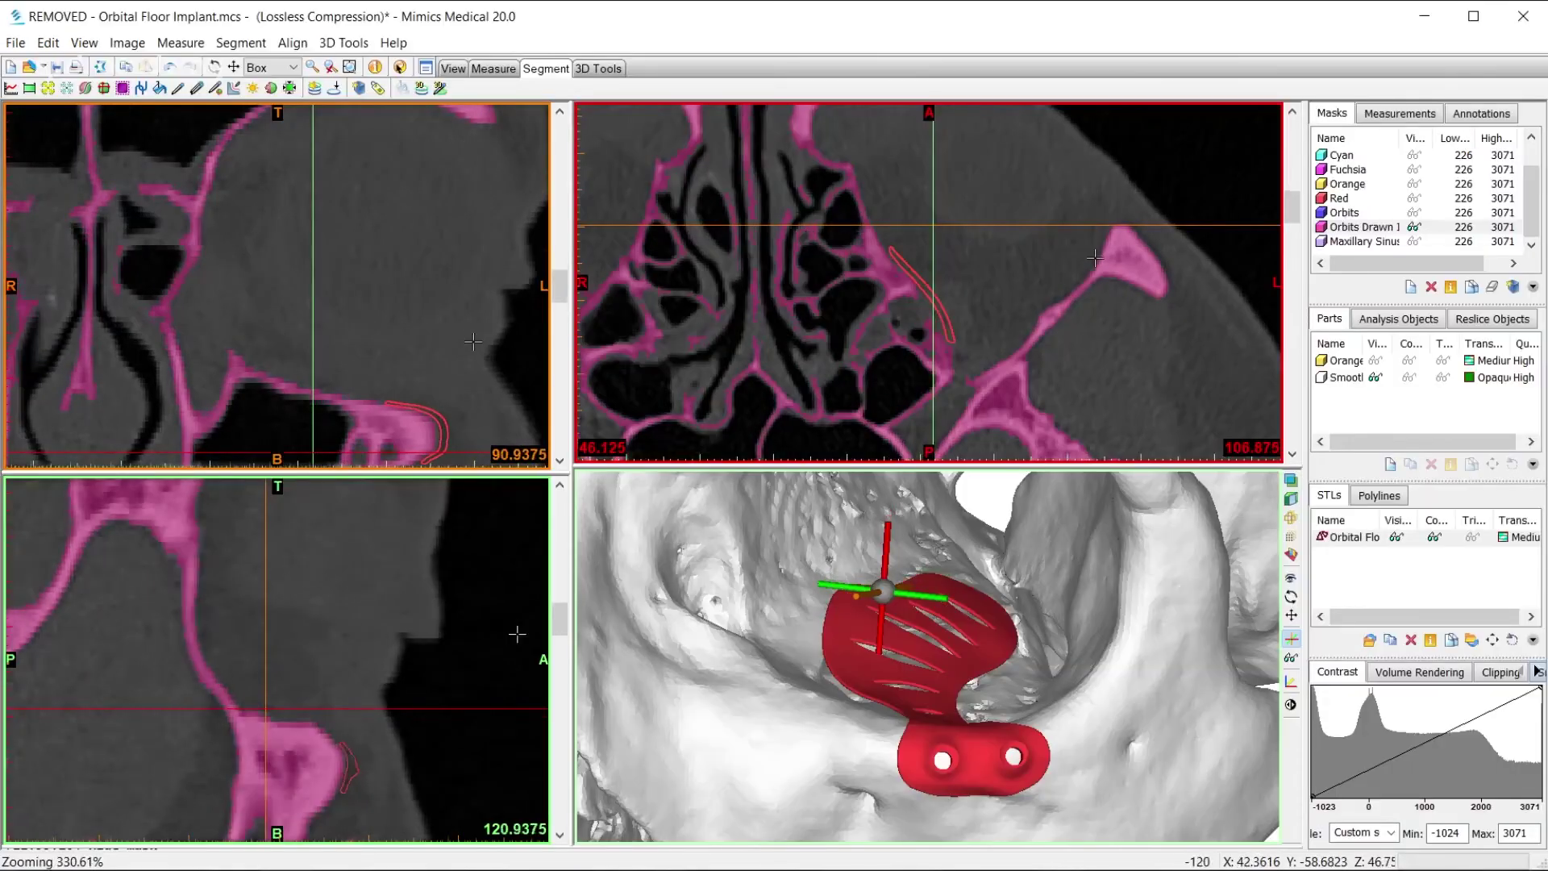
# Scroll through the CT slices to trace the implant contour along the orbital floor
pyautogui.scroll(-6, 1095, 256)
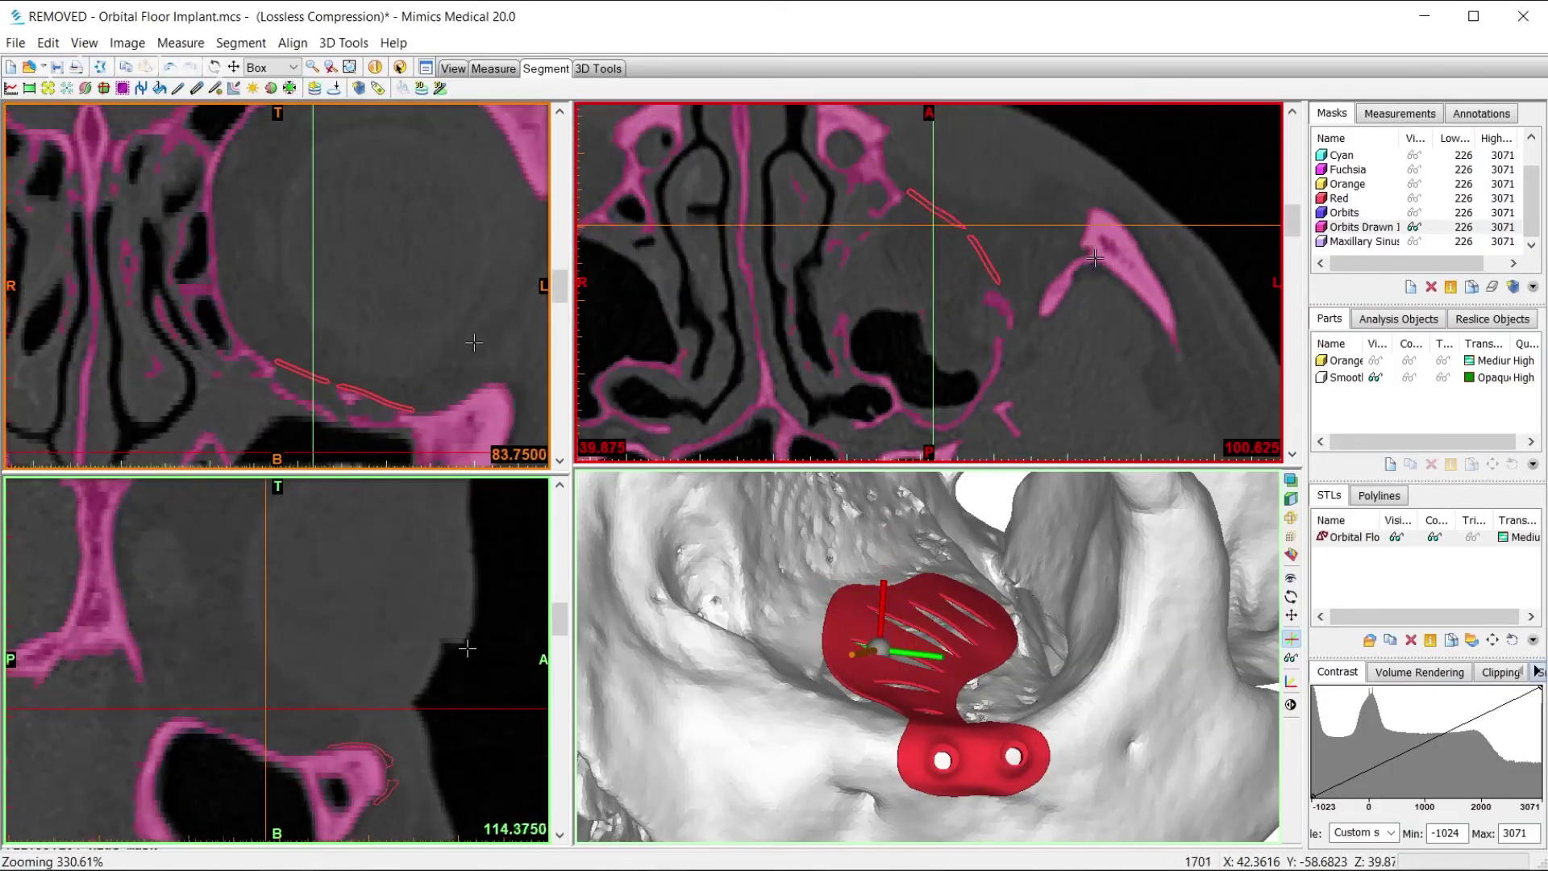
pyautogui.scroll(-6, 1094, 256)
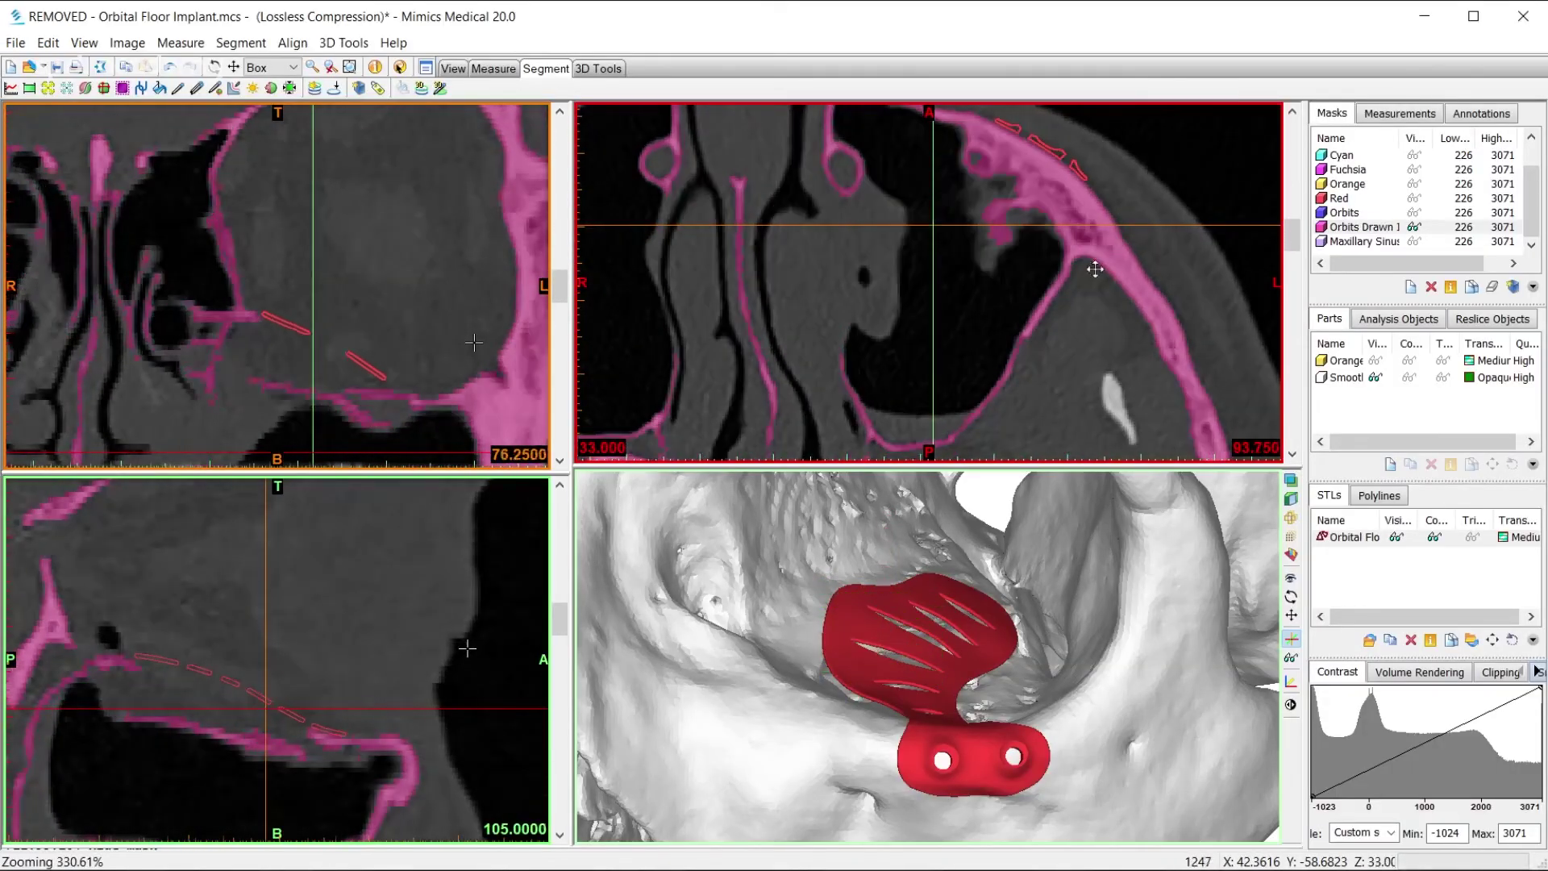
pyautogui.scroll(-6, 1087, 300)
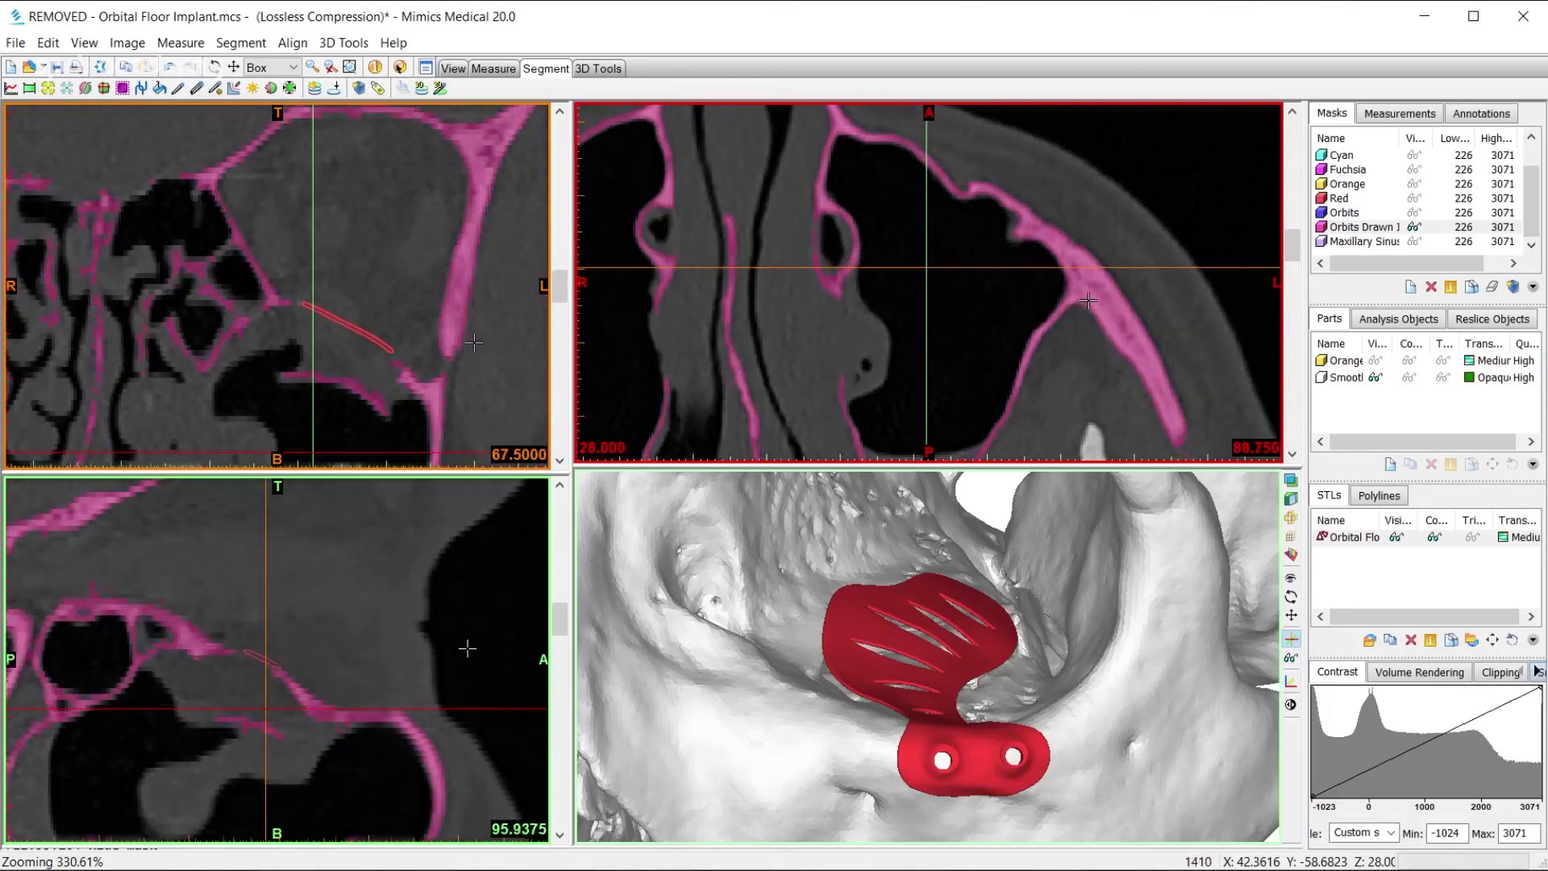